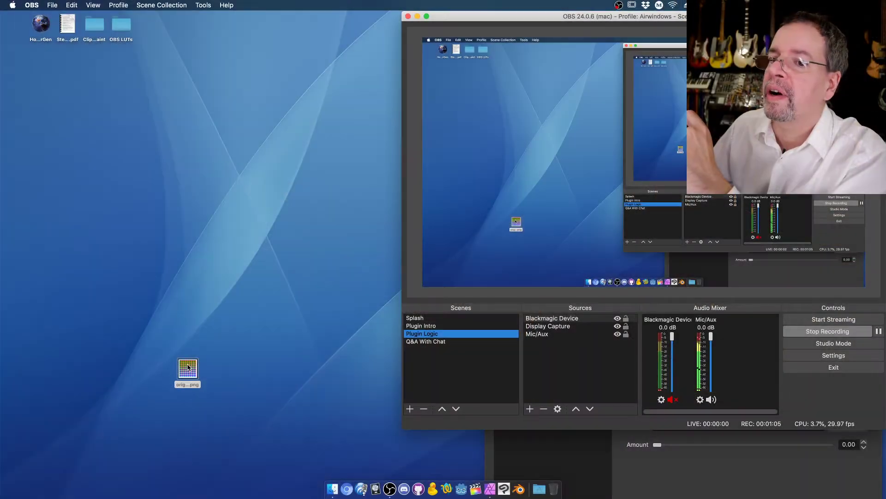
# - Open original.png in Preview and move its colour-grid window aside, back to the LUT filters
pyautogui.doubleClick(187, 368)
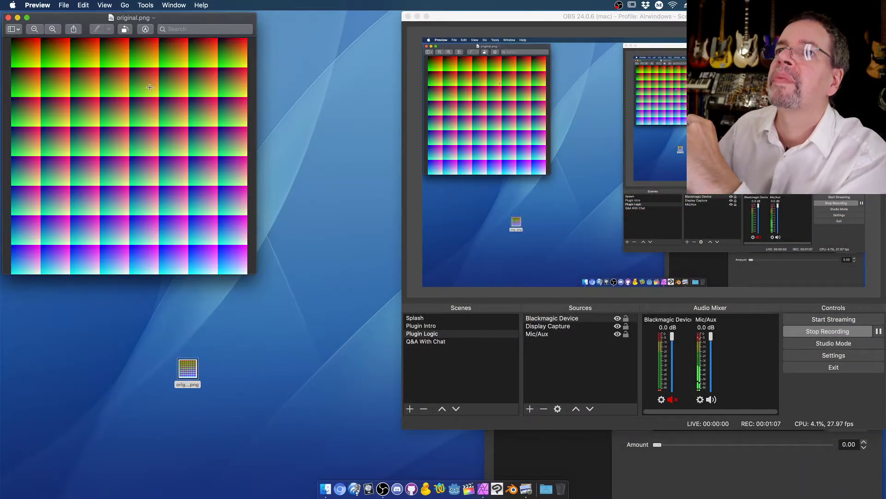
pyautogui.moveTo(84, 17); pyautogui.dragTo(97, 46)
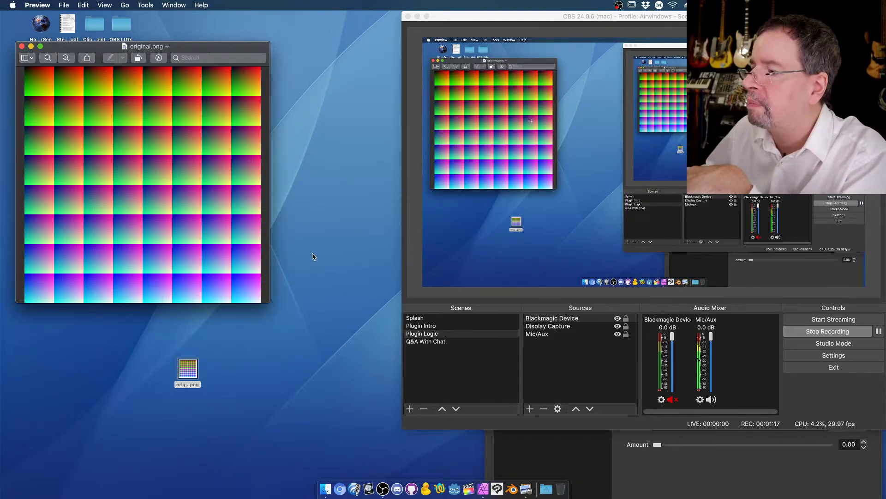
pyautogui.click(643, 455)
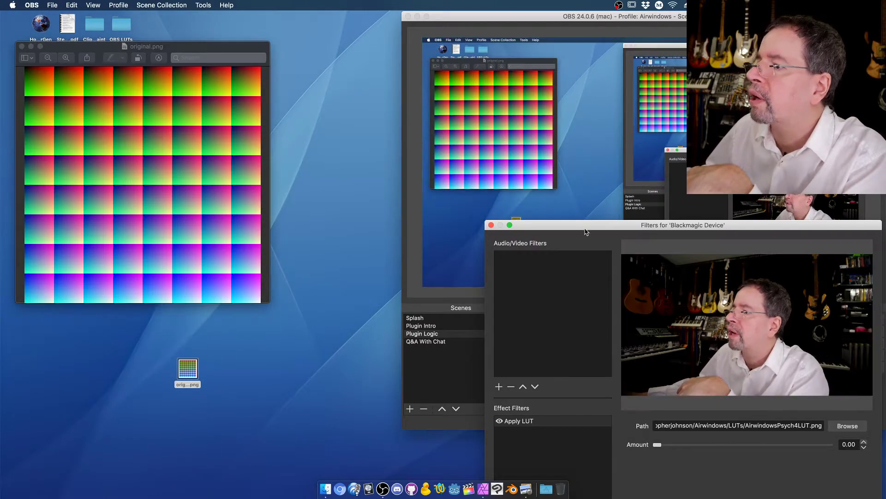
# - Open the Blackmagic Device source's filters and select the Apply LUT filter
pyautogui.moveTo(585, 226); pyautogui.dragTo(468, 17)
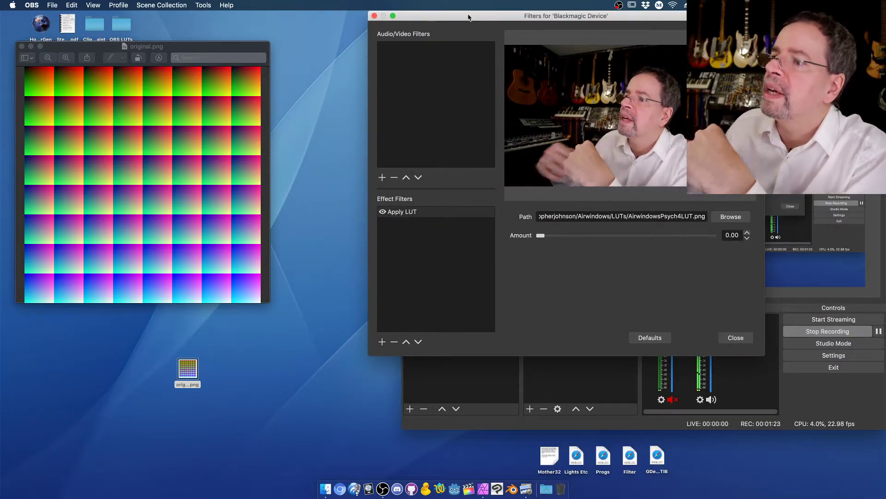
pyautogui.click(607, 416)
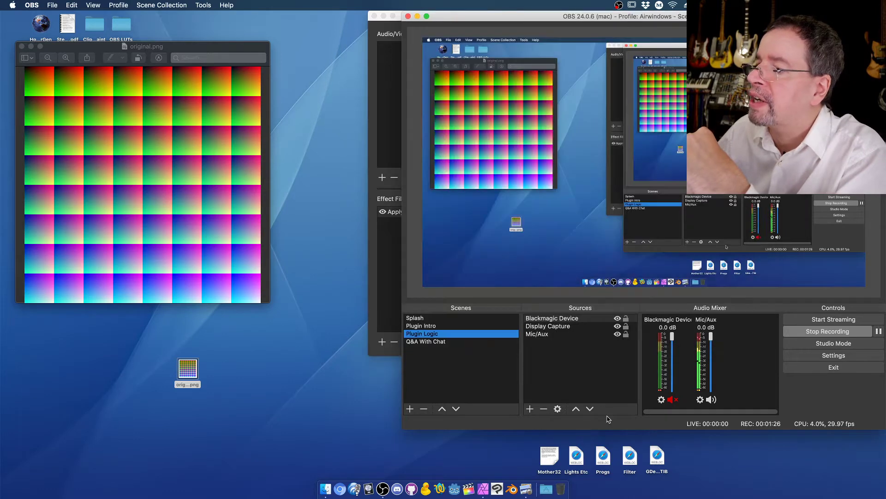
pyautogui.rightClick(554, 318)
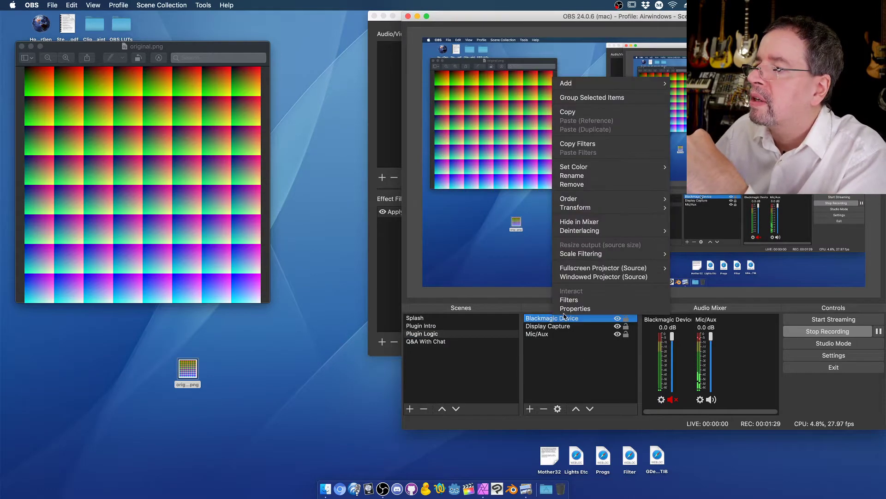
pyautogui.click(568, 301)
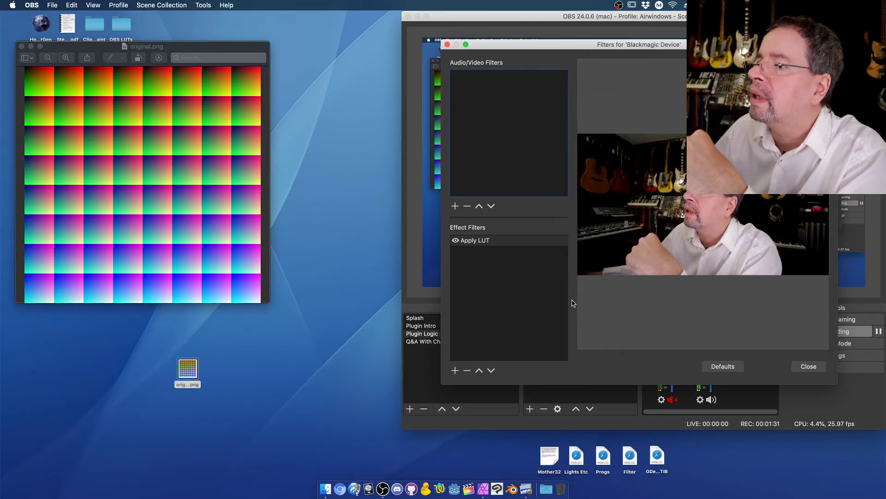
pyautogui.moveTo(583, 47); pyautogui.dragTo(503, 36)
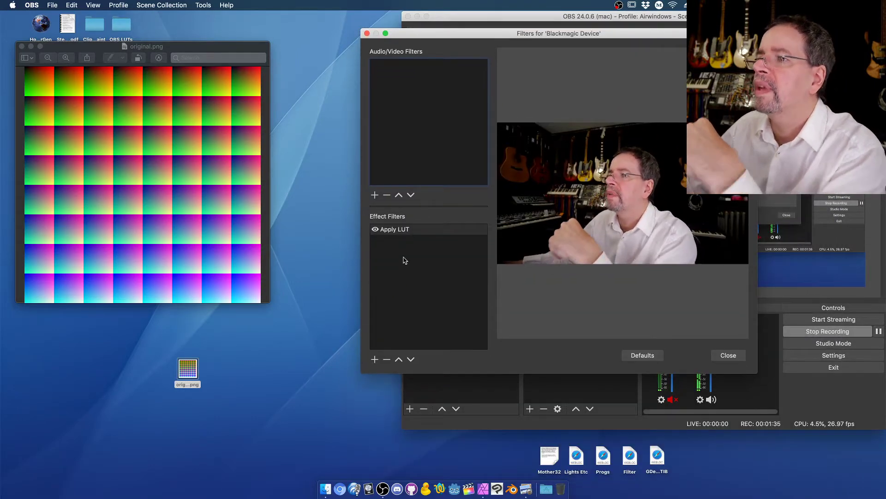
pyautogui.click(387, 231)
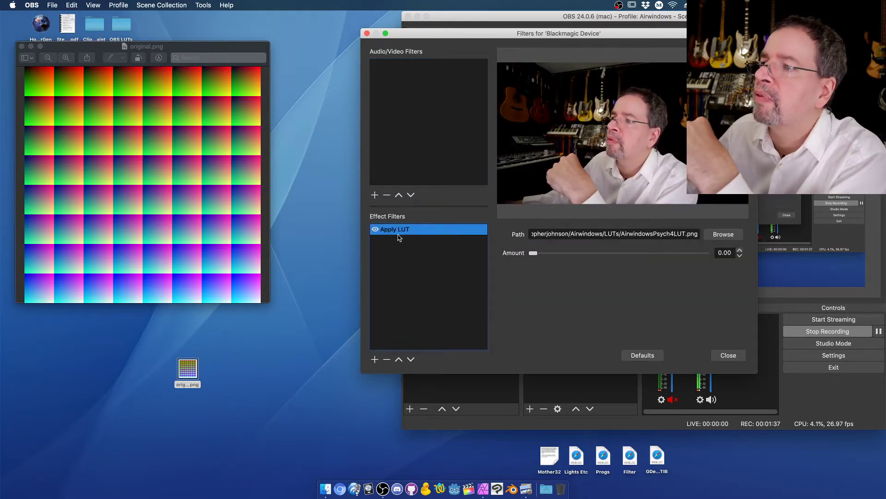
# - Check the effect filter types without adding one, then browse for a new LUT image
pyautogui.click(373, 360)
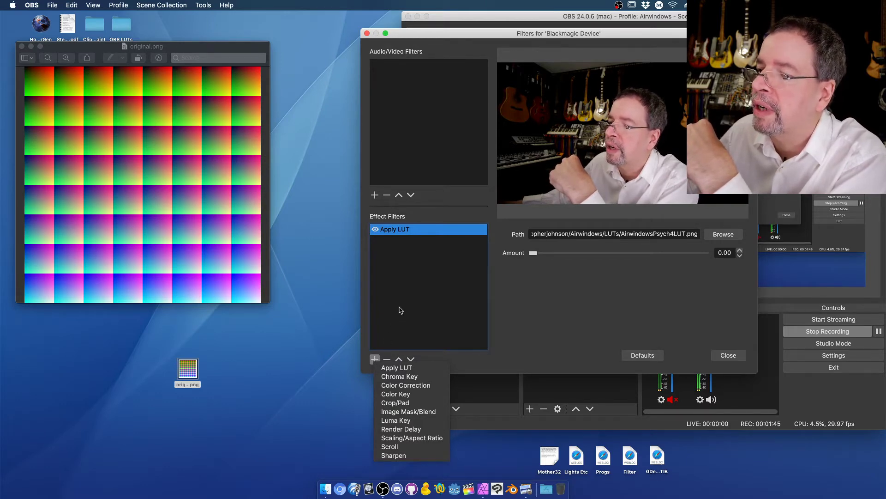
pyautogui.click(405, 303)
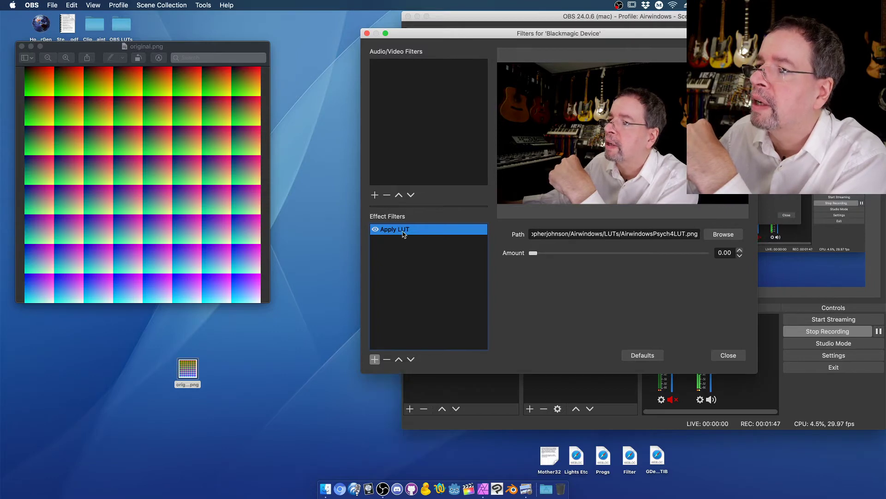
pyautogui.click(722, 234)
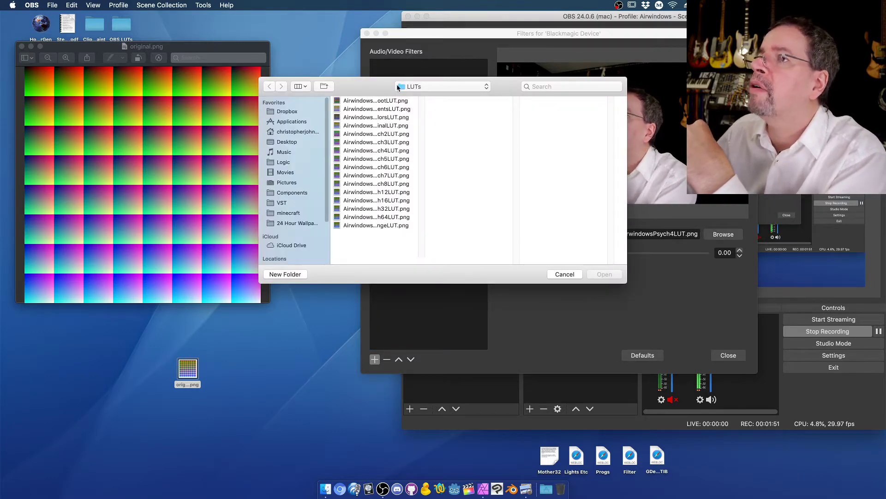
# - Select AirwindowsDasBootLUT.png in the LUTs folder and open it as the filter's path
pyautogui.click(377, 100)
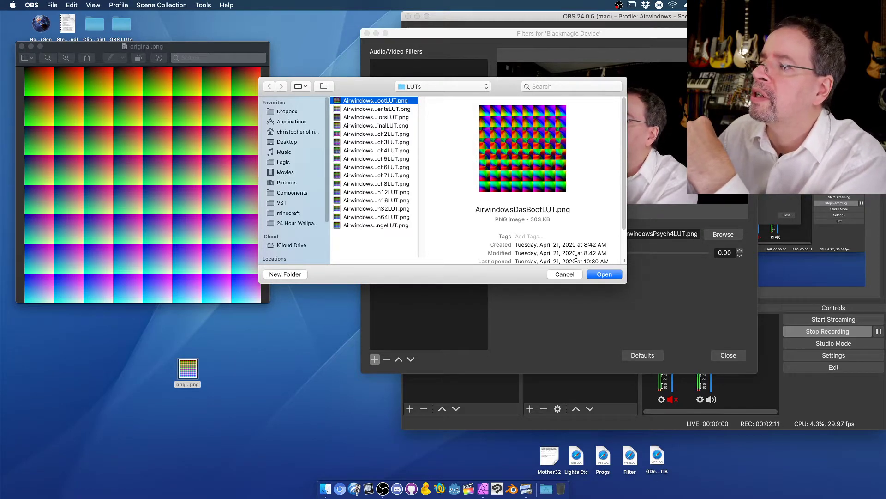
pyautogui.click(604, 275)
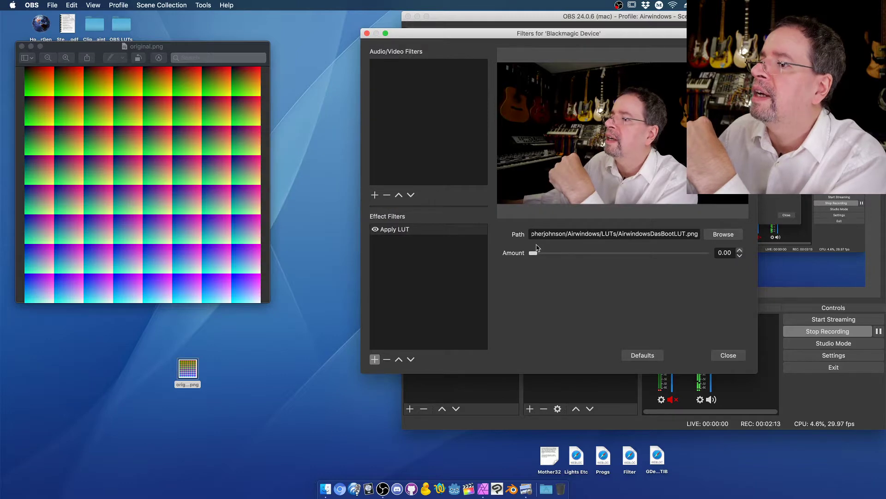
# - Raise the Apply LUT amount from 0.00 to 1.00 and reopen the LUT file picker
pyautogui.moveTo(533, 254); pyautogui.dragTo(758, 246)
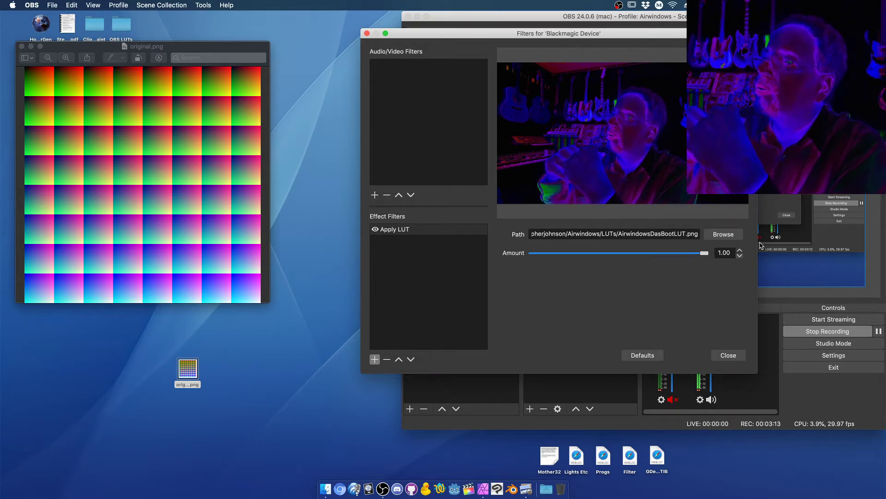
pyautogui.click(724, 234)
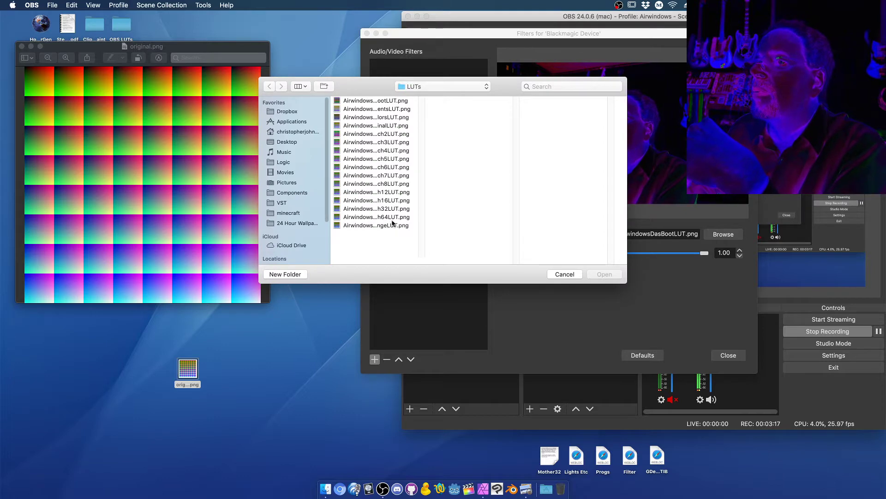
# - Load AirwindowsPsych64LUT.png into the Apply LUT filter and close the original.png window
pyautogui.click(393, 217)
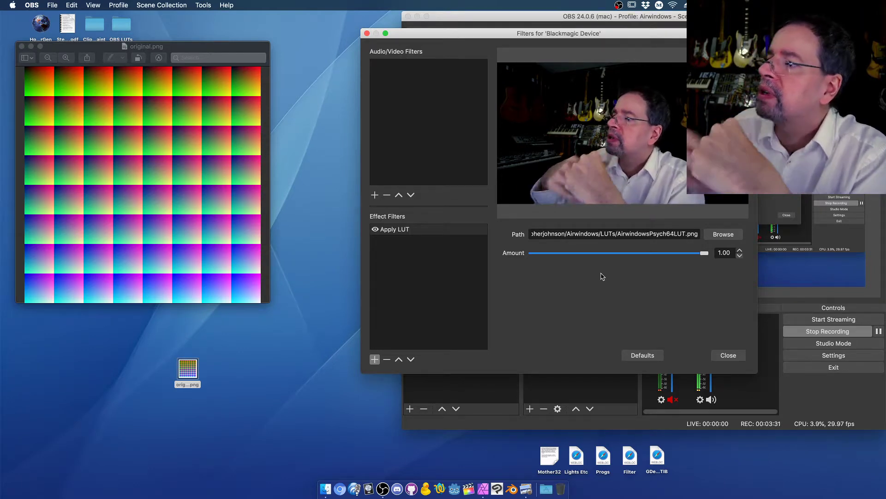
pyautogui.click(22, 47)
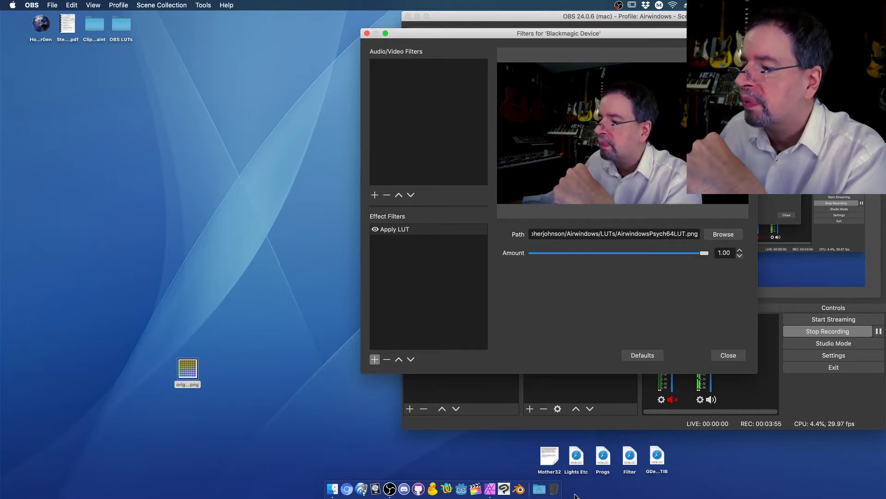
# - Duplicate the layer in Affinity Photo's MakeAPsychedelicLUT document, then return to OBS
pyautogui.click(490, 489)
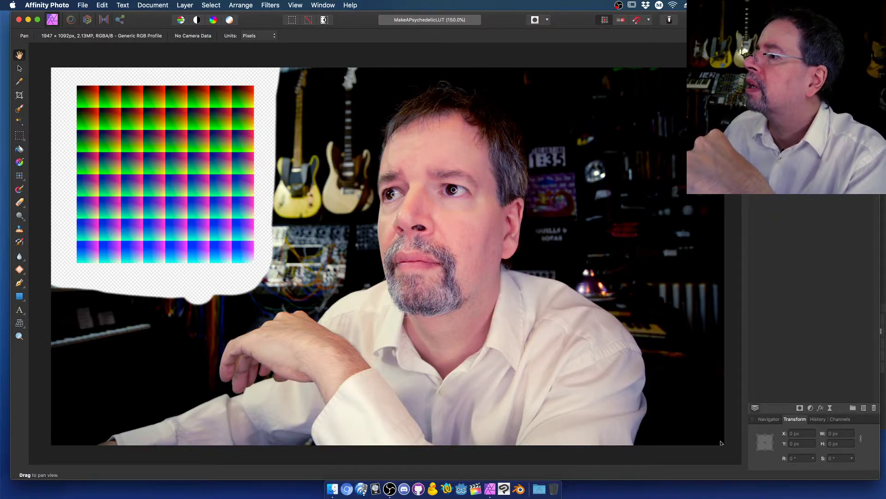
pyautogui.rightClick(788, 300)
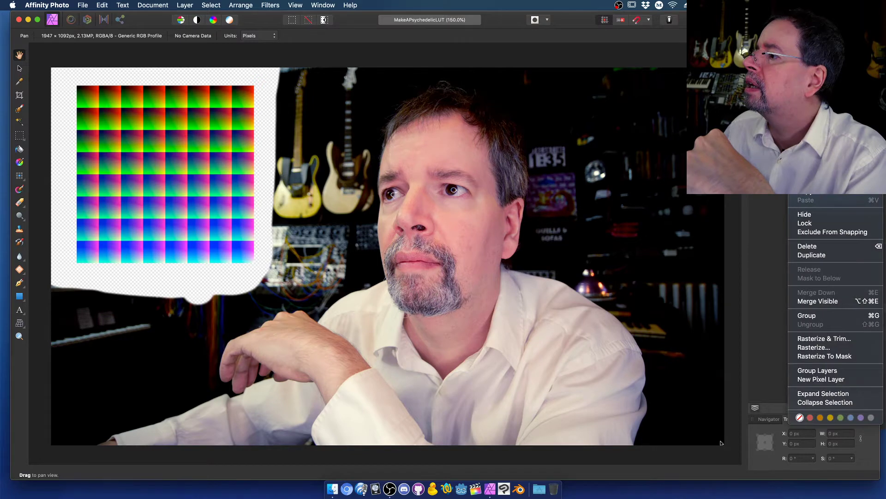
pyautogui.click(813, 255)
pyautogui.rightClick(789, 187)
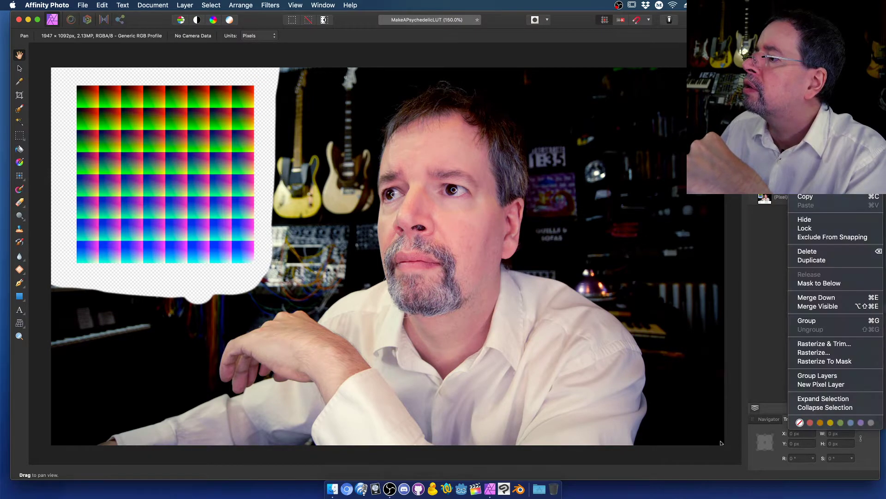
pyautogui.click(764, 246)
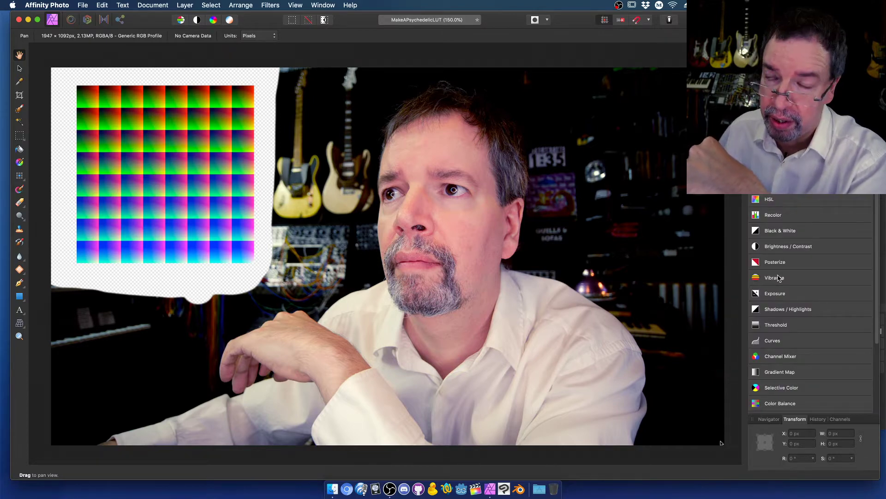
pyautogui.keyDown('alt'); pyautogui.click(158, 491); pyautogui.keyUp('alt')
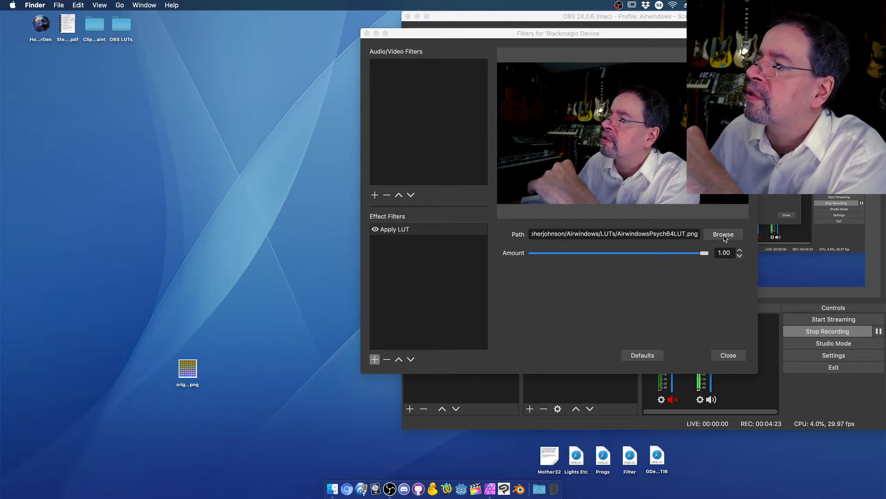
# - Enlarge the LUT file picker and preview the Psych32, Psych16, Psych64, DasBoot and TealOrange LUTs
pyautogui.click(723, 235)
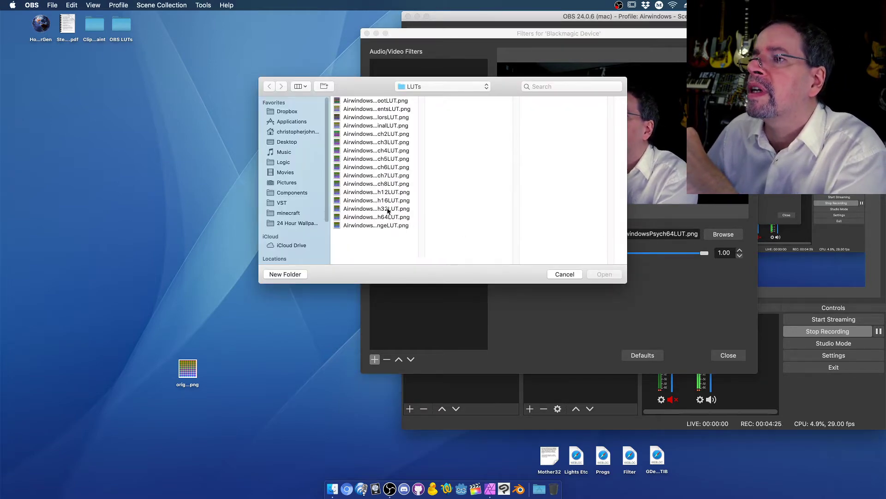
pyautogui.click(388, 209)
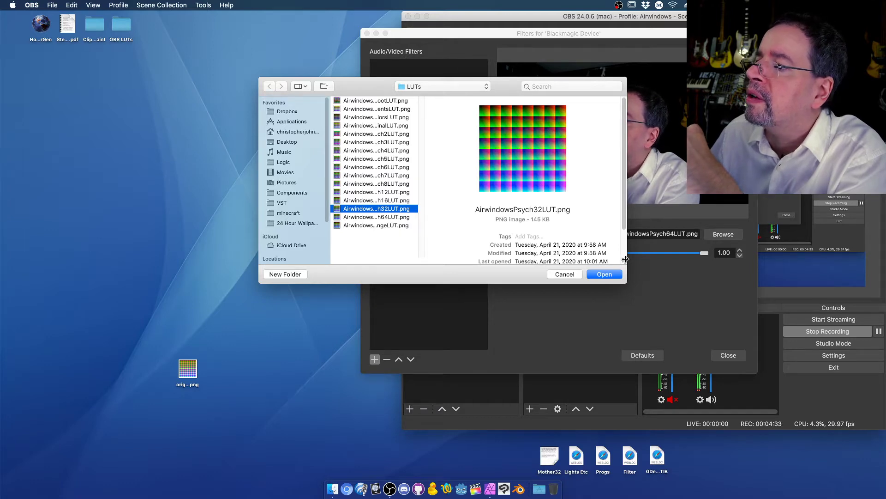
pyautogui.moveTo(625, 259); pyautogui.dragTo(592, 253)
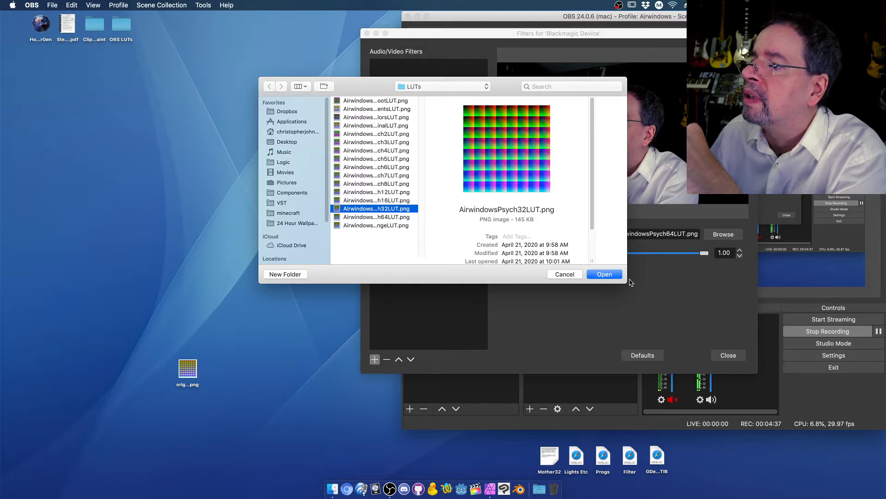
pyautogui.moveTo(627, 282); pyautogui.dragTo(740, 353)
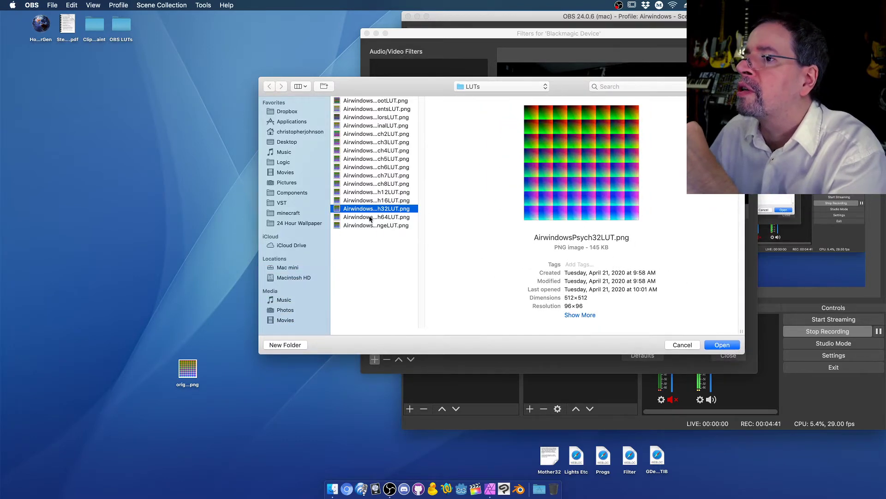
pyautogui.click(389, 201)
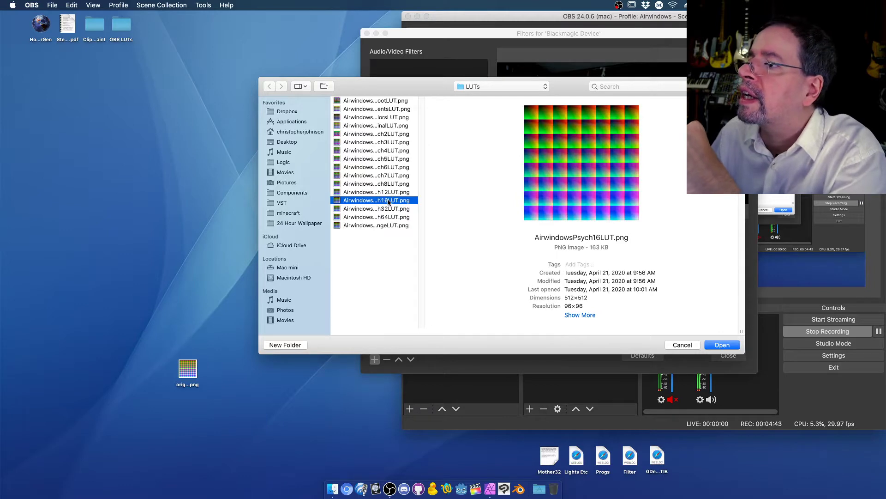
pyautogui.click(387, 217)
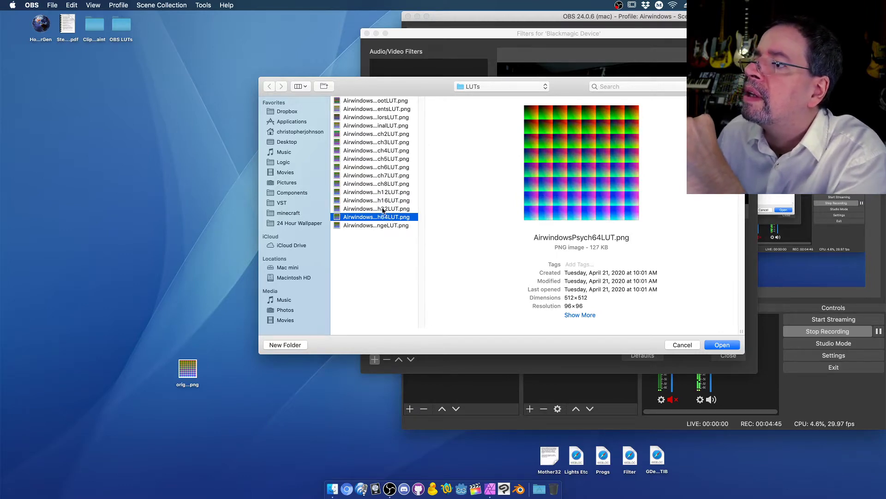
pyautogui.click(383, 210)
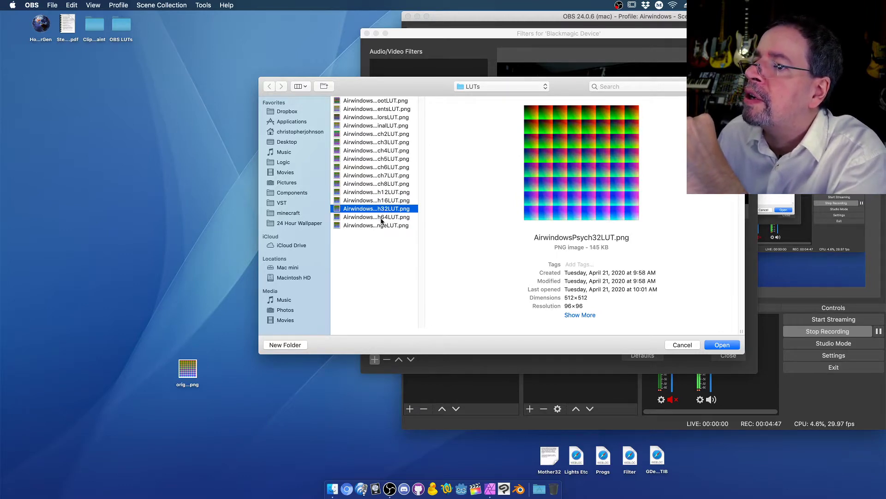
pyautogui.click(382, 217)
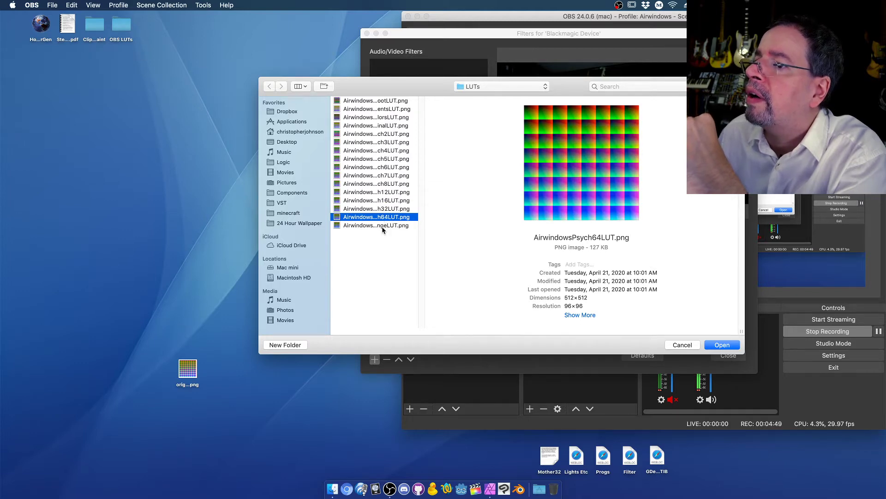
pyautogui.click(386, 101)
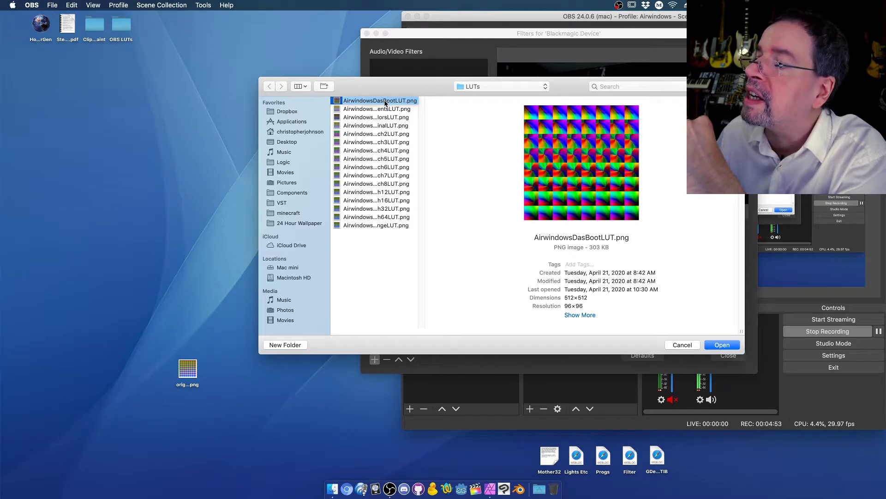
pyautogui.click(386, 225)
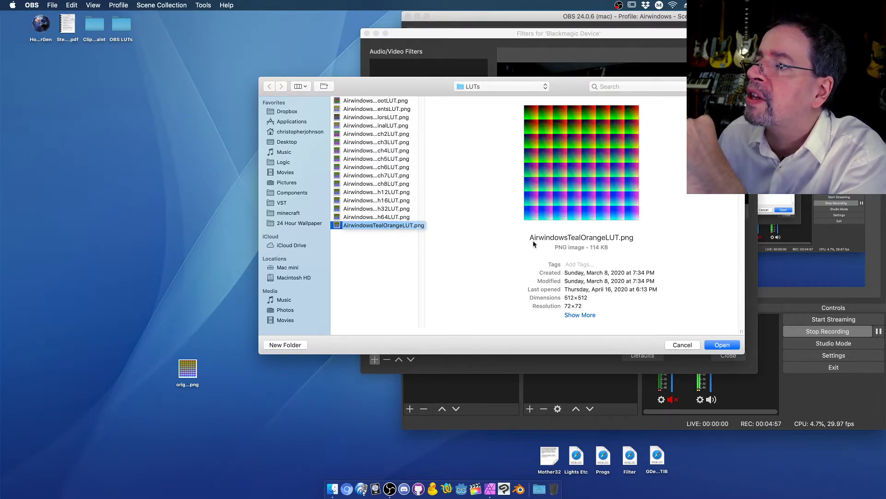
pyautogui.click(384, 216)
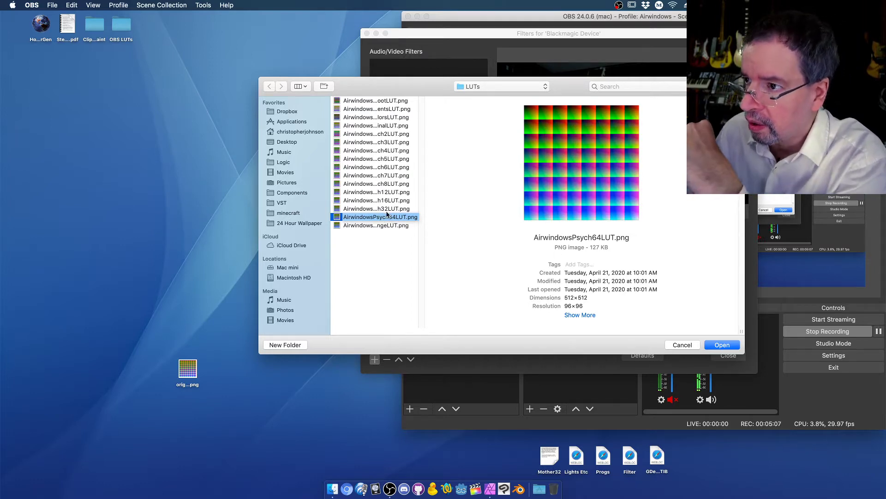
# - Preview the Psych32 down to Psych2 LUTs, then load AirwindowsPsych32LUT.png into the filter
pyautogui.click(387, 208)
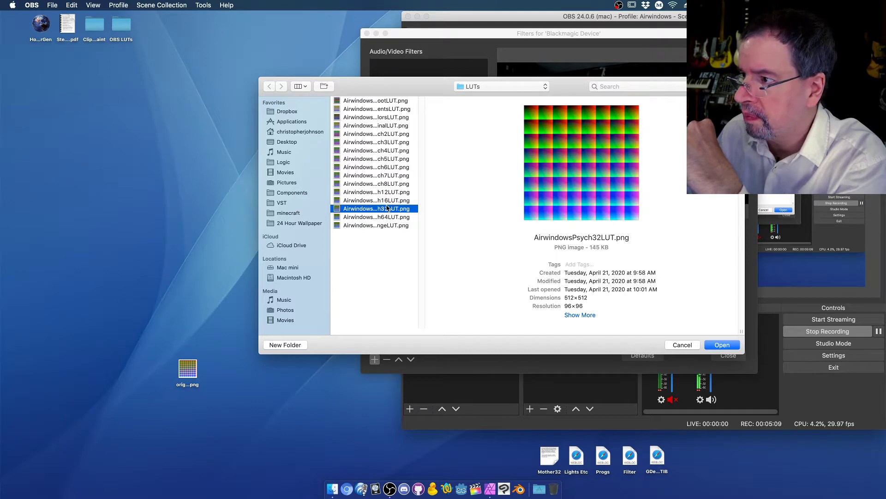
pyautogui.click(387, 201)
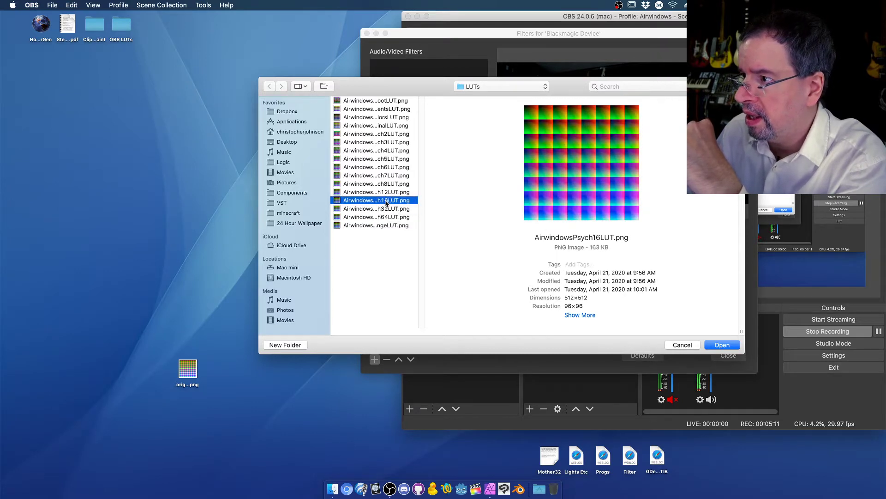
pyautogui.click(386, 193)
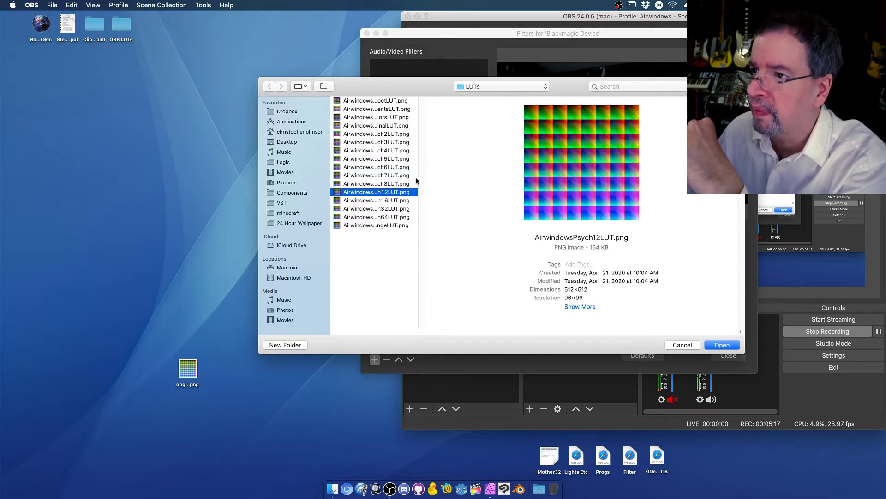
pyautogui.click(387, 183)
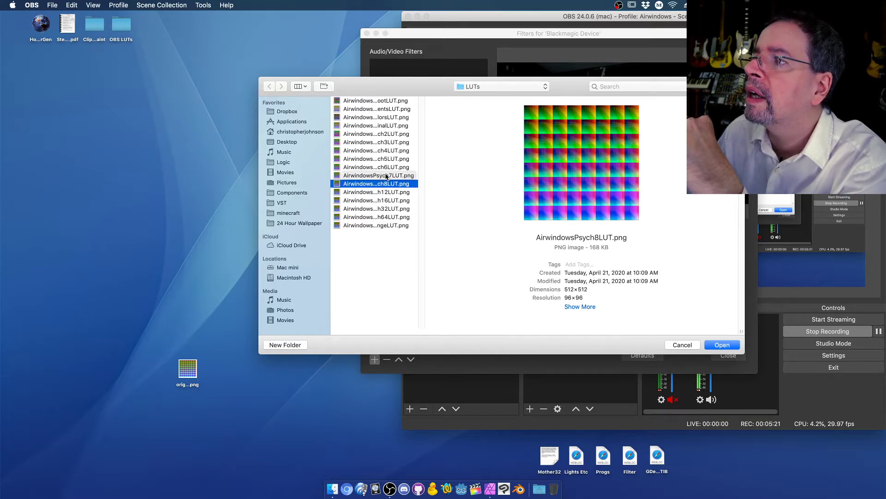
pyautogui.click(387, 176)
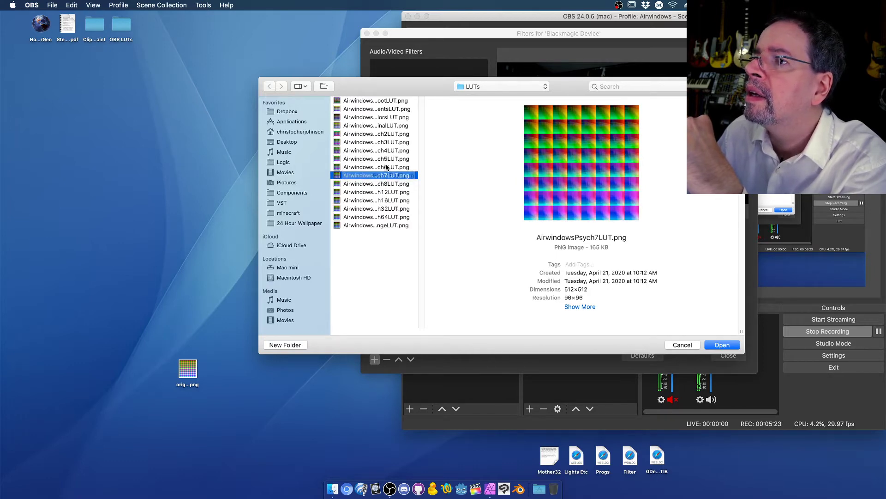
pyautogui.click(383, 166)
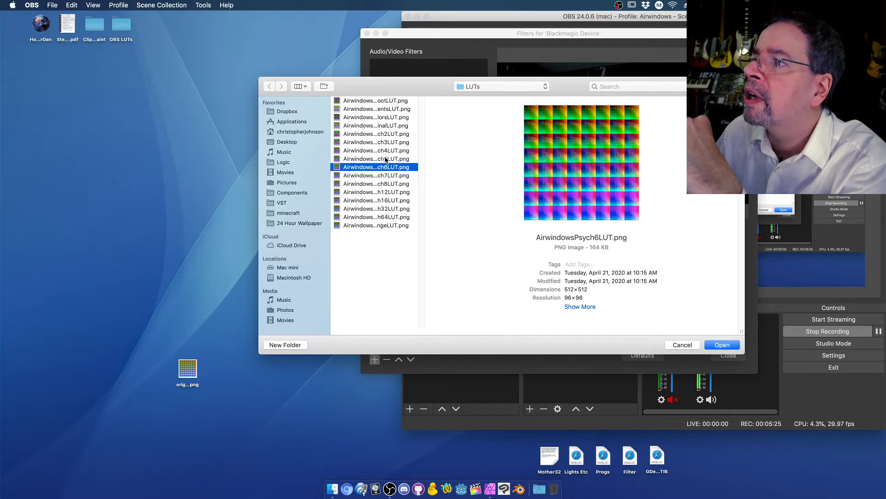
pyautogui.click(385, 158)
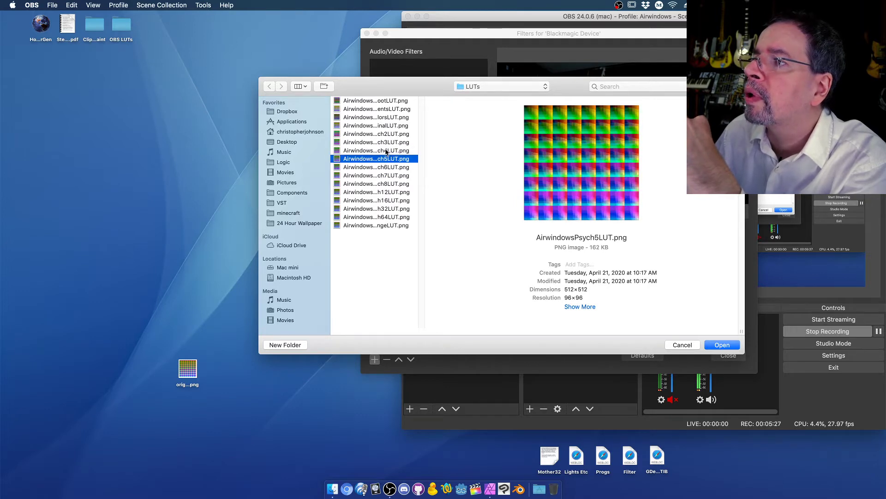
pyautogui.click(381, 151)
pyautogui.click(378, 142)
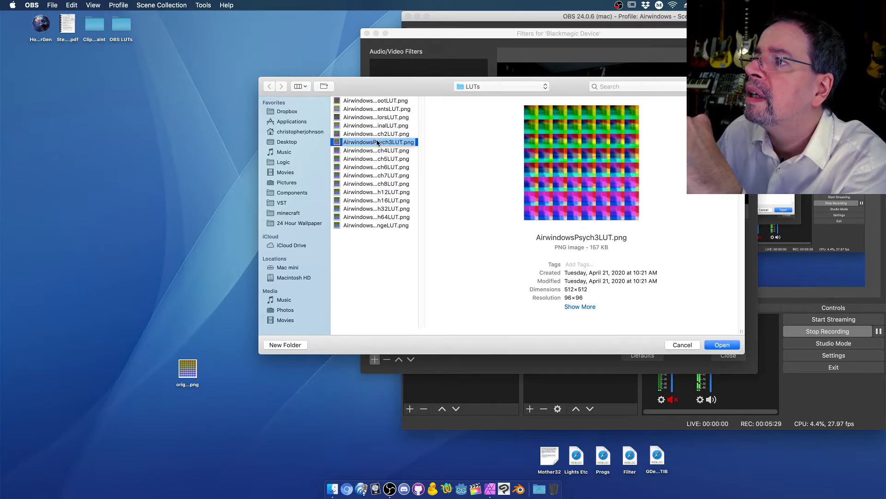
pyautogui.click(379, 134)
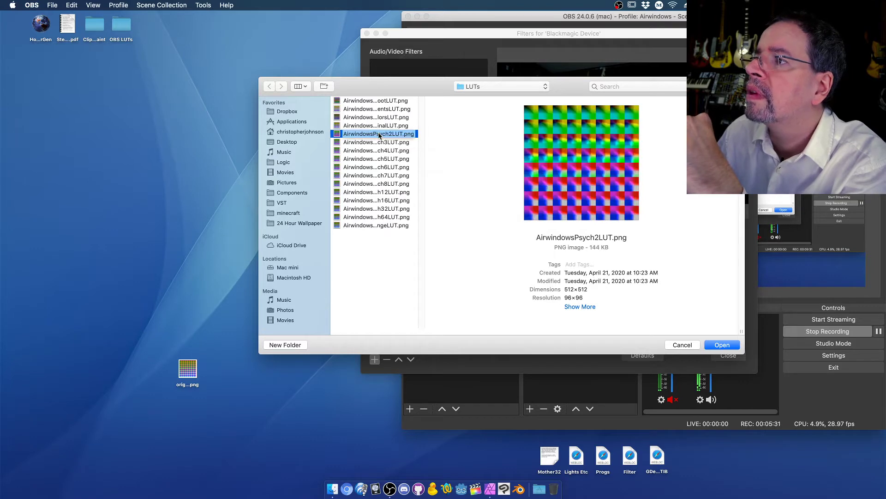
pyautogui.click(385, 209)
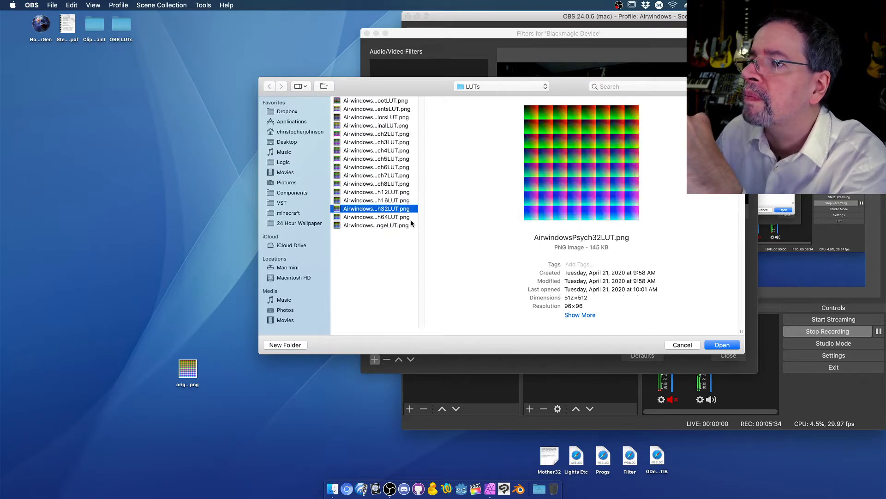
pyautogui.click(723, 346)
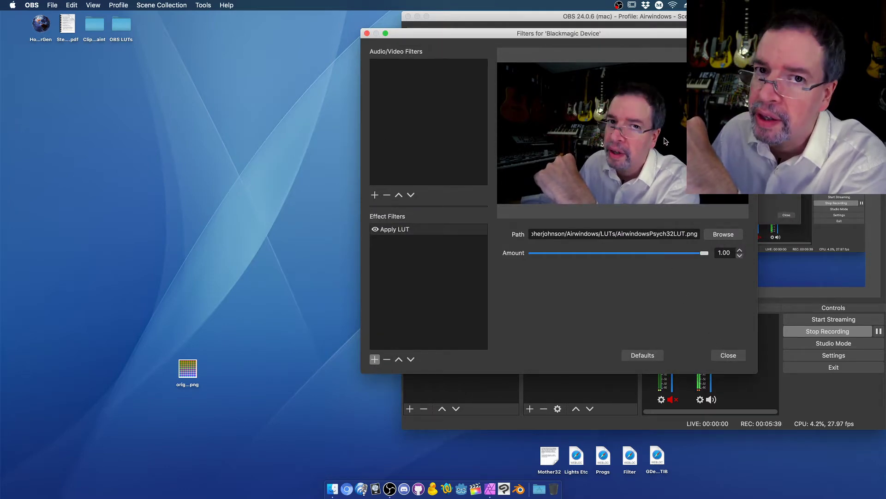
# - Load AirwindowsPsych16LUT.png into the Apply LUT filter
pyautogui.click(731, 238)
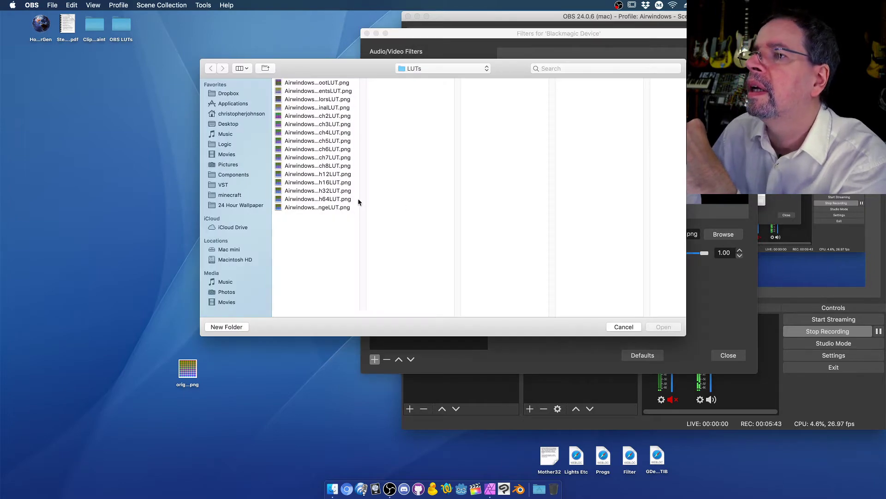
pyautogui.moveTo(360, 73); pyautogui.dragTo(406, 74)
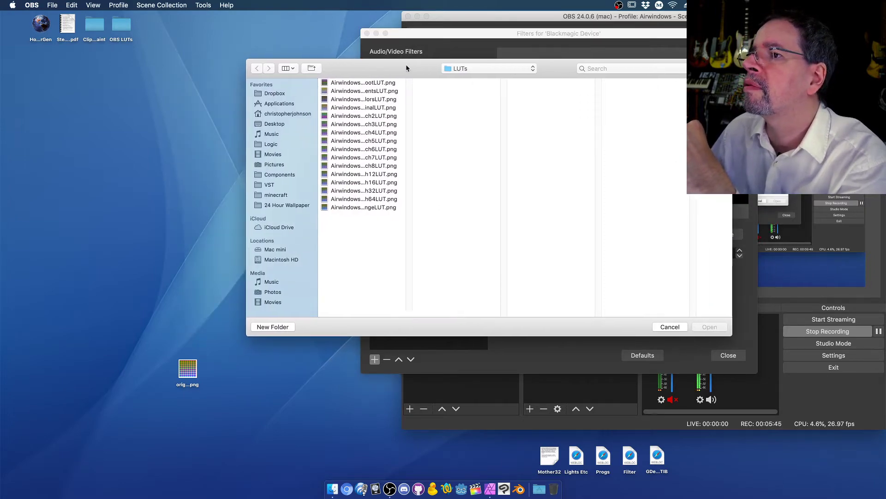
pyautogui.click(374, 182)
pyautogui.click(705, 326)
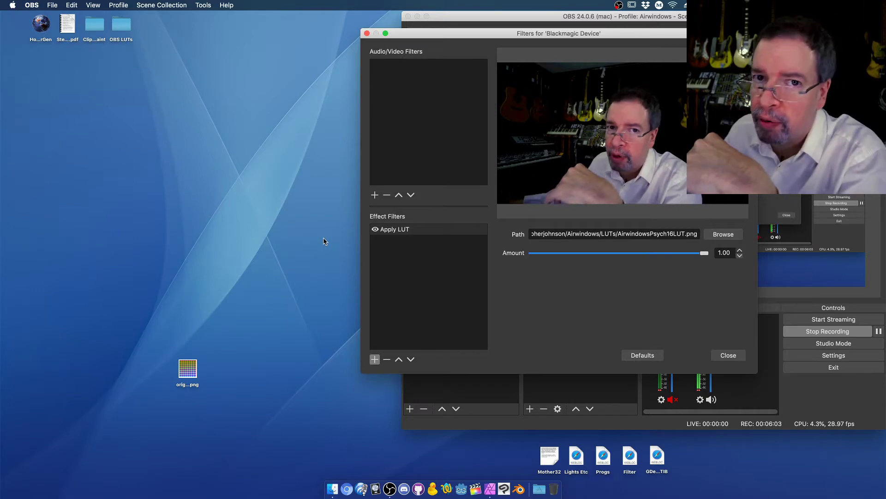
# - Swap the LUT to AirwindowsPsych12LUT.png and bring the main OBS window forward
pyautogui.click(722, 237)
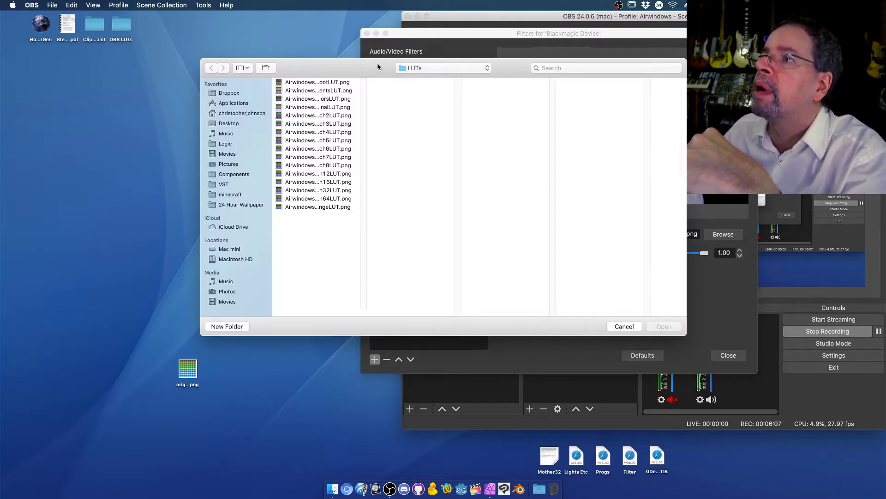
pyautogui.moveTo(377, 63); pyautogui.dragTo(453, 74)
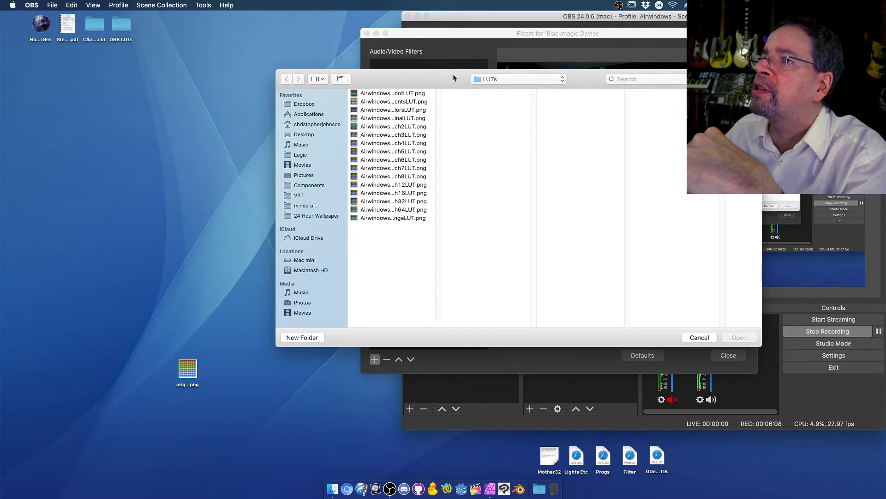
pyautogui.click(400, 185)
pyautogui.click(730, 340)
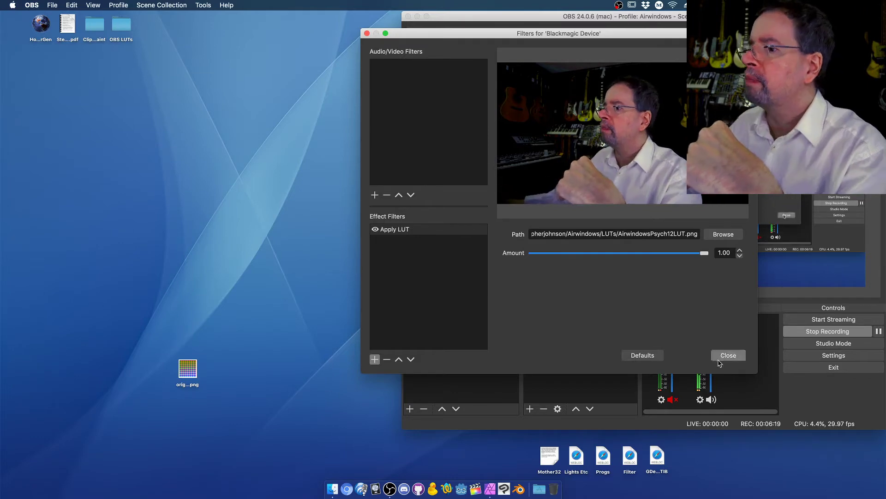
pyautogui.click(506, 18)
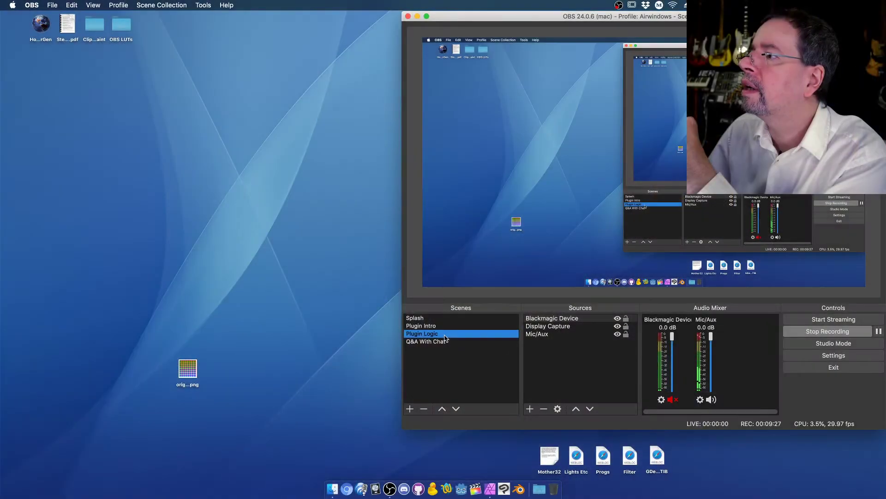
# - Reopen original.png from the desktop in Preview
pyautogui.doubleClick(188, 370)
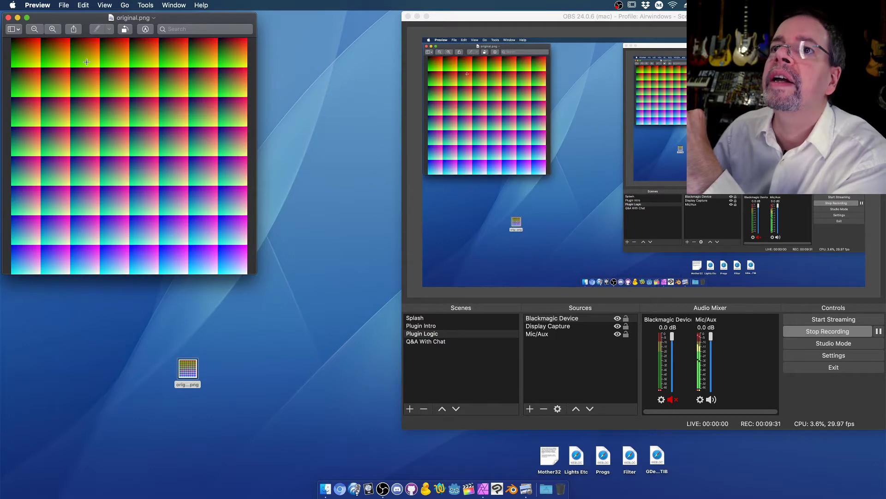
pyautogui.moveTo(77, 19); pyautogui.dragTo(153, 55)
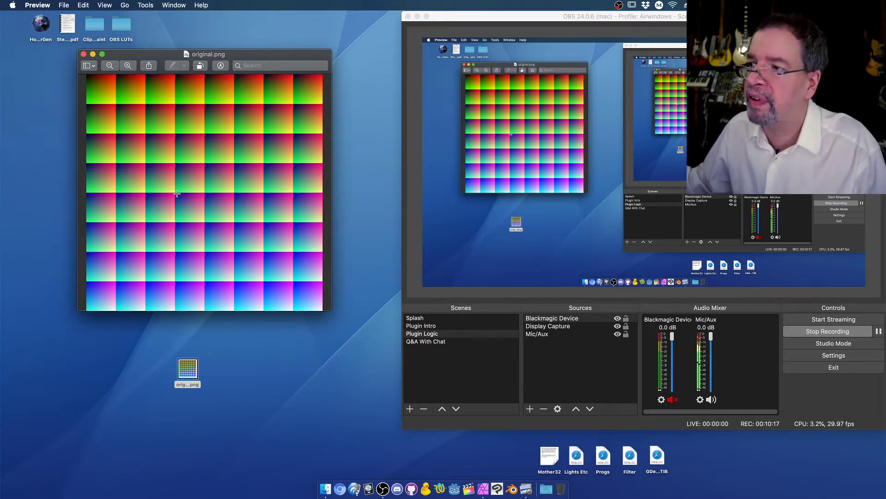
pyautogui.press('super+q')
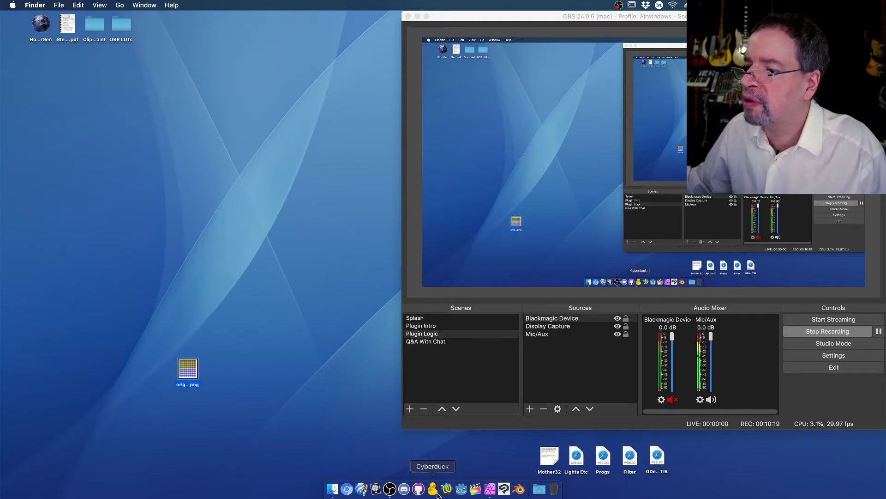
# - Bring Affinity Photo forward from the Dock, showing the MakeAPsychedelicLUT document
pyautogui.click(488, 492)
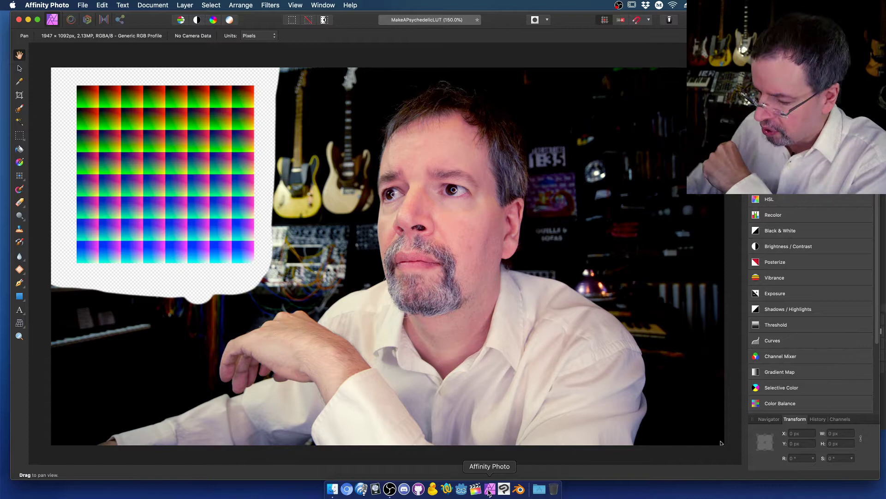
# - View the document at 100% and marquee-select the colour grid at the image's top-left
pyautogui.press('super+1')
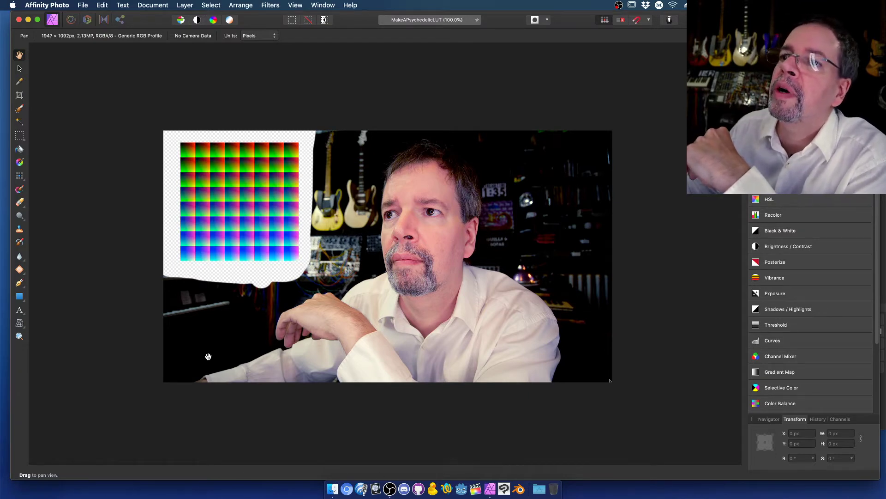
pyautogui.click(20, 134)
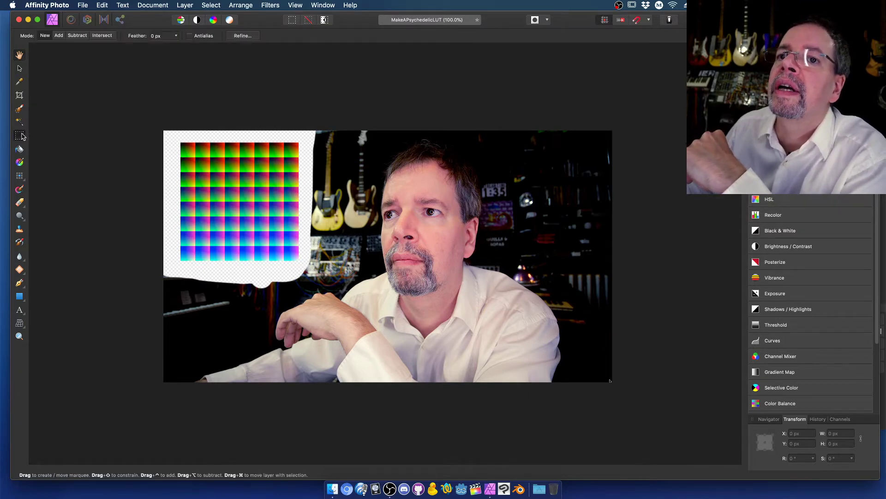
pyautogui.moveTo(176, 139); pyautogui.dragTo(302, 263)
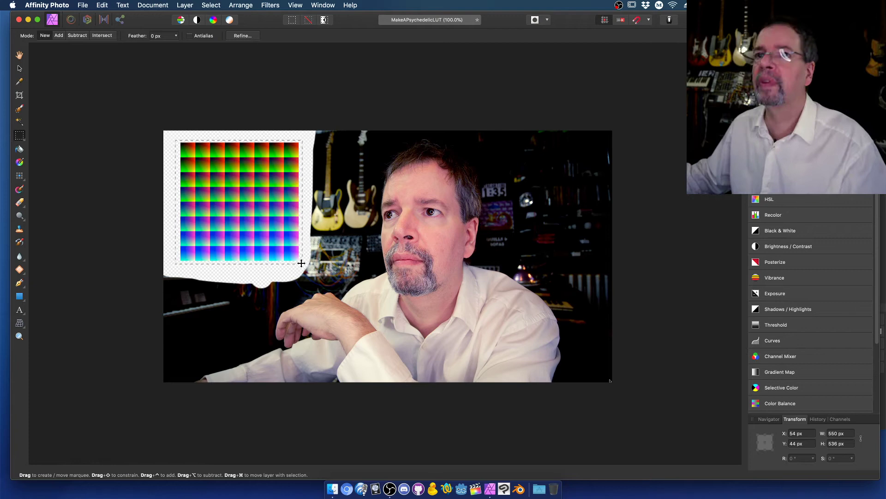
pyautogui.click(83, 5)
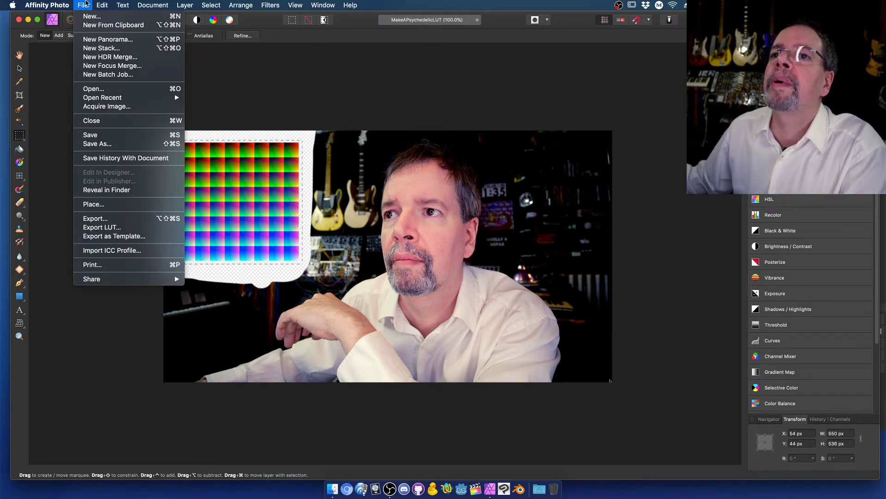
# - Create a new document from the clipboard containing just the 8 × 8 colour grid
pyautogui.click(87, 25)
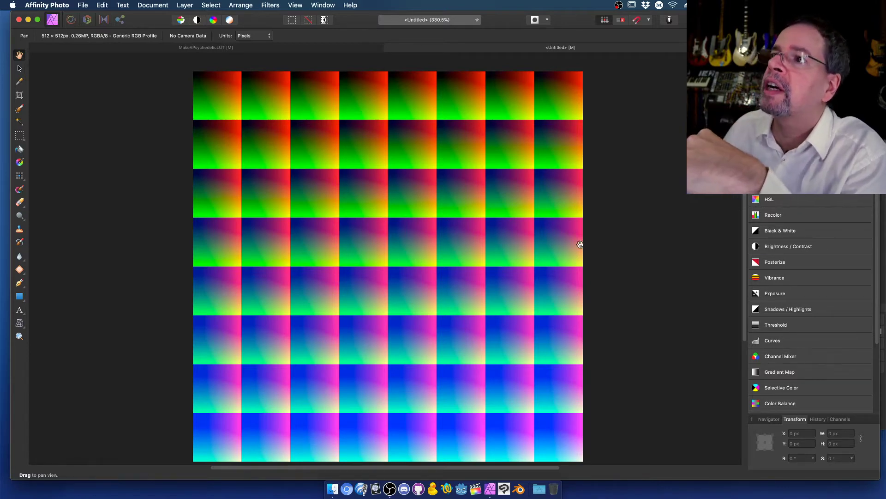
# - Close the Untitled grid copy without saving, zoom to 150% and clear the selection
pyautogui.click(389, 48)
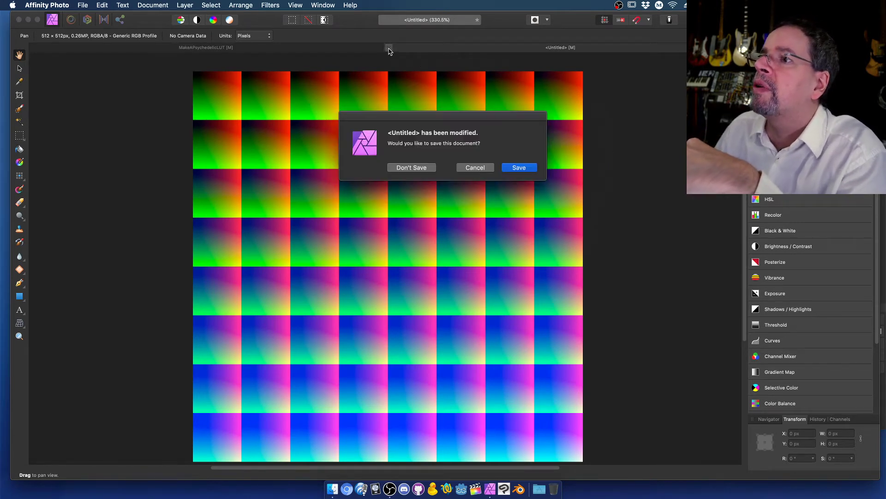
pyautogui.click(409, 169)
pyautogui.press('m')
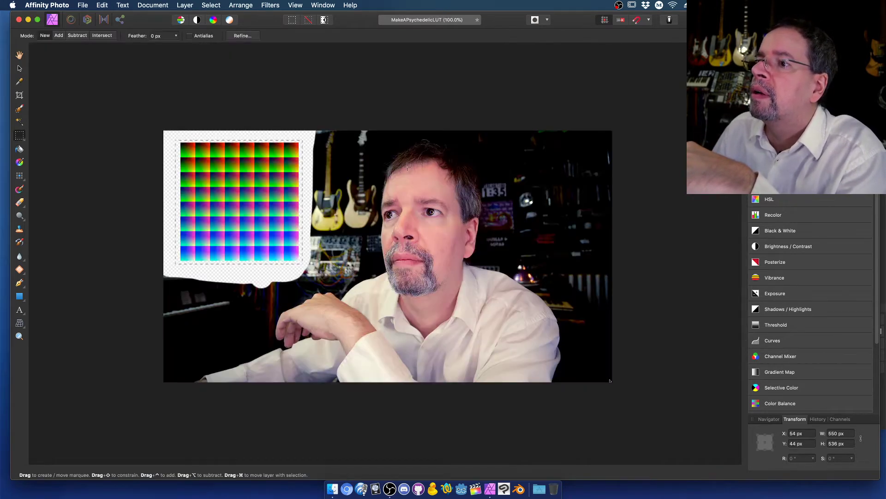
pyautogui.press('super+equal')
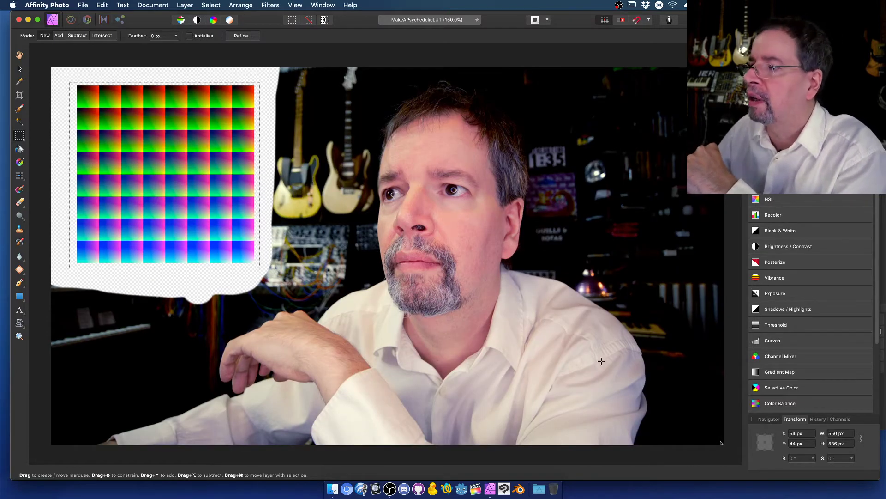
pyautogui.press('super+d')
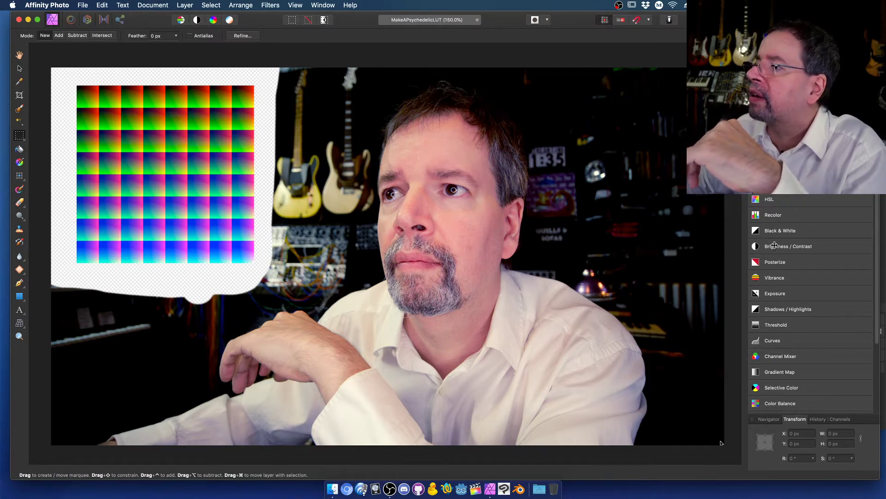
# - Try an HSL adjustment with Saturation Shift at 100%, then remove it
pyautogui.click(771, 200)
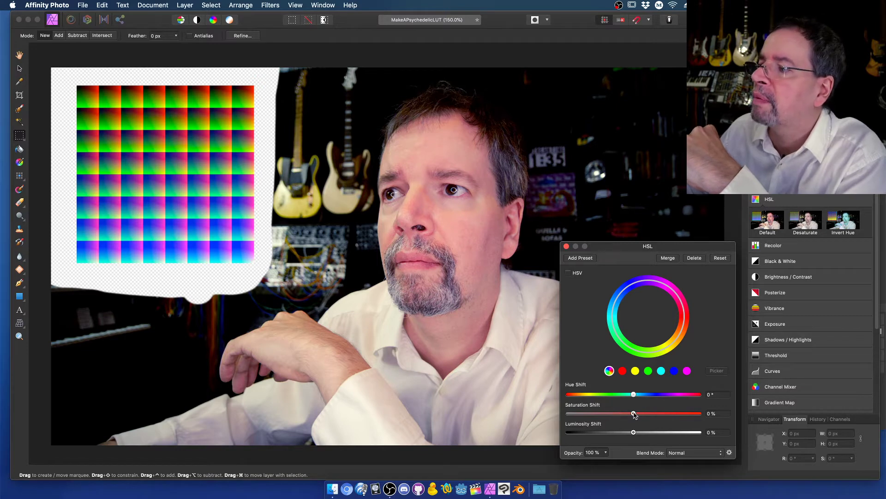
pyautogui.moveTo(634, 414); pyautogui.dragTo(750, 414)
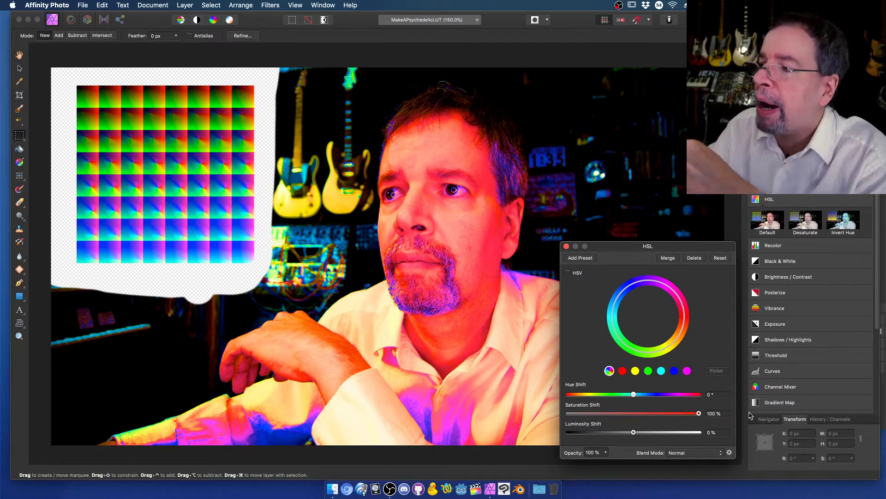
pyautogui.click(694, 257)
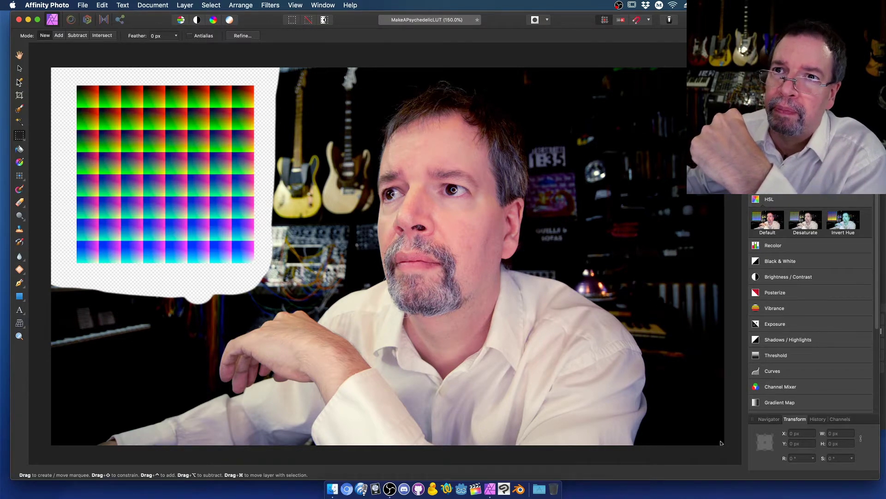
# - Select the photo's reds via Select > Color Range > Select Reds, then hide Affinity Photo
pyautogui.click(217, 5)
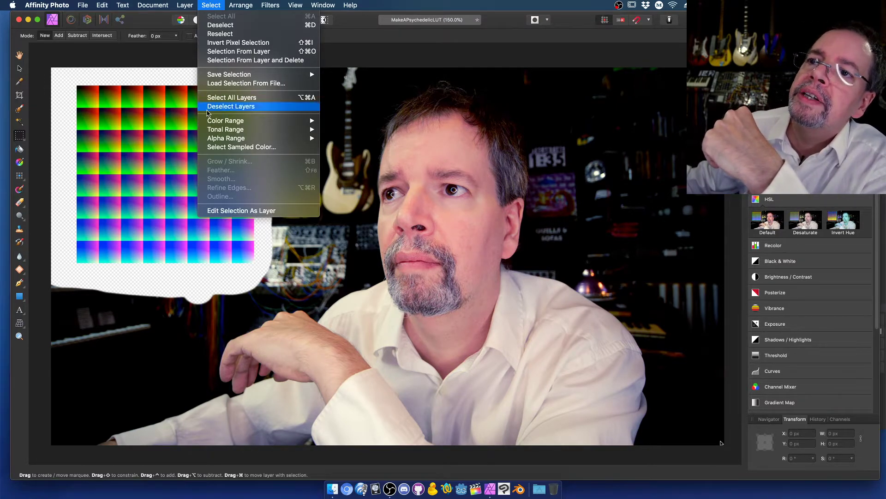
pyautogui.moveTo(211, 142)
pyautogui.moveTo(215, 123)
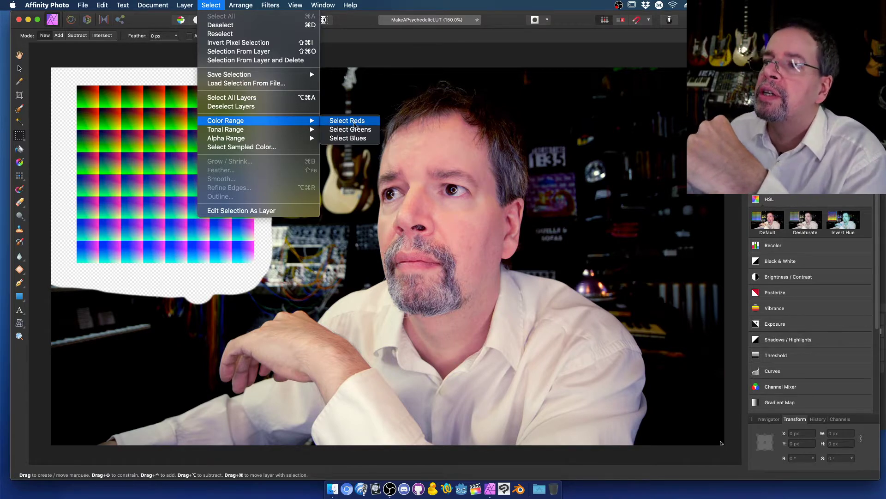
pyautogui.click(355, 124)
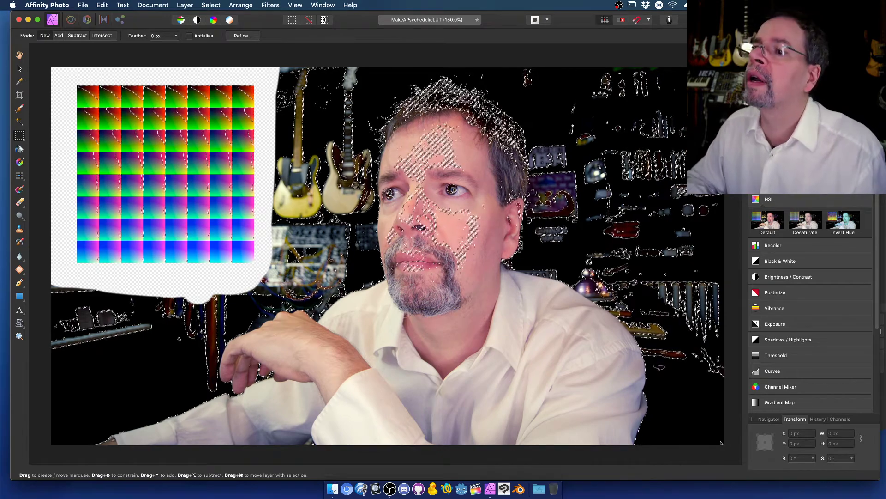
pyautogui.press('super+h')
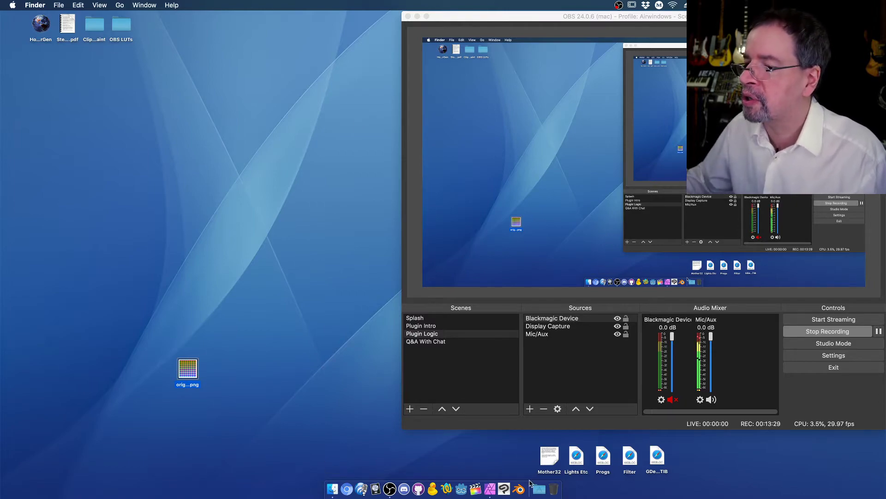
# - Bring Affinity Photo back to the front from its Dock icon
pyautogui.click(491, 488)
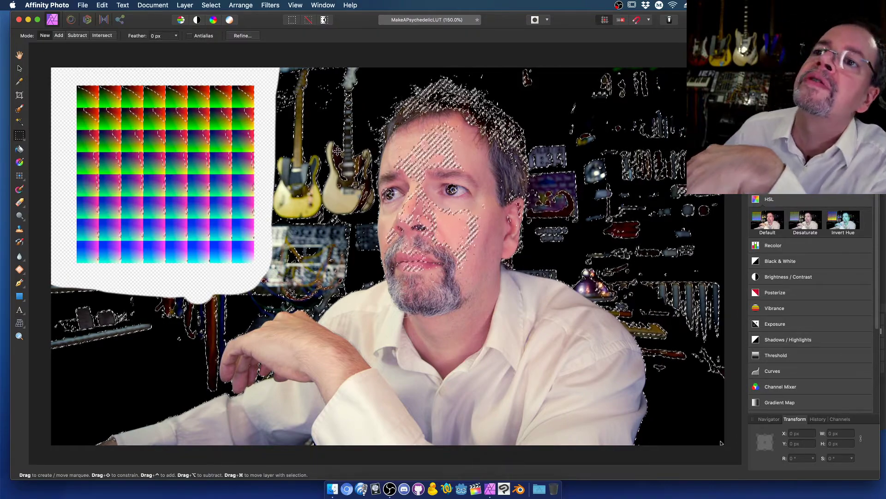
# - Browse the Select, Layer and Arrange menus on the way to the Filters menu
pyautogui.click(214, 4)
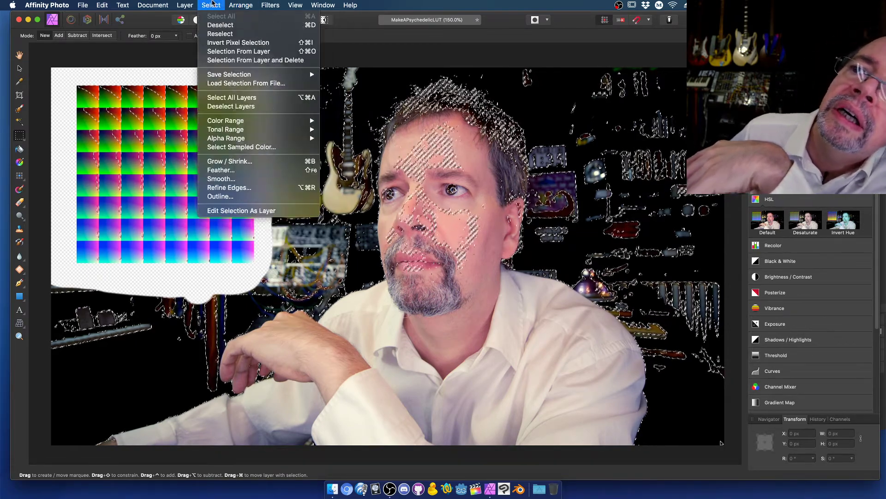
pyautogui.moveTo(183, 3)
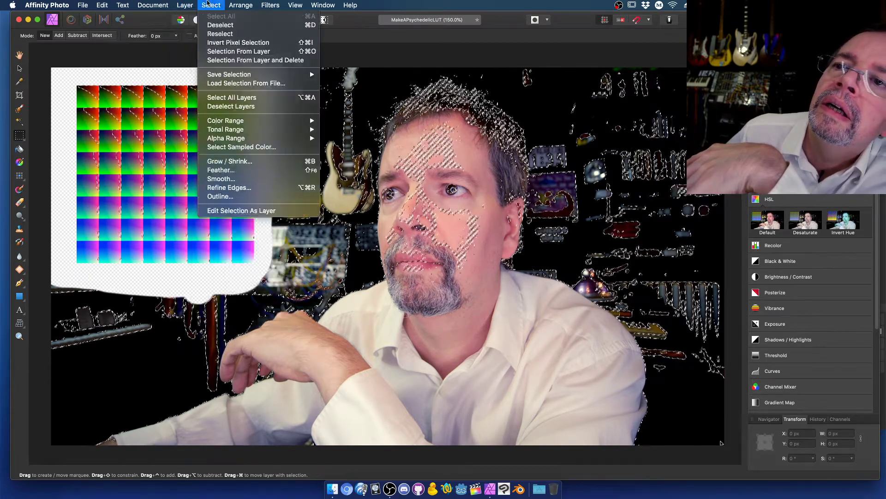
pyautogui.moveTo(247, 4)
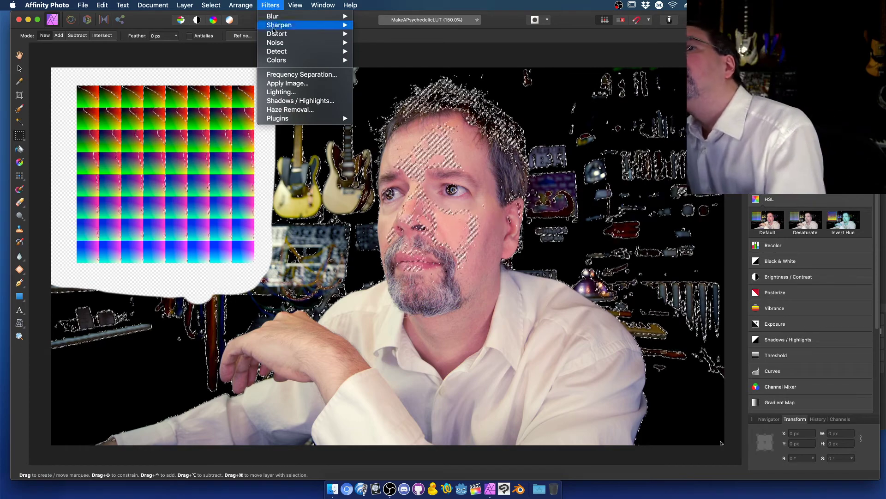
pyautogui.moveTo(275, 34)
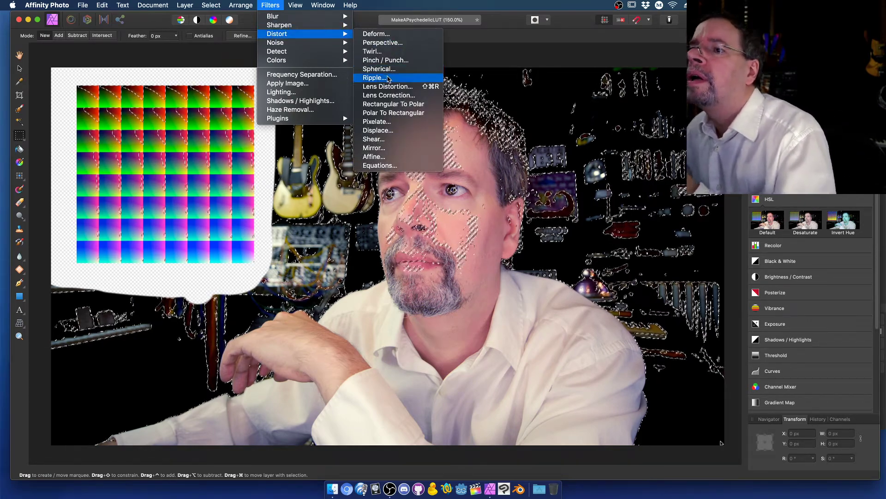
pyautogui.click(387, 77)
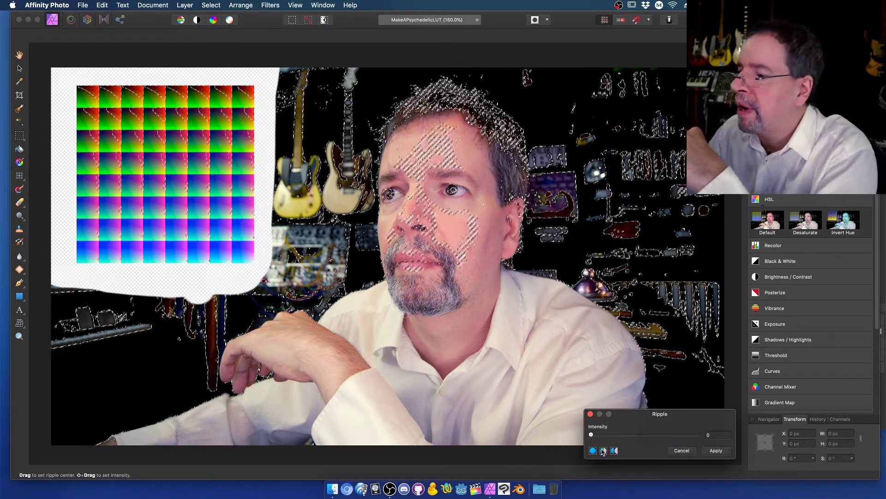
pyautogui.moveTo(591, 435); pyautogui.dragTo(629, 439)
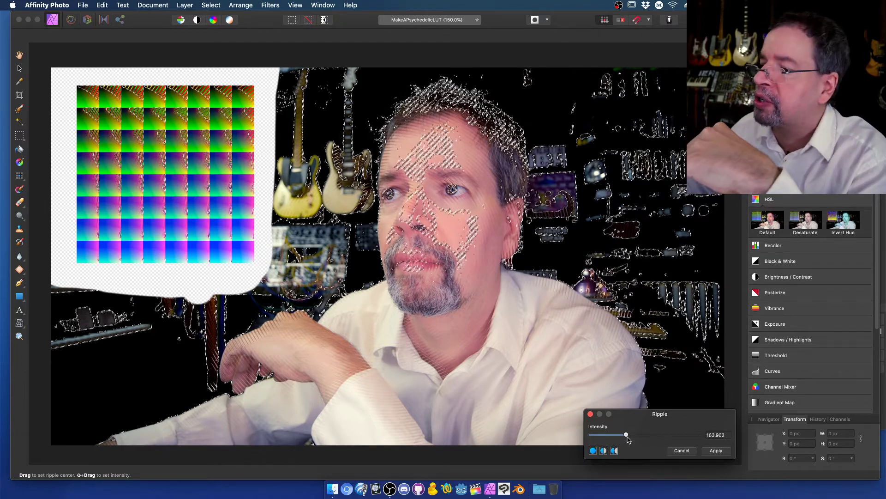
pyautogui.click(681, 449)
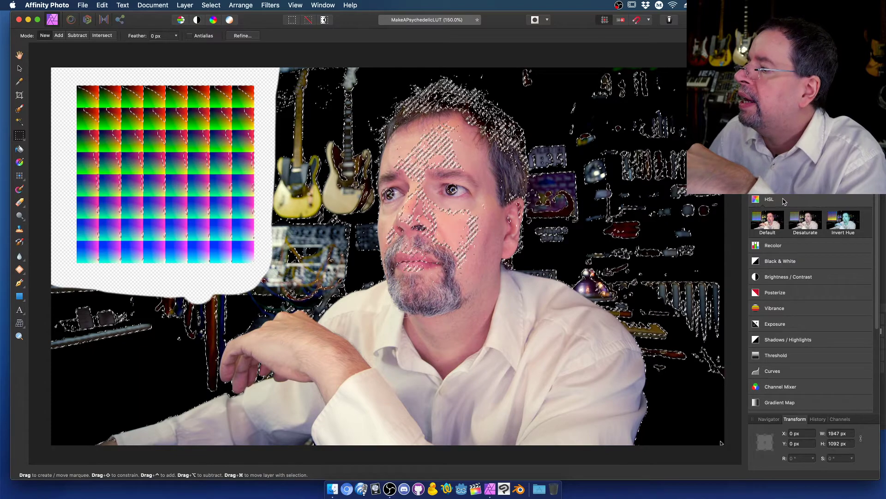
# - Add a Curves adjustment in the RGB model and switch it to the Red channel
pyautogui.click(782, 373)
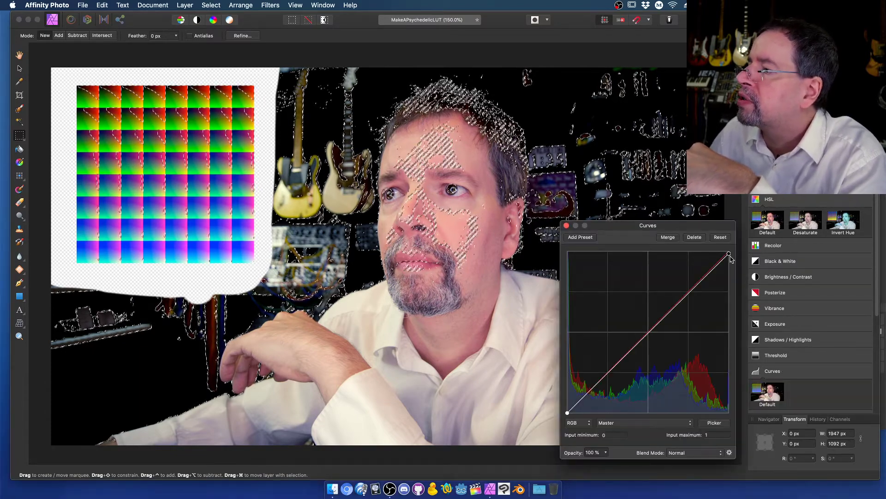
pyautogui.moveTo(729, 253); pyautogui.dragTo(729, 369)
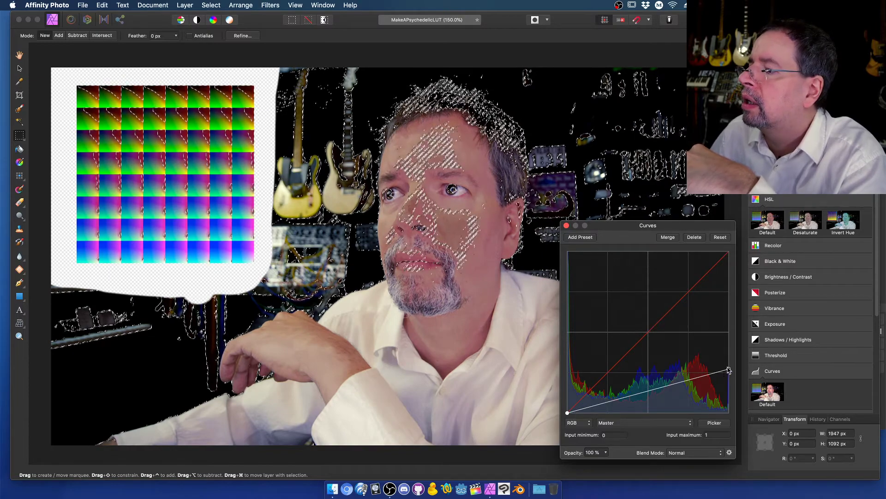
pyautogui.press('super+z')
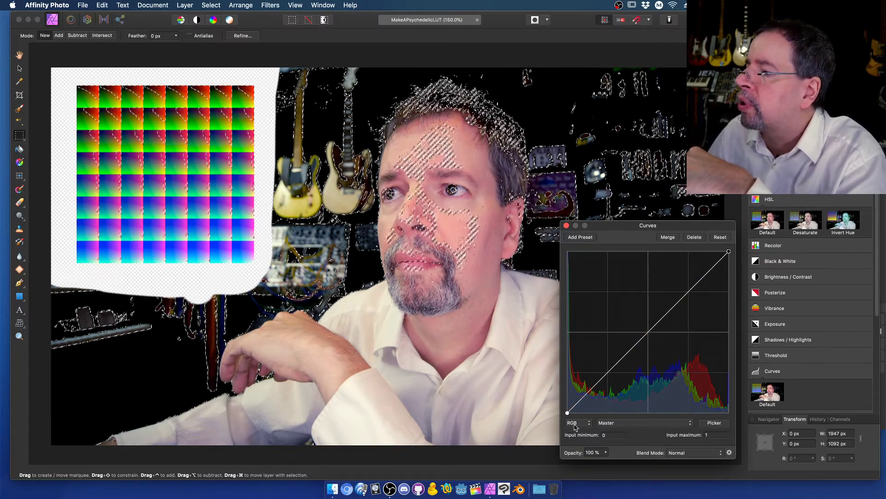
pyautogui.click(575, 423)
pyautogui.click(575, 424)
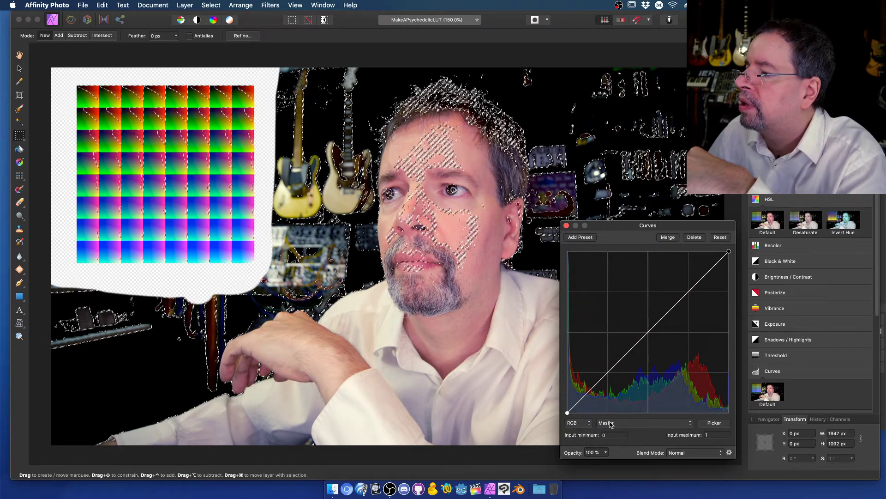
pyautogui.click(611, 423)
pyautogui.click(610, 430)
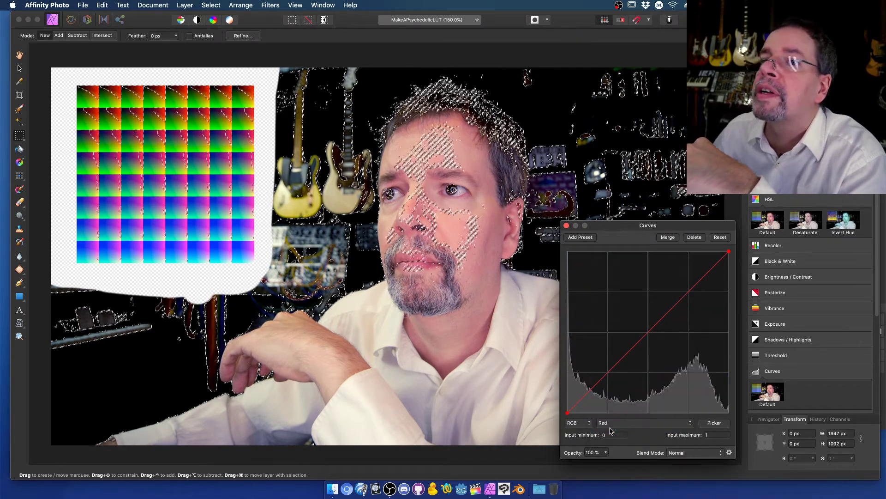
# - Invert the Red curve, merge it into the photo, deselect, and marquee the LUT grid
pyautogui.moveTo(567, 408); pyautogui.dragTo(568, 252)
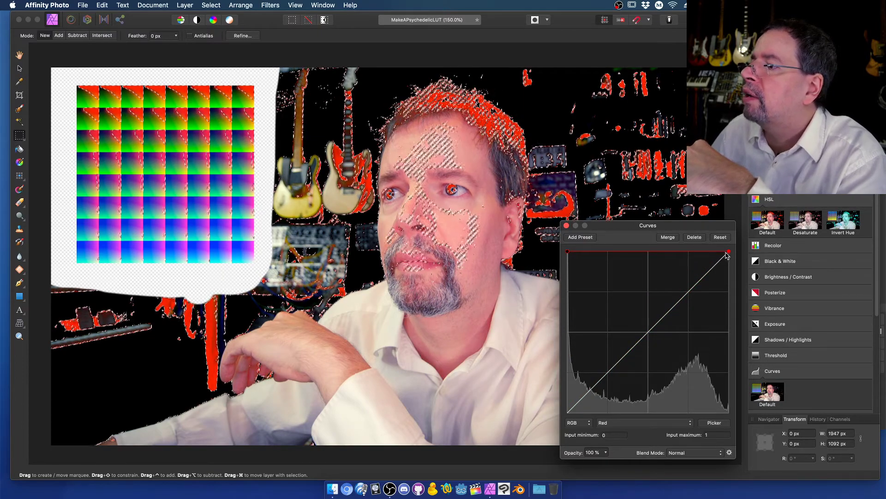
pyautogui.moveTo(728, 252); pyautogui.dragTo(737, 414)
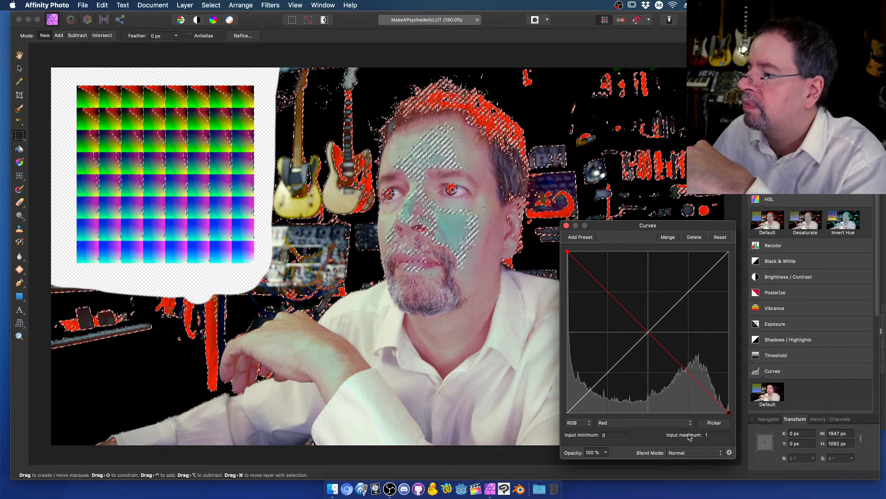
pyautogui.click(668, 238)
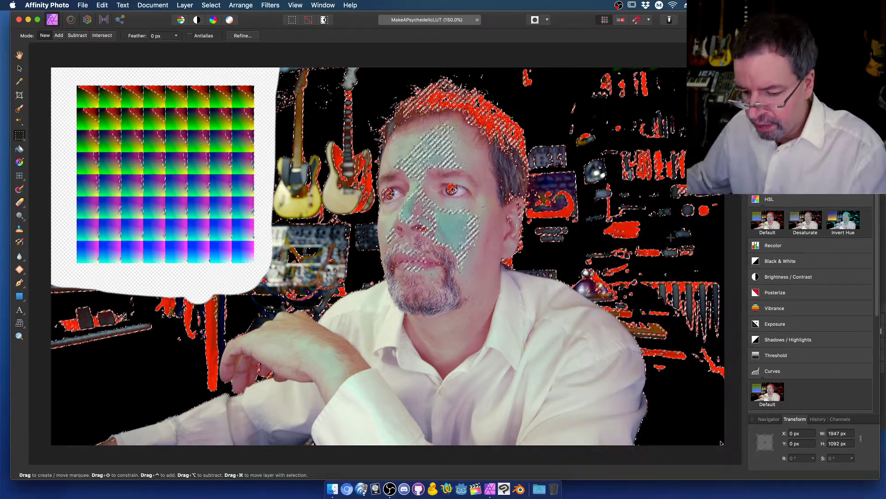
pyautogui.press('super+d')
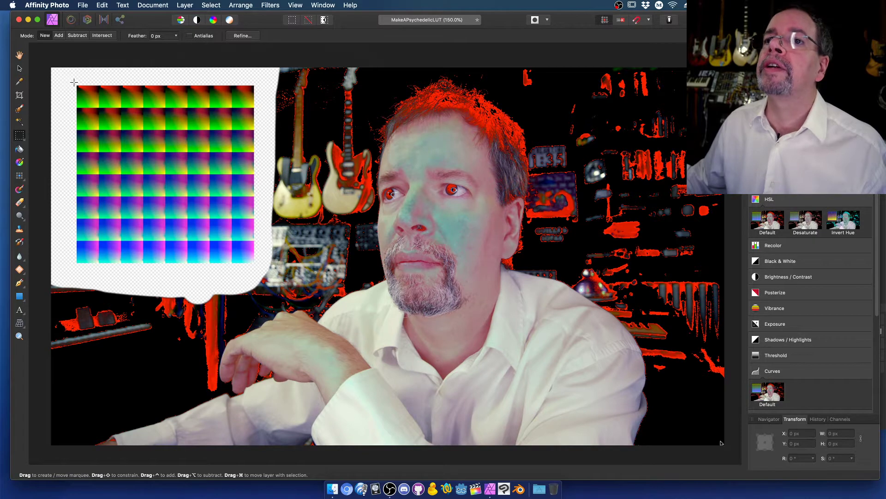
pyautogui.moveTo(74, 83); pyautogui.dragTo(257, 265)
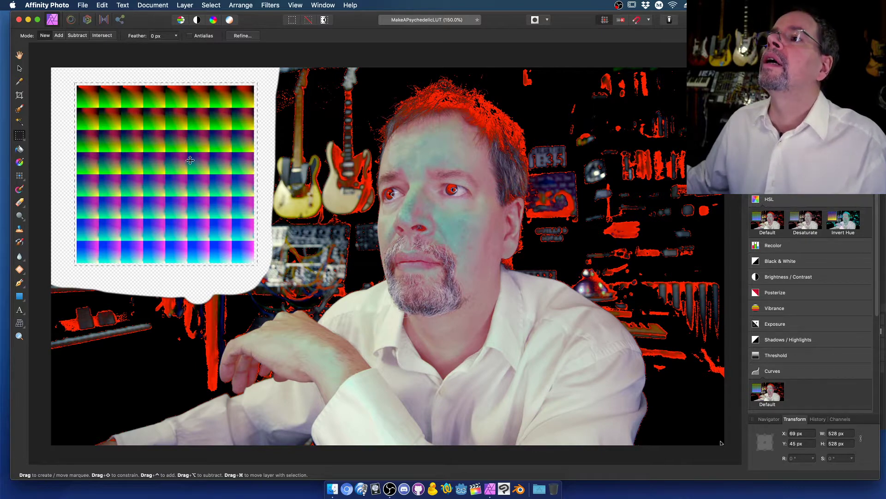
# - Make a new document from the copied grid and export it as PNG 'Test' on the Desktop
pyautogui.click(82, 5)
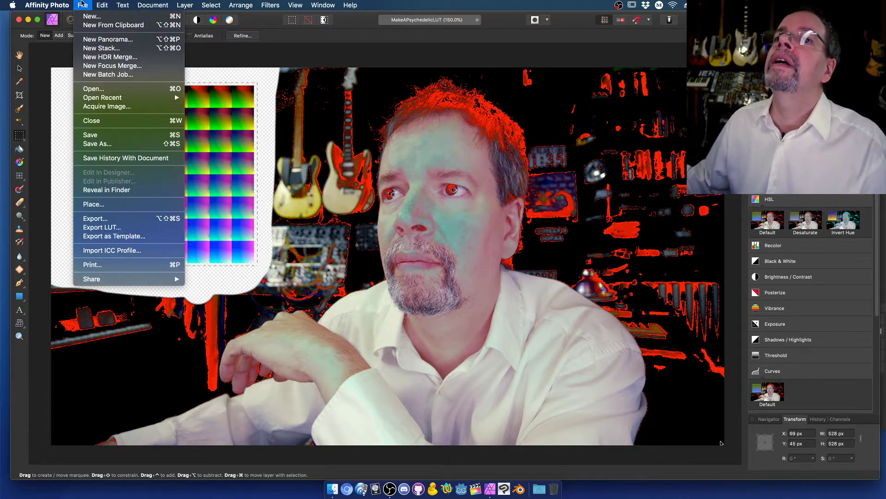
pyautogui.click(87, 25)
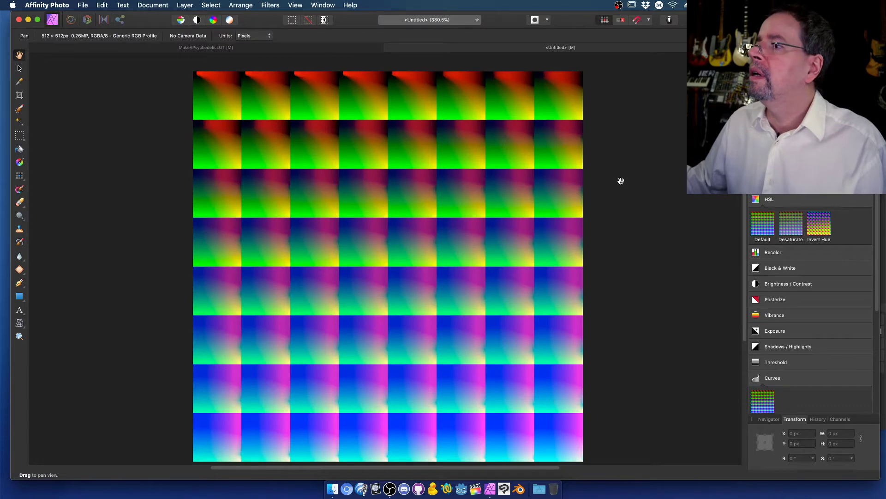
pyautogui.click(83, 5)
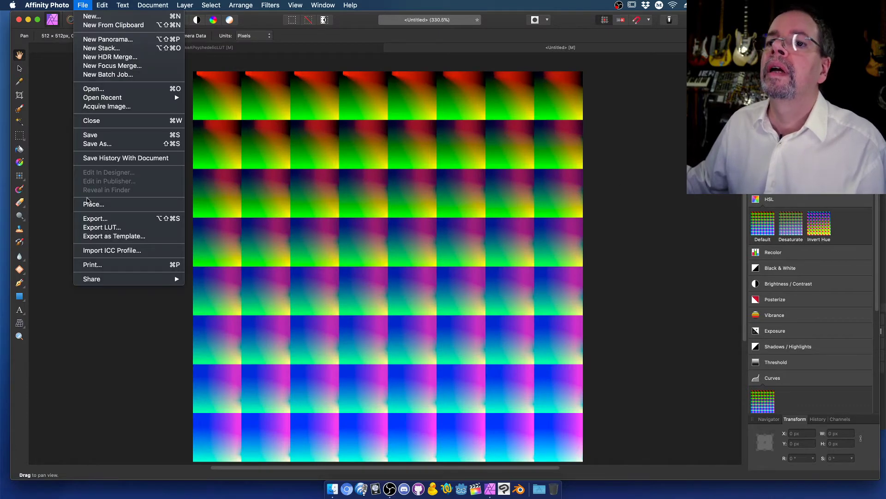
pyautogui.click(87, 217)
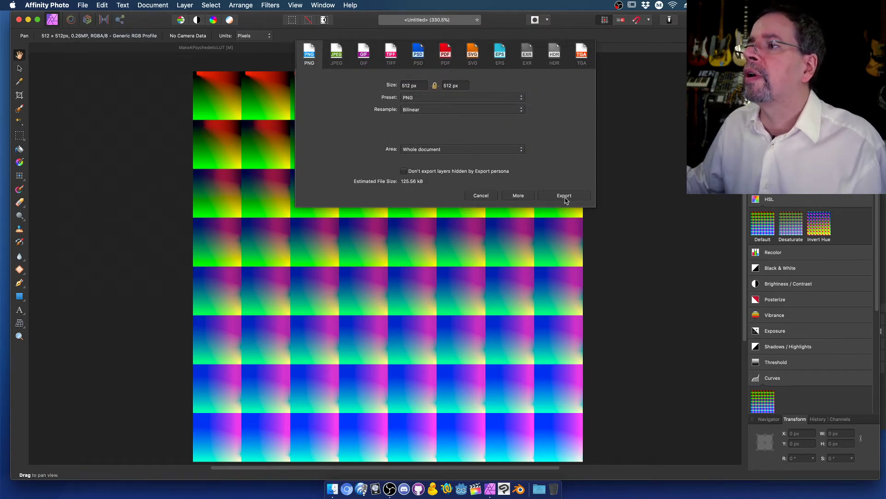
pyautogui.click(564, 196)
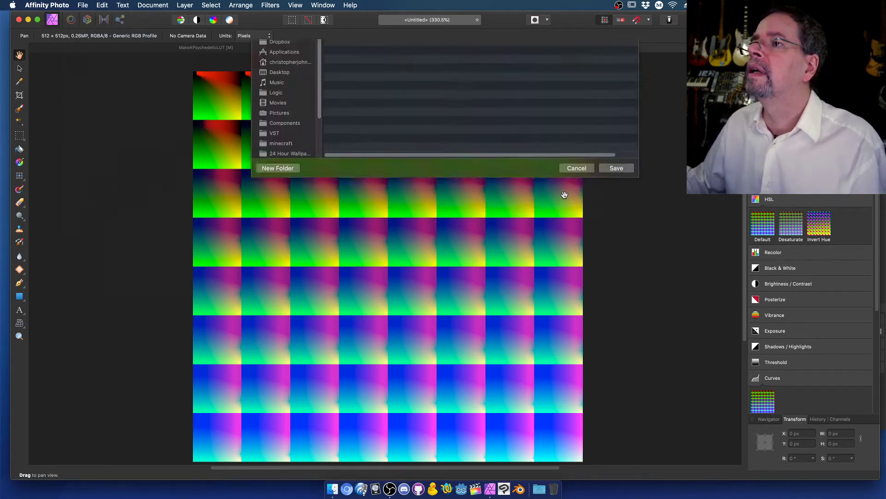
pyautogui.write('Test')
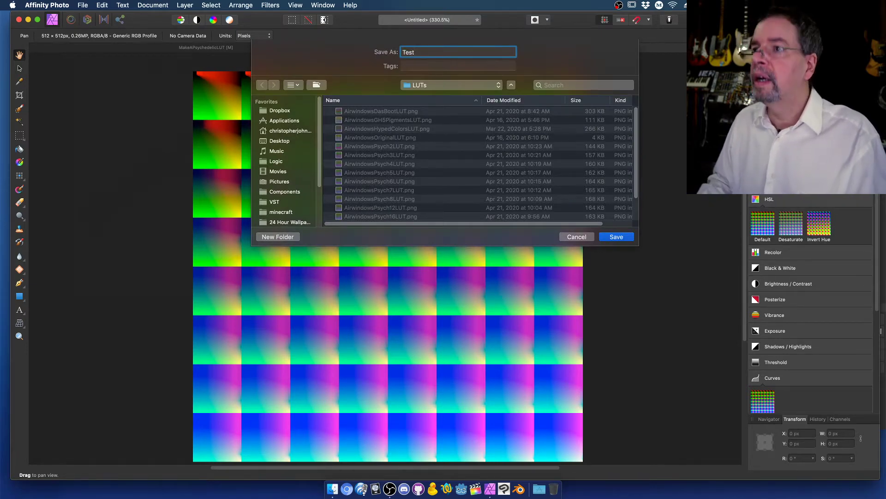
pyautogui.press('super+shift+d')
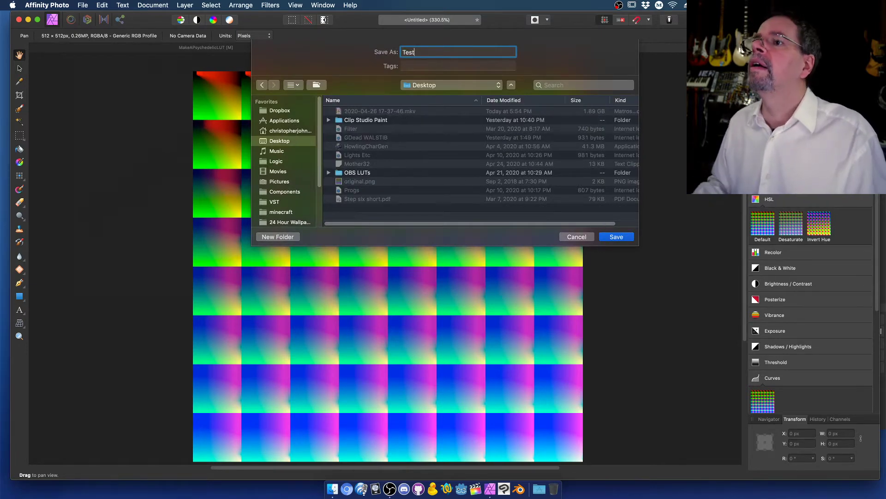
pyautogui.click(616, 238)
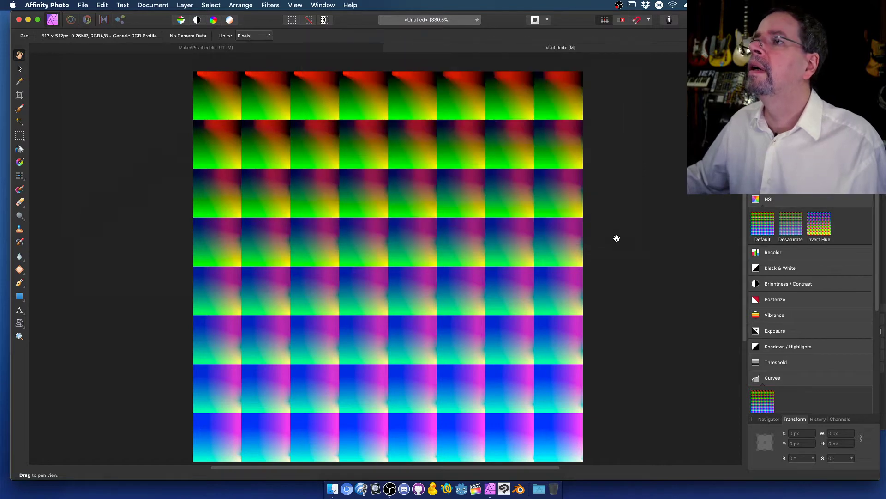
# - Close the Untitled copy without saving, undo the red tint, deselect, and hide Affinity Photo
pyautogui.click(388, 48)
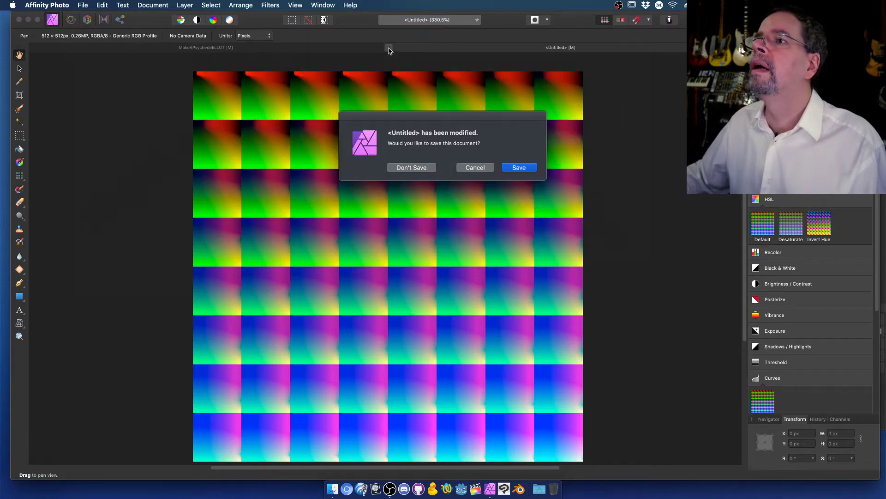
pyautogui.click(411, 167)
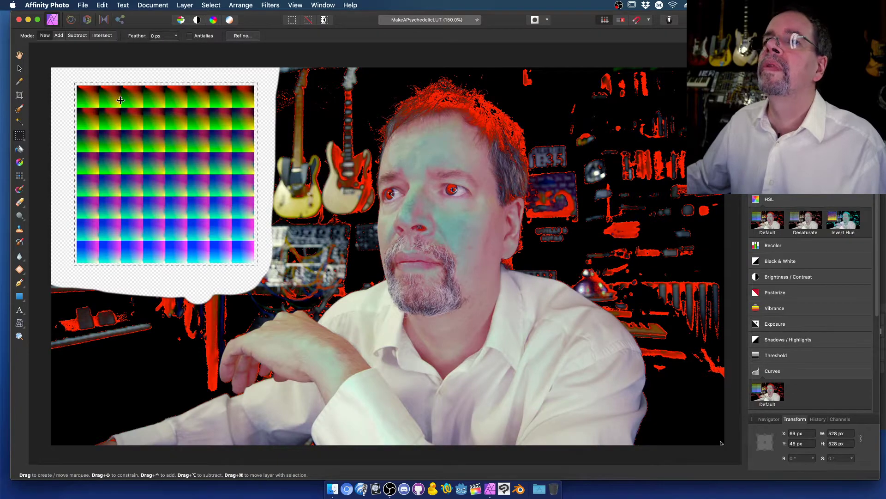
pyautogui.press('super+z')
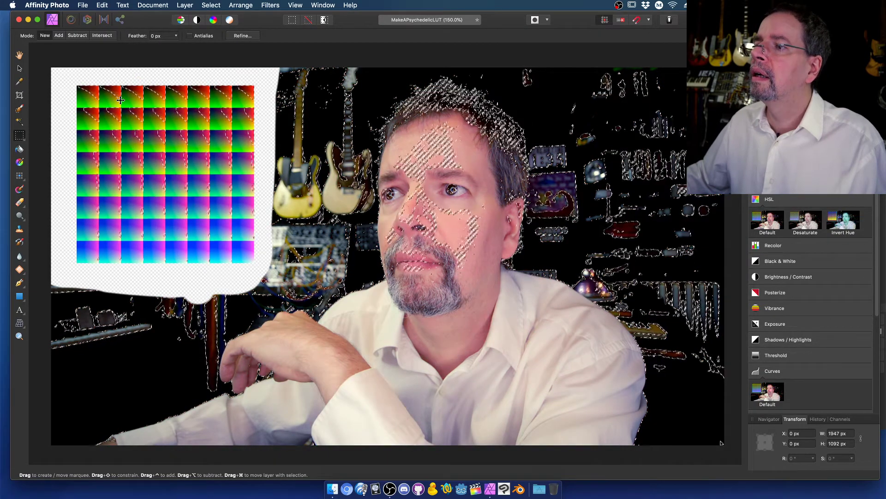
pyautogui.press('super+d')
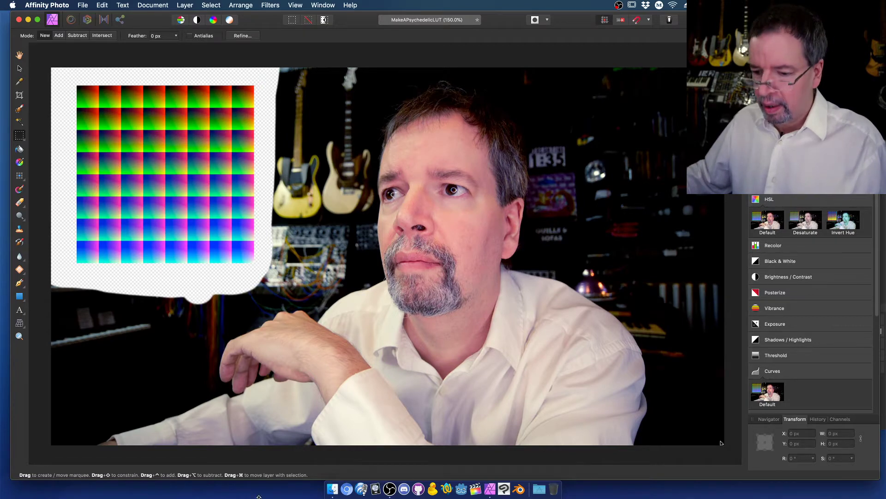
pyautogui.press('super+h')
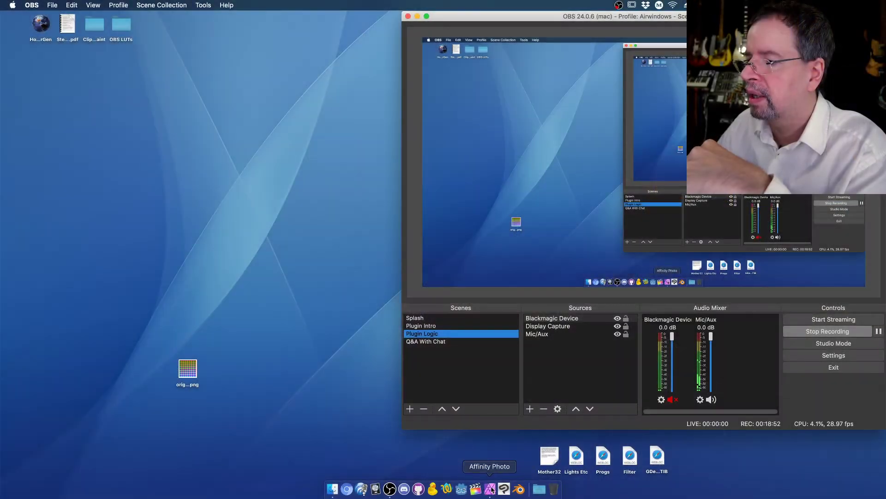
# - Bring Affinity Photo's MakeAPsychedelicLUT document back in front of OBS from the Dock
pyautogui.click(491, 489)
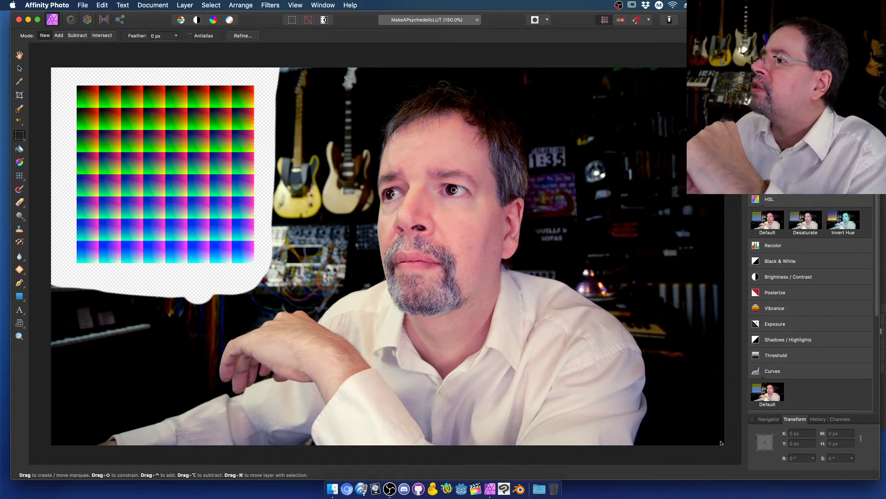
pyautogui.press('super+7')
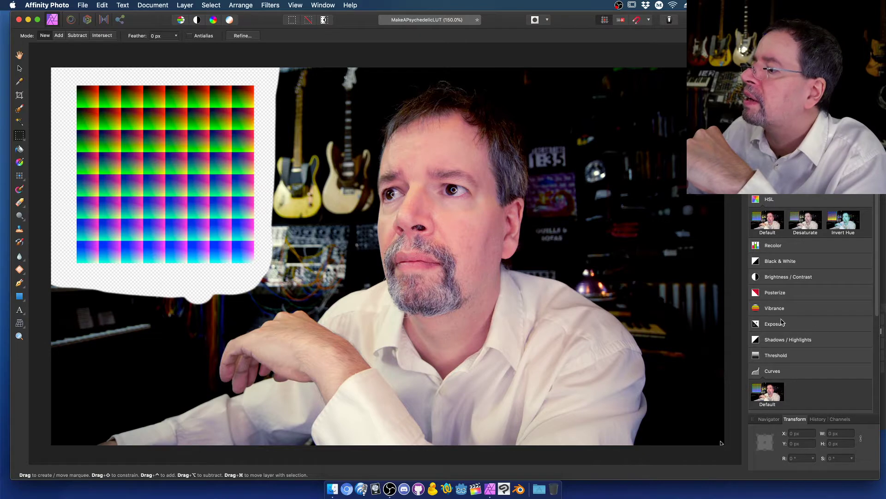
# - Add a Posterize adjustment and adjust its levels until it settles at 7
pyautogui.click(779, 293)
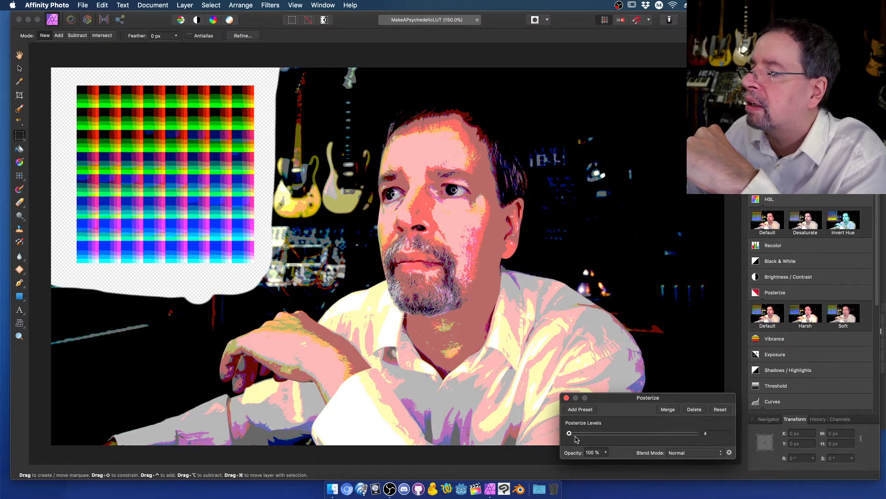
pyautogui.moveTo(604, 398); pyautogui.dragTo(575, 375)
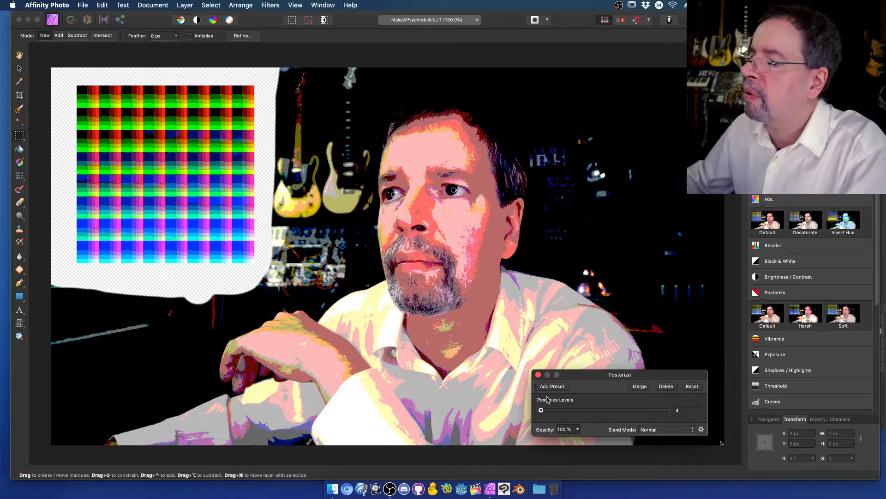
pyautogui.moveTo(541, 410); pyautogui.dragTo(661, 409)
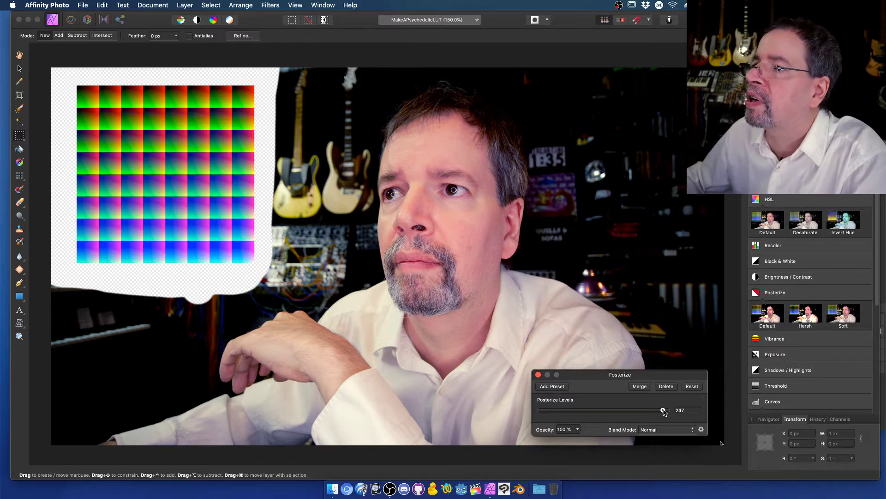
pyautogui.moveTo(664, 412); pyautogui.dragTo(577, 411)
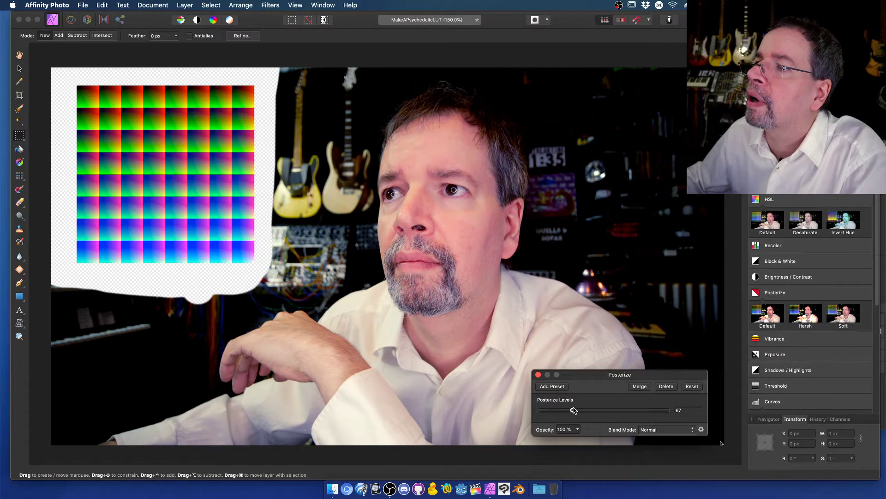
pyautogui.moveTo(573, 410); pyautogui.dragTo(548, 417)
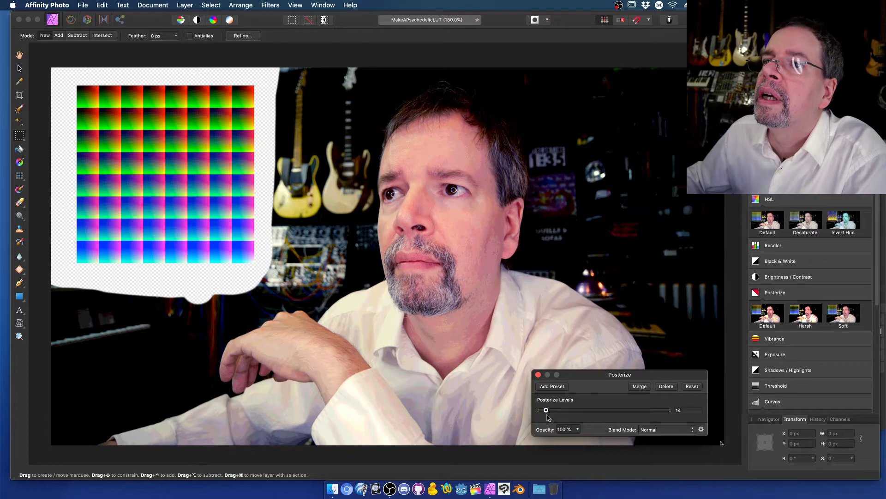
pyautogui.moveTo(546, 411); pyautogui.dragTo(541, 412)
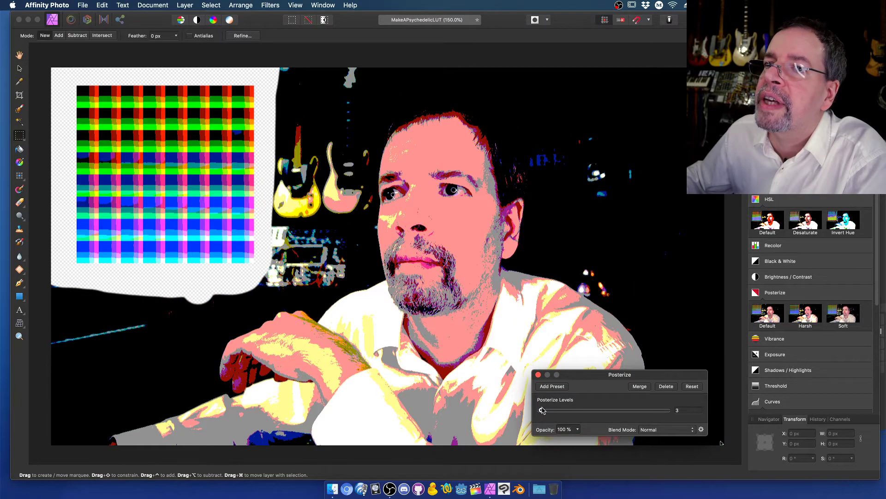
pyautogui.moveTo(543, 411); pyautogui.dragTo(544, 411)
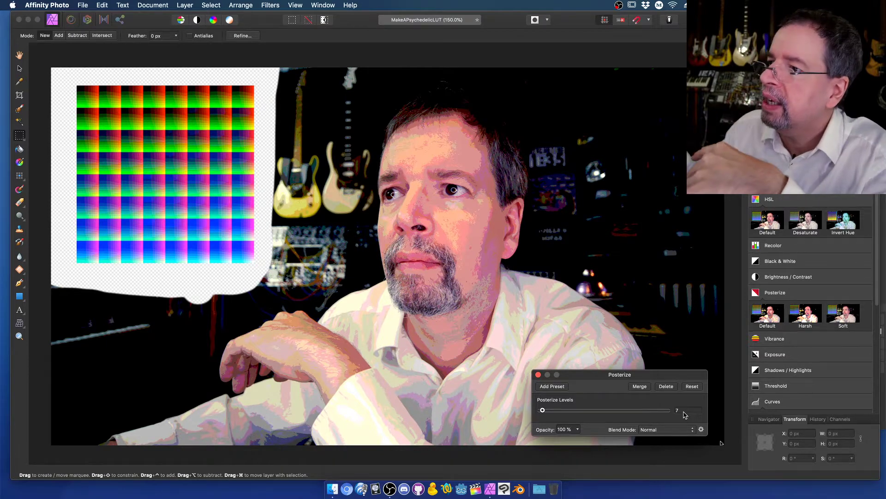
# - Set the Posterize blend mode to Overlay, test the opacity, and leave it at 100%
pyautogui.click(661, 429)
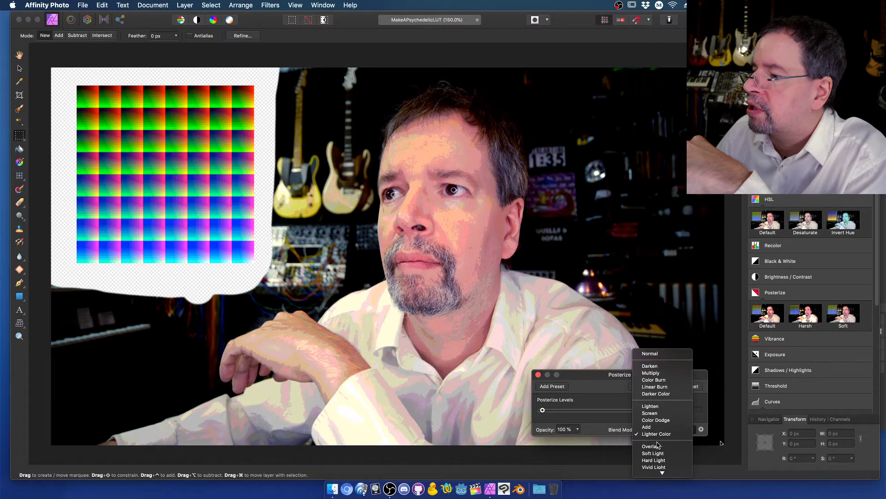
pyautogui.click(657, 447)
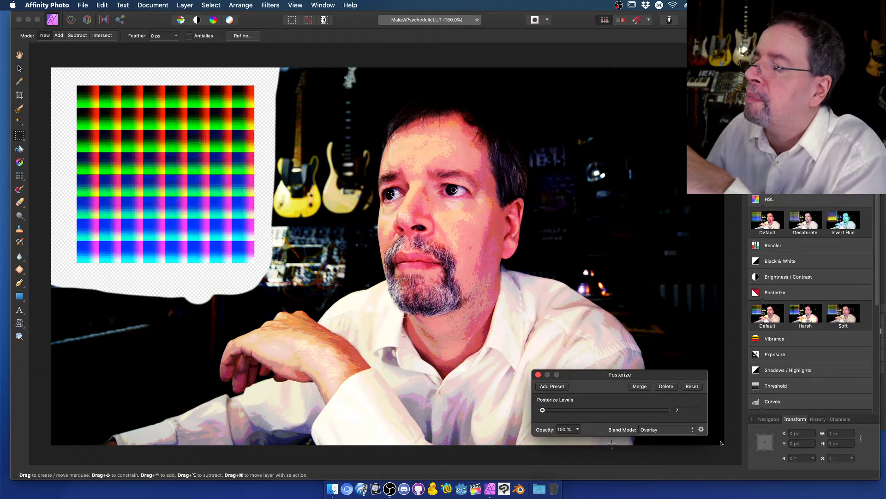
pyautogui.click(577, 429)
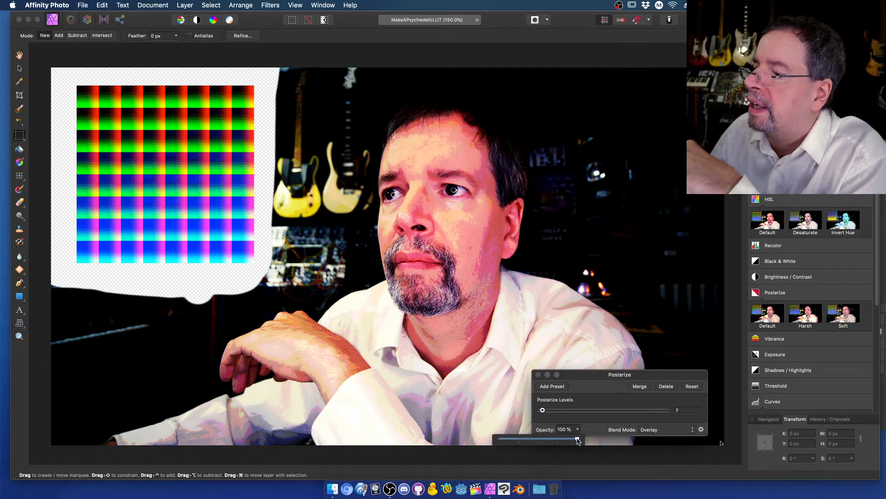
pyautogui.moveTo(577, 437); pyautogui.dragTo(489, 433)
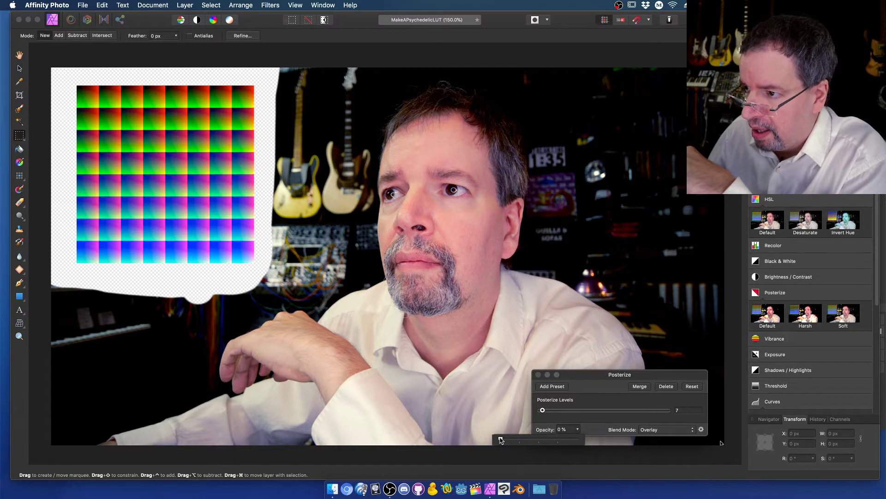
pyautogui.moveTo(500, 439); pyautogui.dragTo(525, 442)
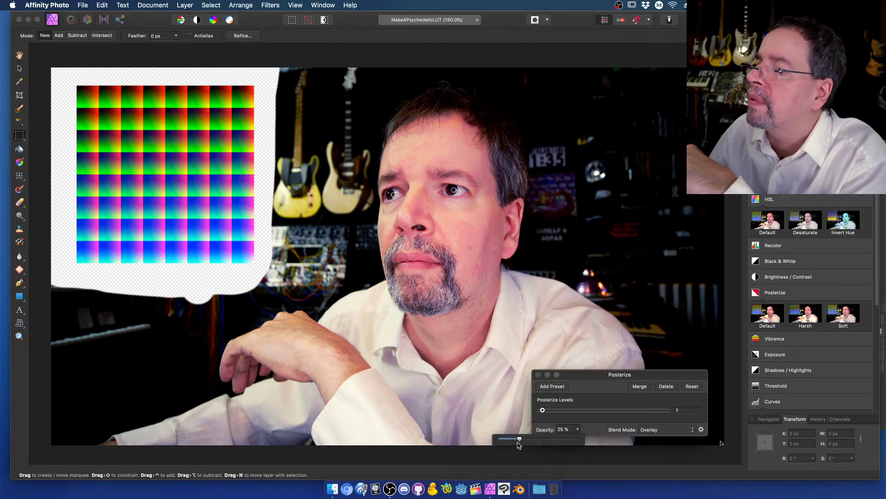
pyautogui.moveTo(518, 444); pyautogui.dragTo(583, 444)
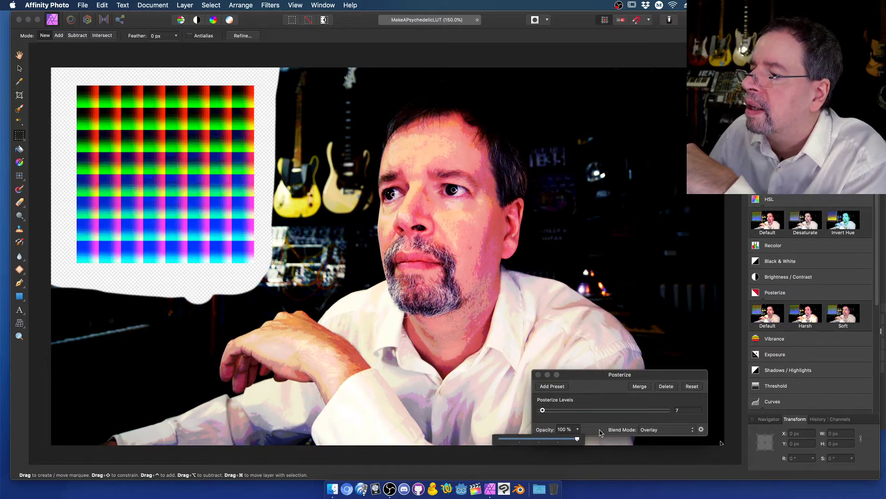
pyautogui.click(601, 433)
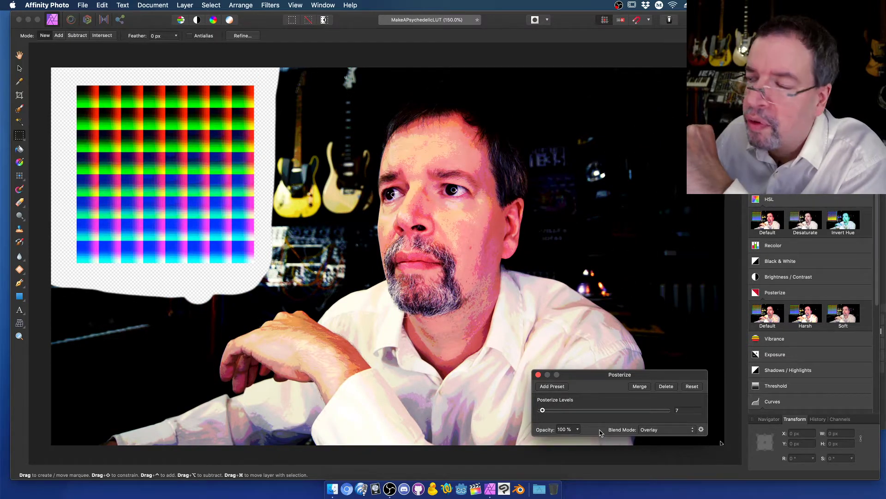
pyautogui.click(662, 431)
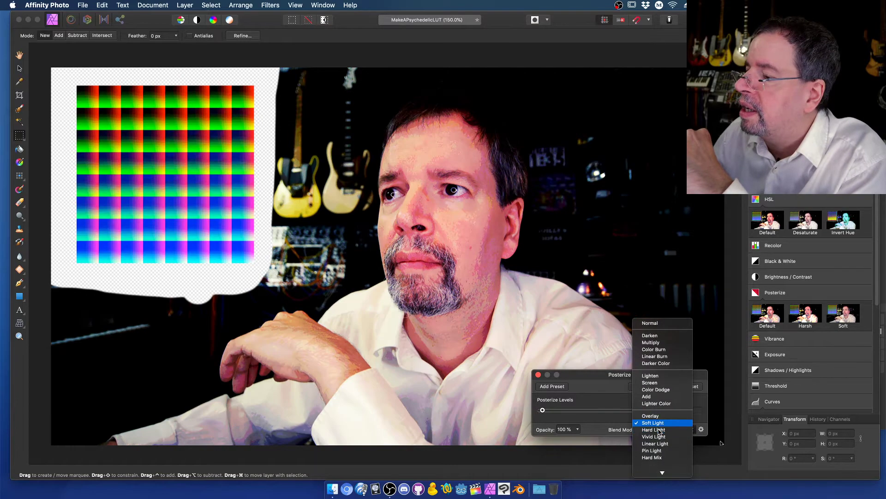
# - Change the Posterize blend mode to Difference and reduce it to 4 levels
pyautogui.scroll(-3, 660, 433)
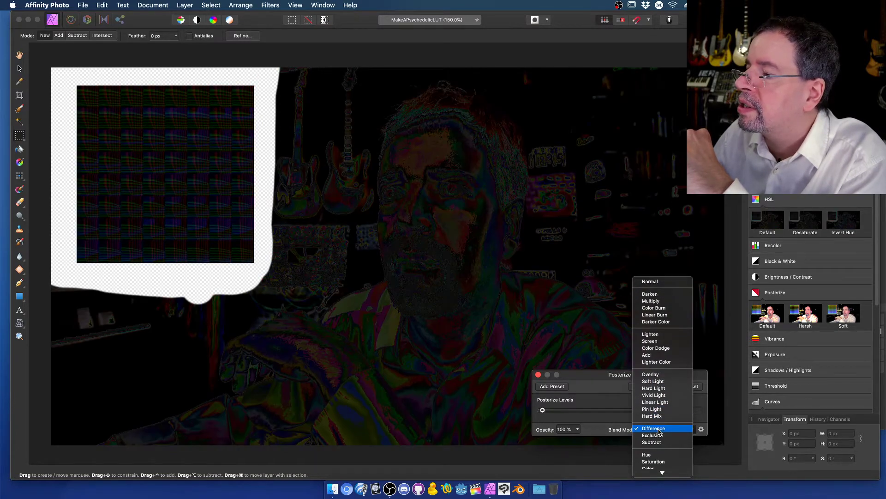
pyautogui.click(659, 431)
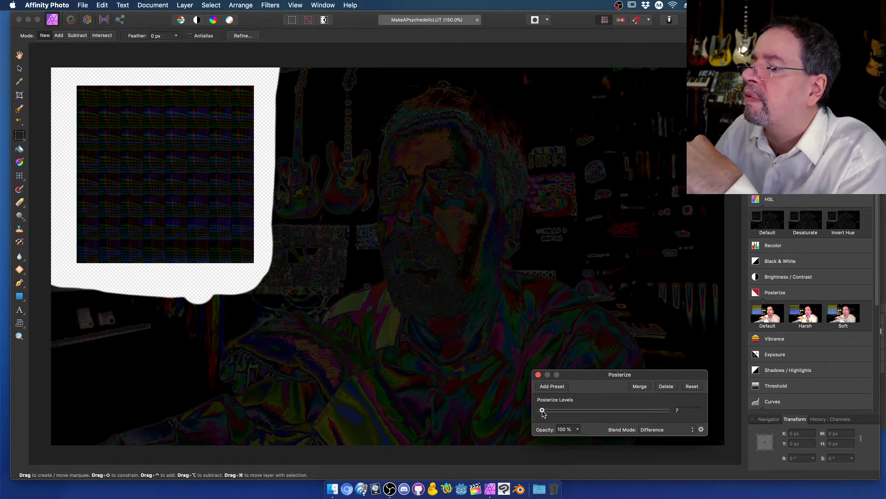
pyautogui.moveTo(544, 414); pyautogui.dragTo(542, 414)
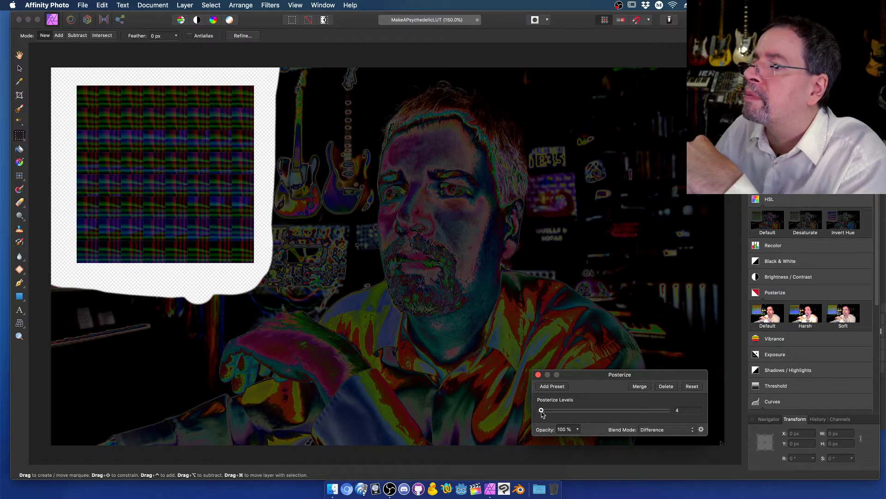
pyautogui.click(578, 429)
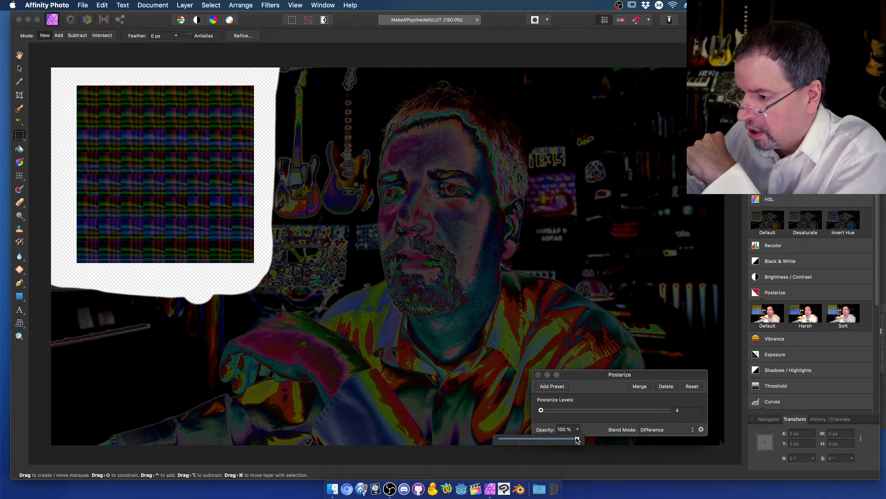
# - Fade Posterize to 50% opacity and raise its levels to 25
pyautogui.moveTo(577, 440); pyautogui.dragTo(538, 442)
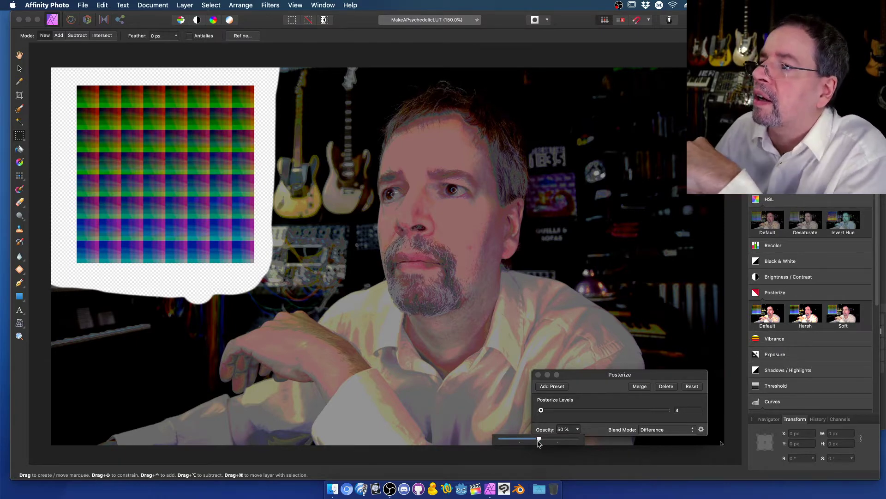
pyautogui.click(542, 411)
pyautogui.moveTo(542, 412); pyautogui.dragTo(553, 411)
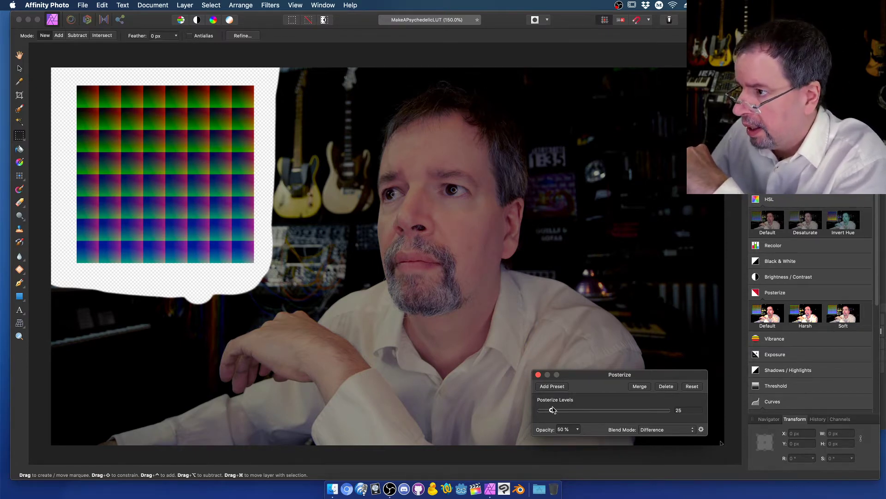
# - Push Posterize levels up toward 147, then bring them back down to 3
pyautogui.moveTo(553, 410); pyautogui.dragTo(615, 421)
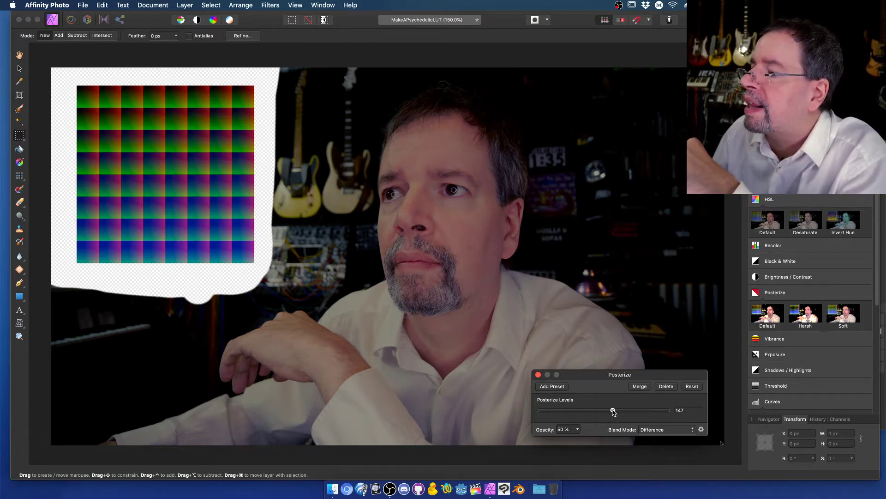
pyautogui.moveTo(612, 410); pyautogui.dragTo(541, 409)
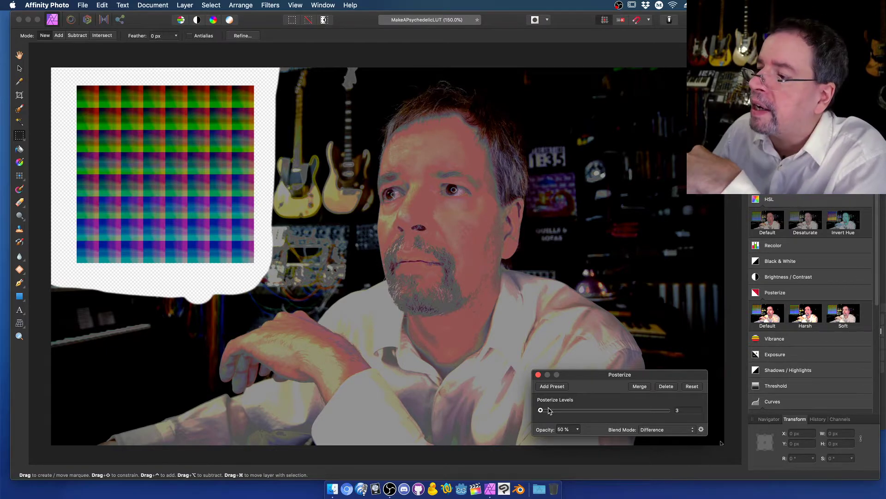
pyautogui.click(579, 430)
# - Compare Posterize at 100% and 50% opacity, keep 50%, and set levels to 7
pyautogui.moveTo(578, 438); pyautogui.dragTo(630, 441)
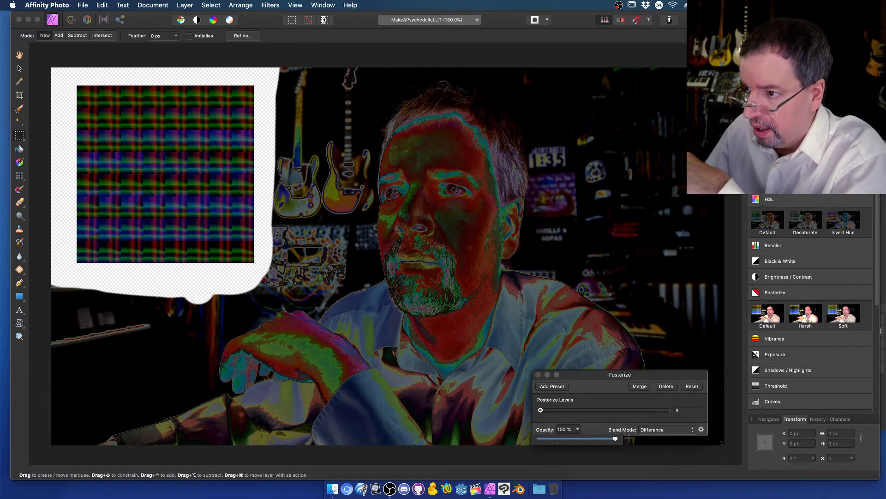
pyautogui.click(578, 440)
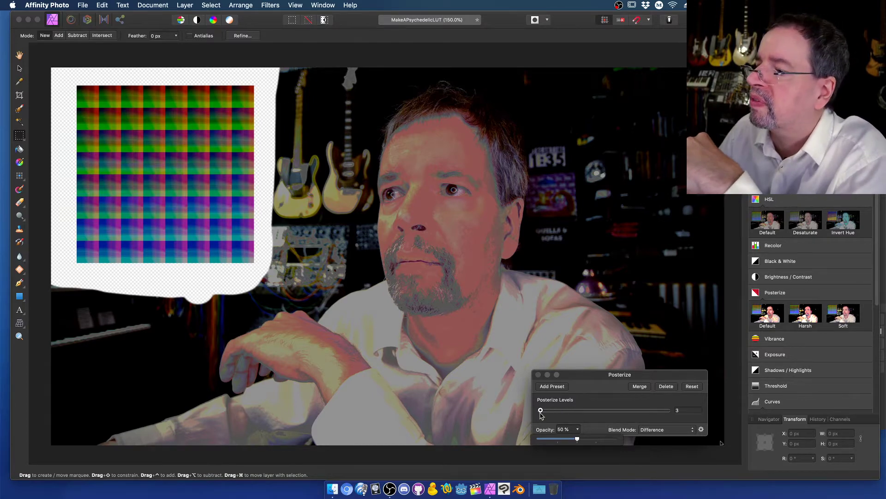
pyautogui.moveTo(541, 410); pyautogui.dragTo(543, 412)
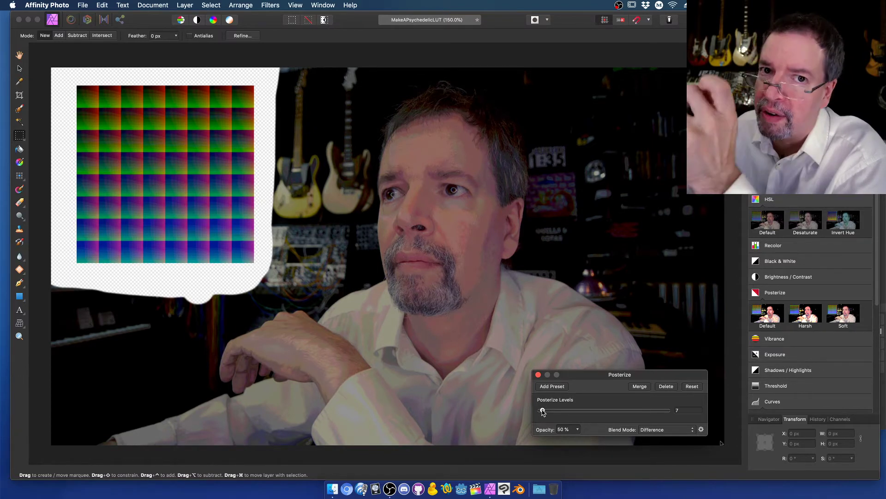
# - Merge the Posterize adjustment into the image, then undo and redo to compare
pyautogui.click(639, 386)
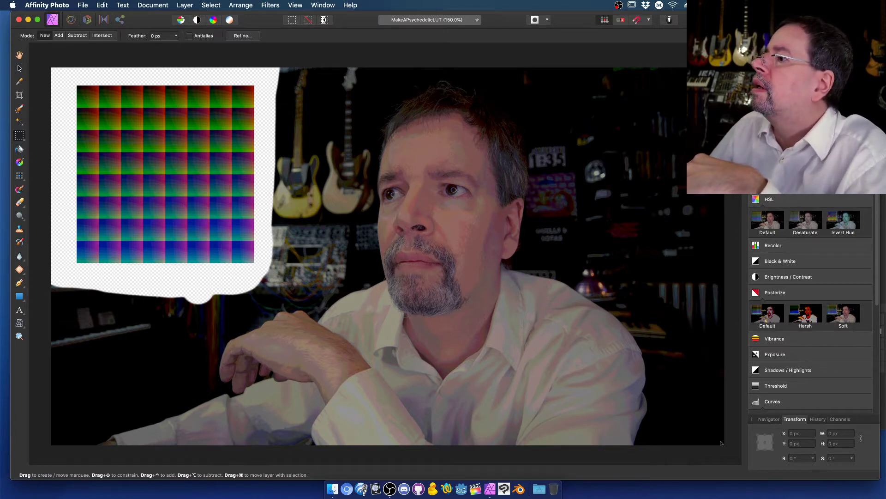
pyautogui.press('F7')
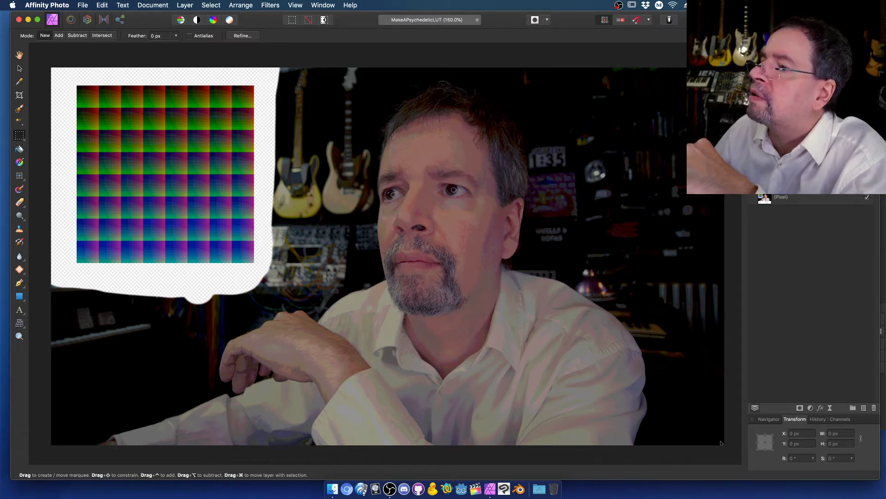
pyautogui.press('super+z')
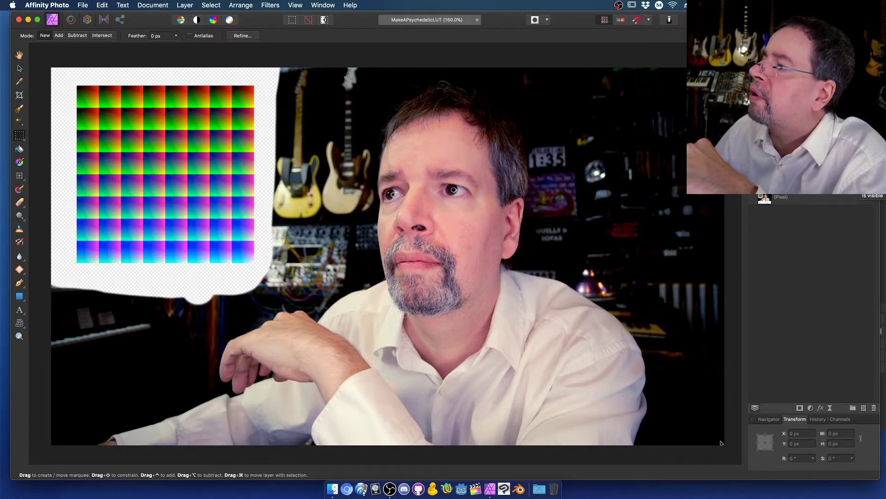
pyautogui.press('super+shift+z')
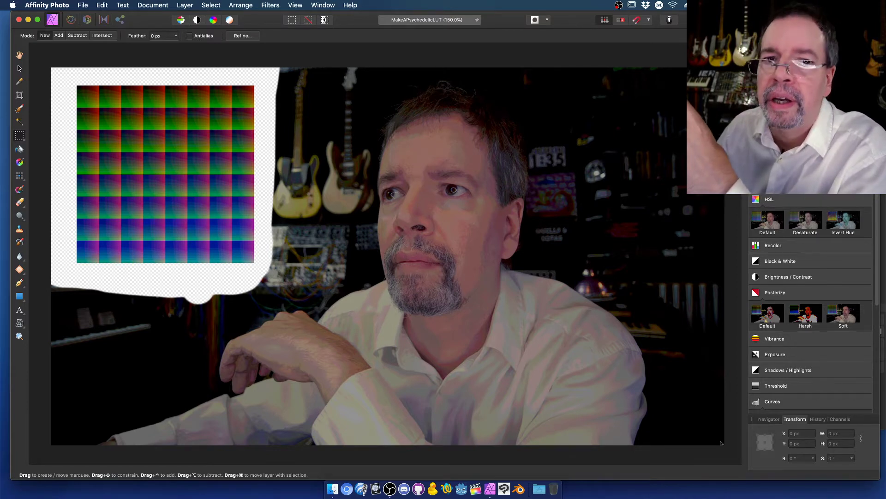
pyautogui.click(781, 200)
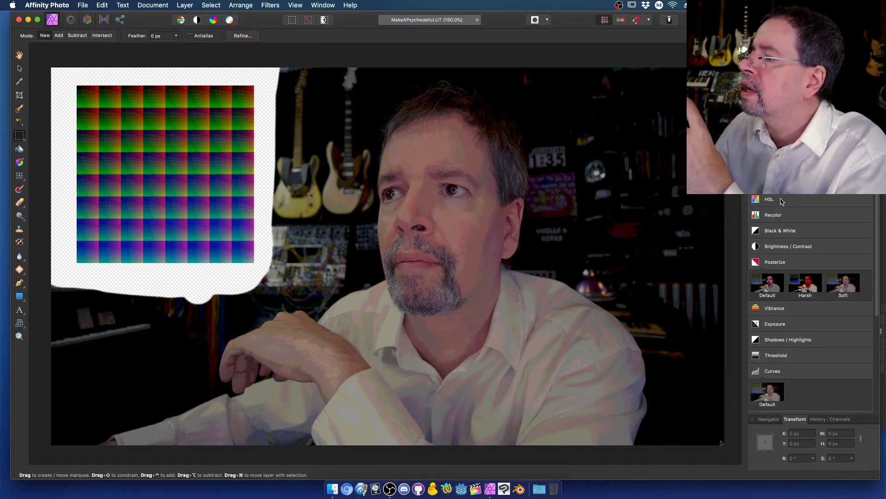
# - Add an HSL adjustment with a -22.5° hue shift and 22.5% saturation shift
pyautogui.click(781, 201)
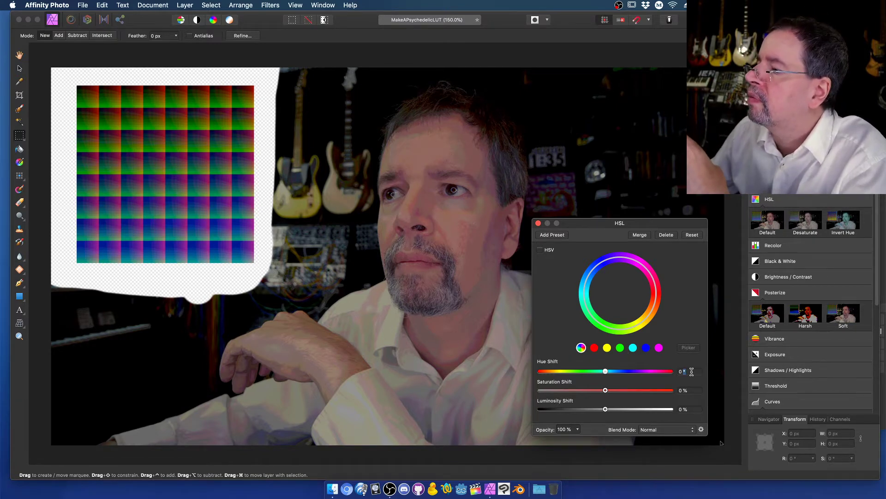
pyautogui.click(692, 372)
pyautogui.press('BackSpace')
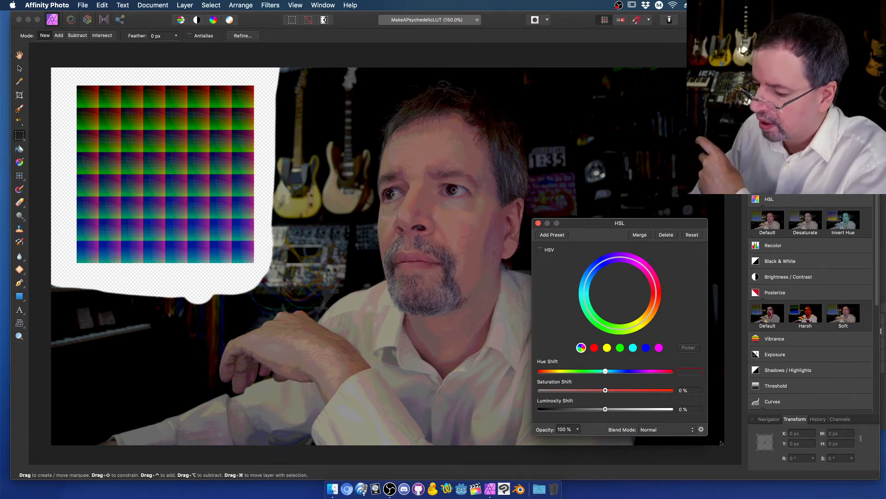
pyautogui.write('-22')
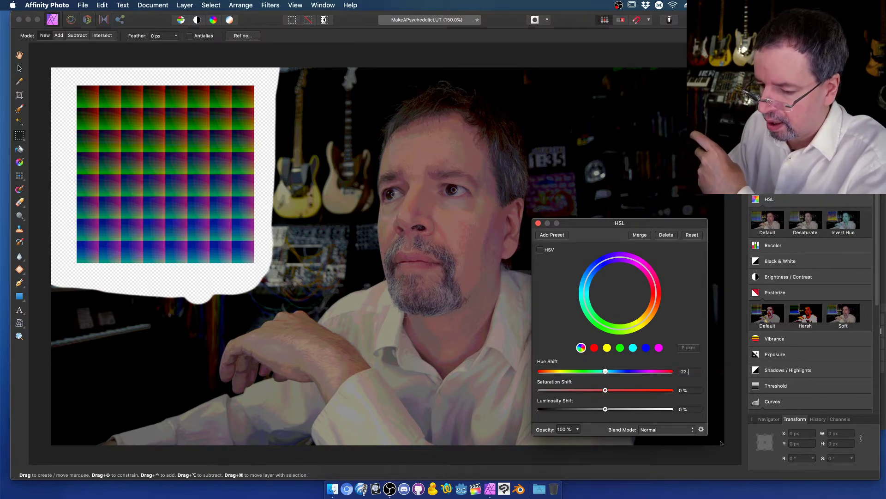
pyautogui.write('.5')
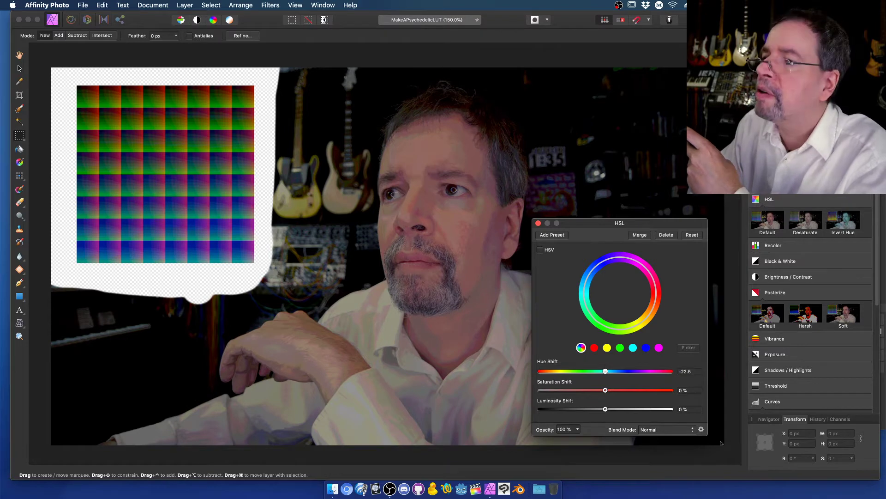
pyautogui.press('Tab')
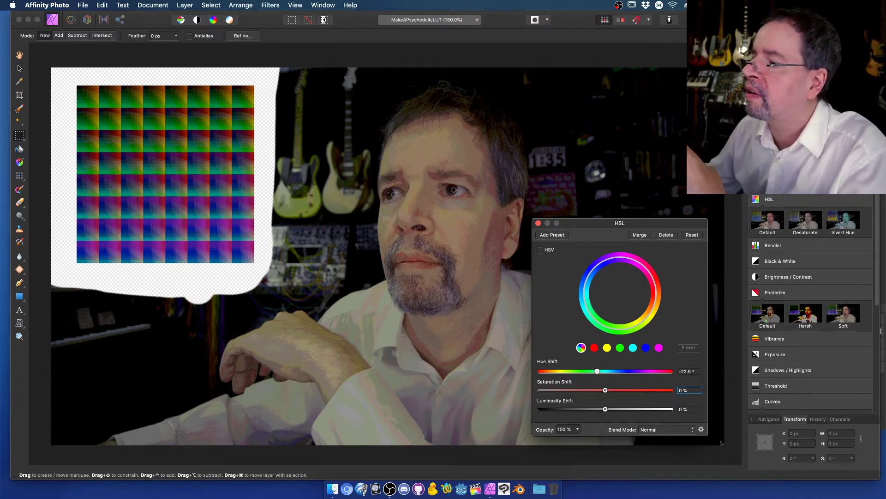
pyautogui.click(691, 389)
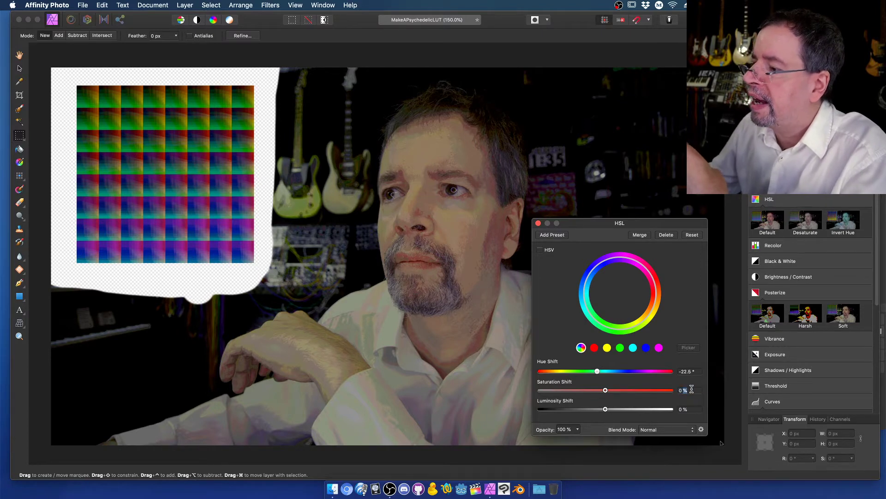
pyautogui.press('BackSpace')
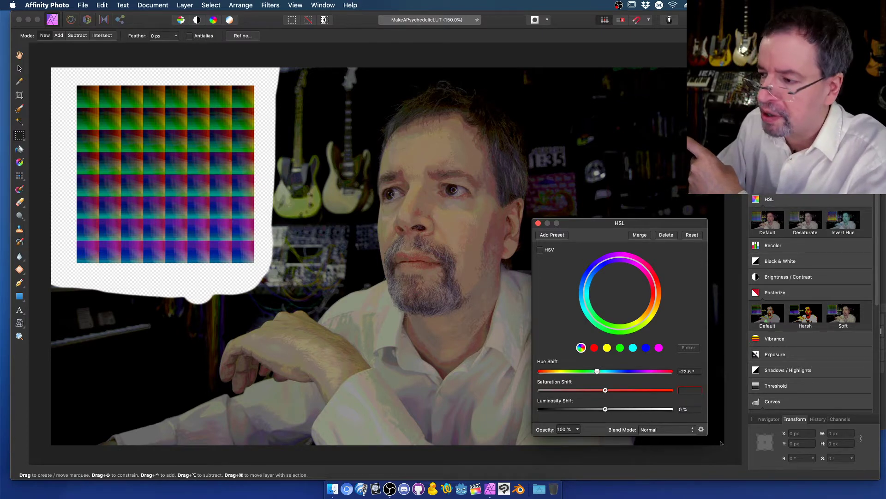
pyautogui.write('22')
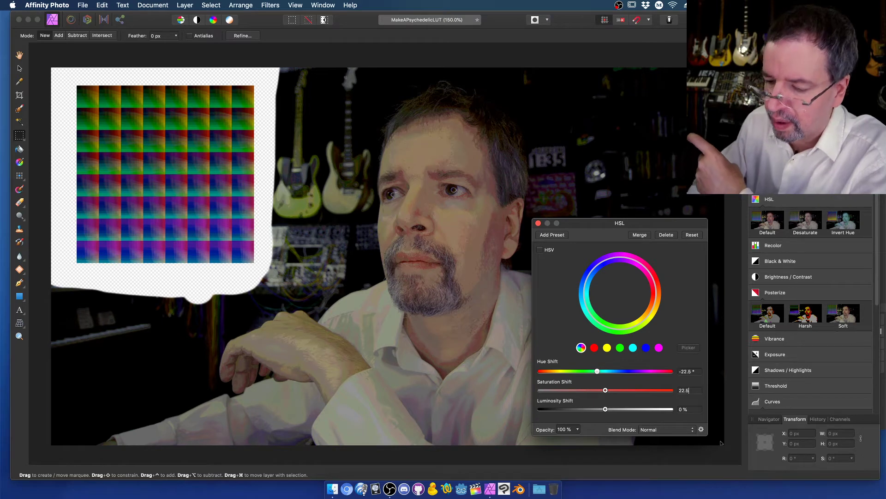
pyautogui.write('.5')
pyautogui.press('Tab')
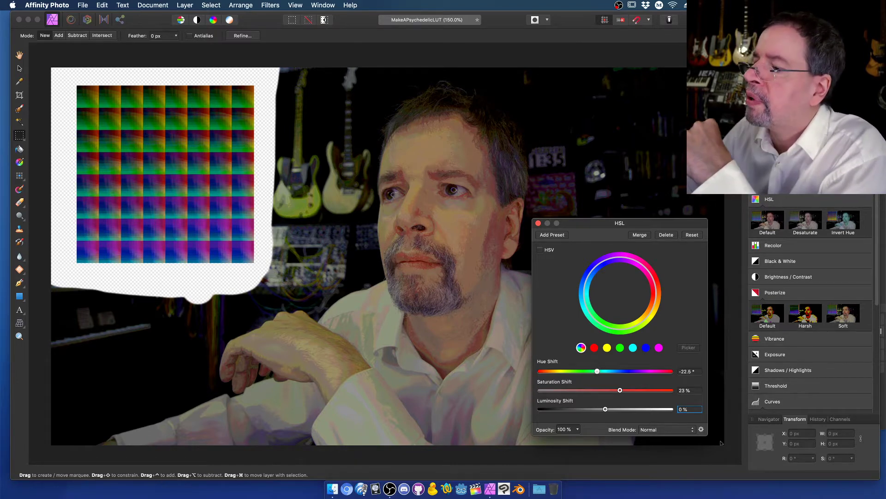
pyautogui.click(653, 430)
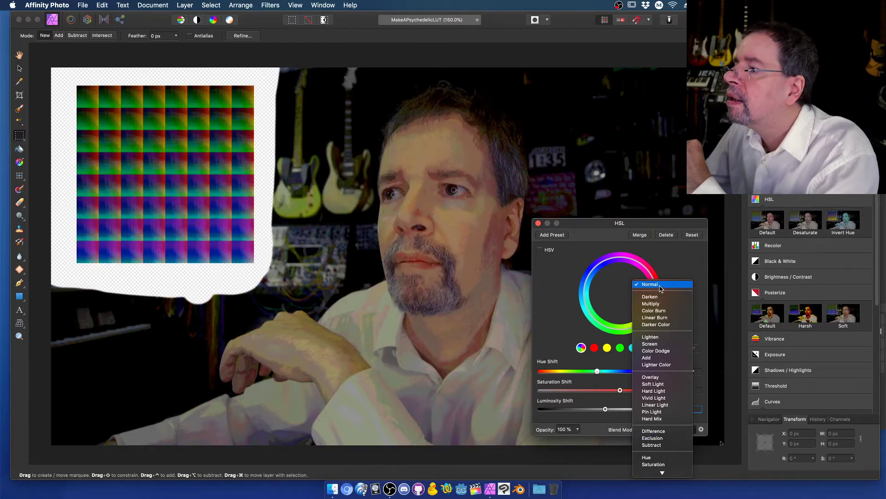
# - Merge the HSL adjustment in Normal blend mode, then add a new HSL adjustment
pyautogui.click(667, 285)
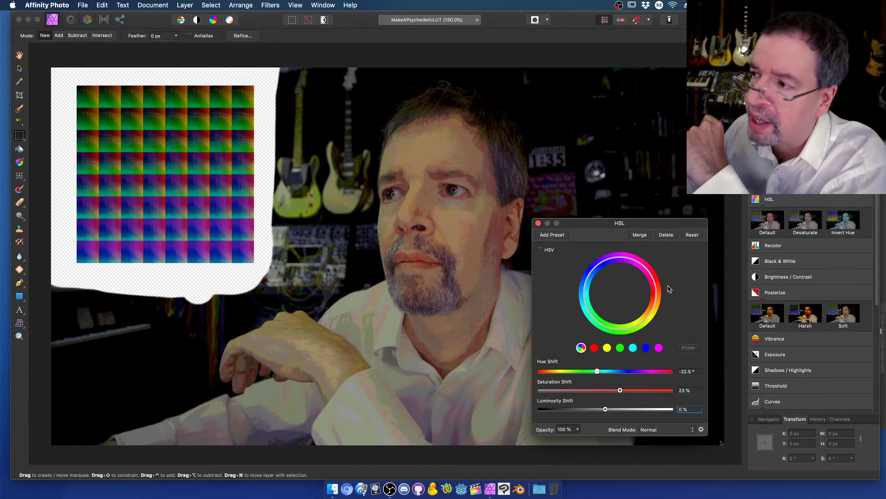
pyautogui.click(640, 235)
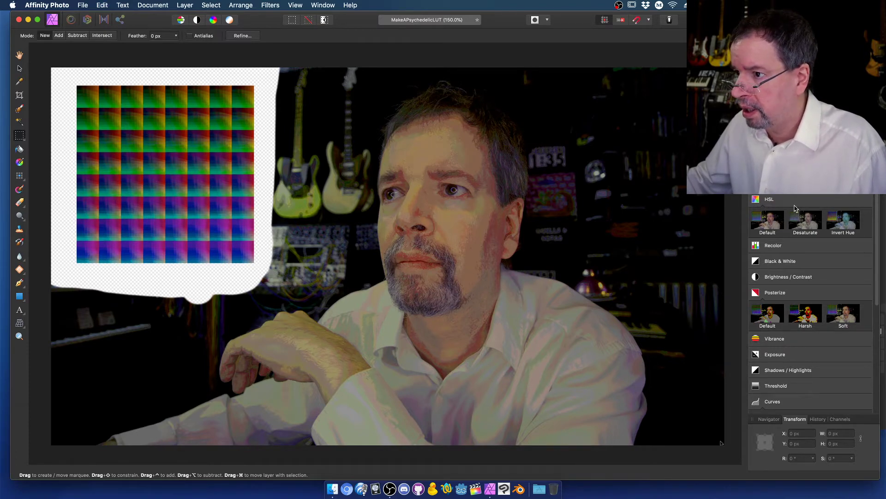
pyautogui.scroll(-2, 792, 202)
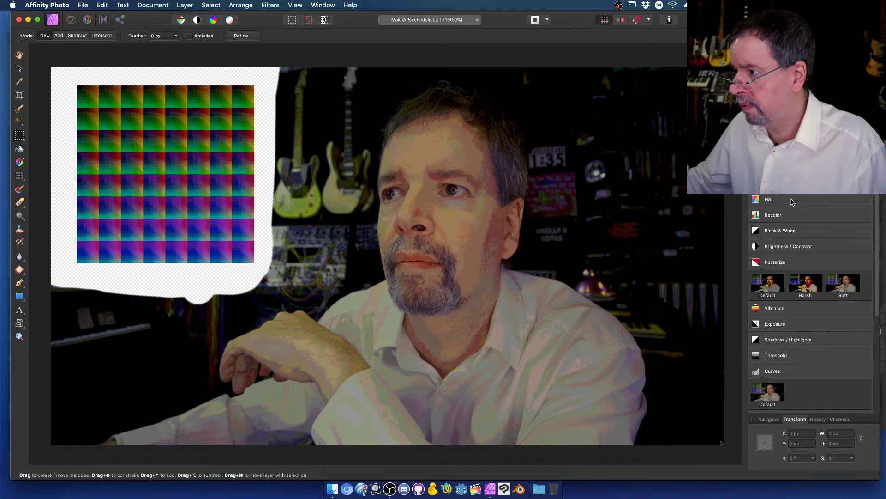
pyautogui.click(792, 202)
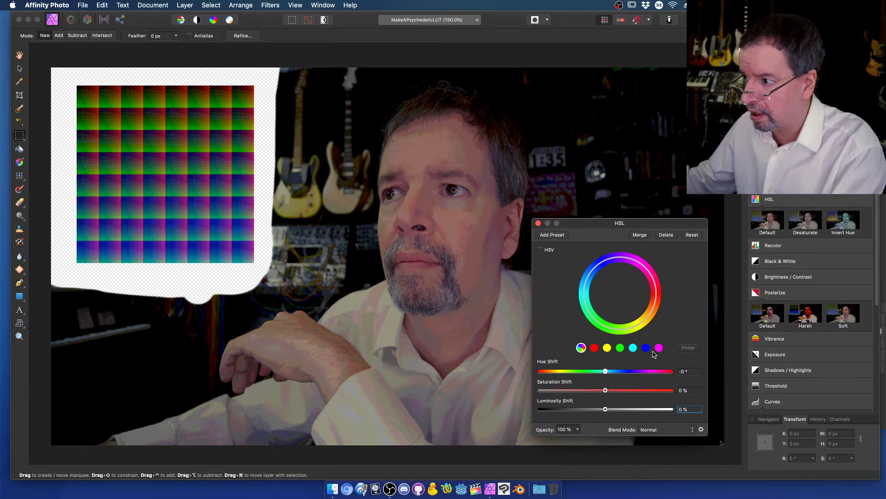
# - Enter a -22.5° hue shift and 22% saturation shift in the new HSL adjustment
pyautogui.click(692, 370)
pyautogui.write('-')
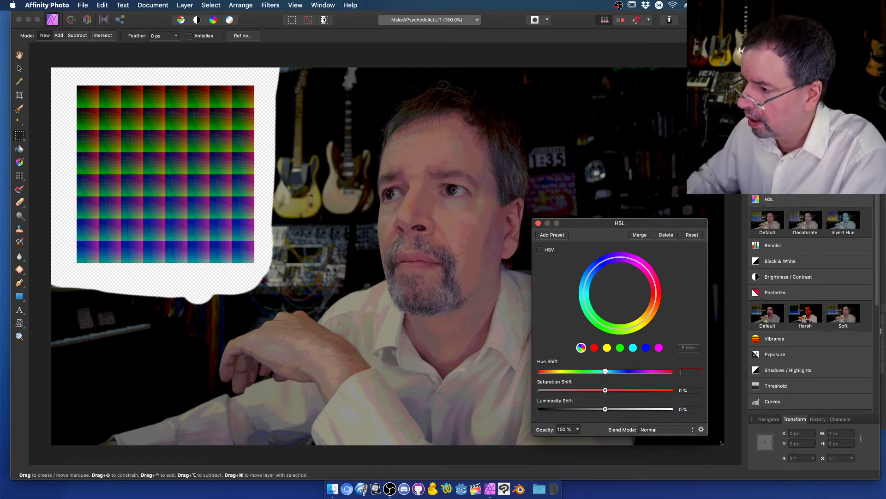
pyautogui.write('22.5')
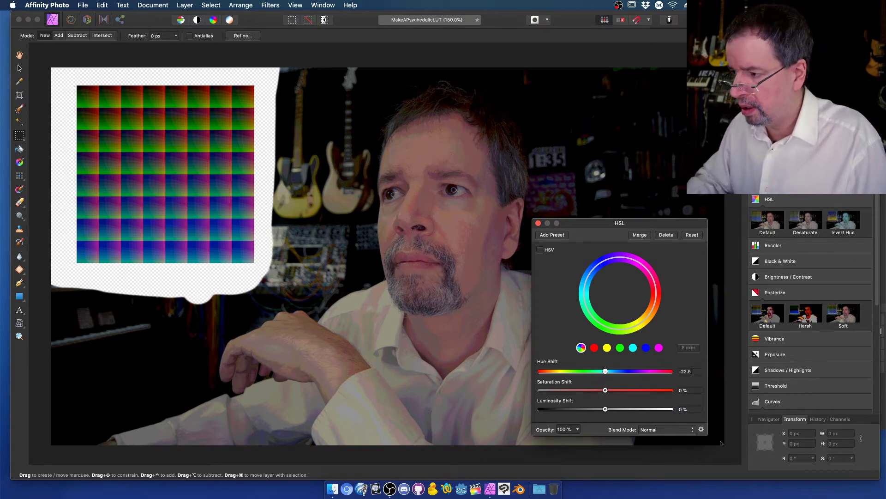
pyautogui.press('Tab')
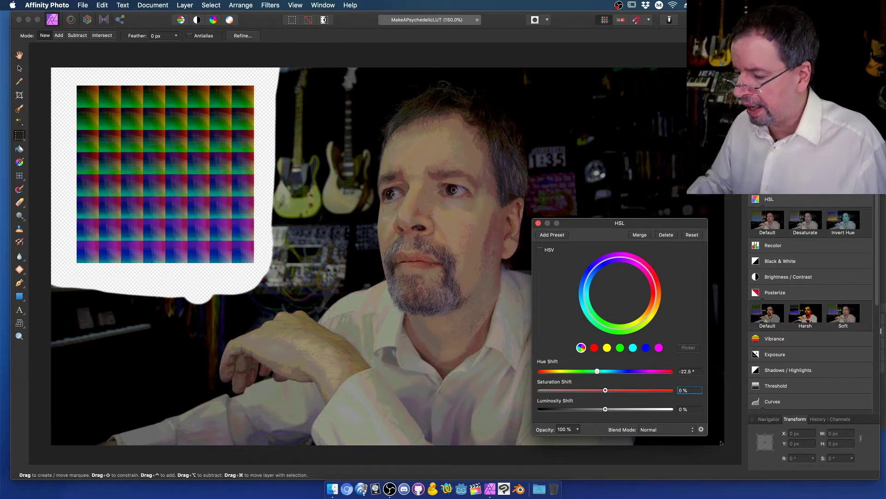
pyautogui.write('22')
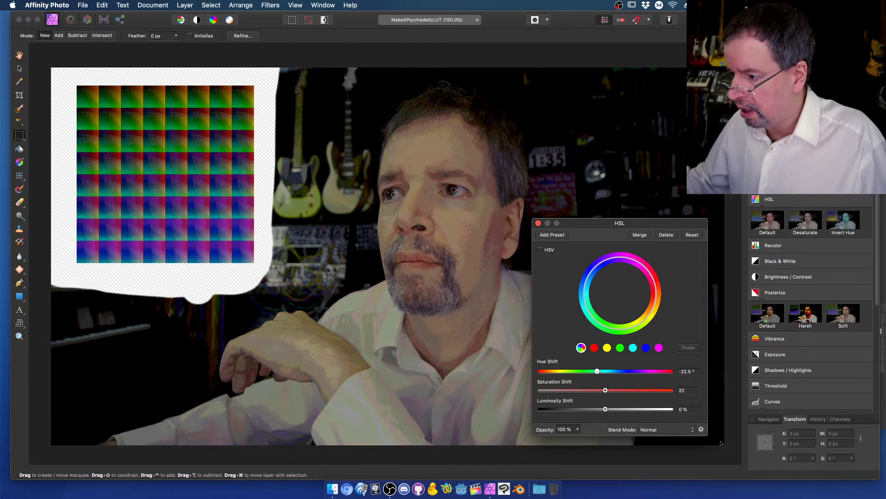
pyautogui.press('Tab')
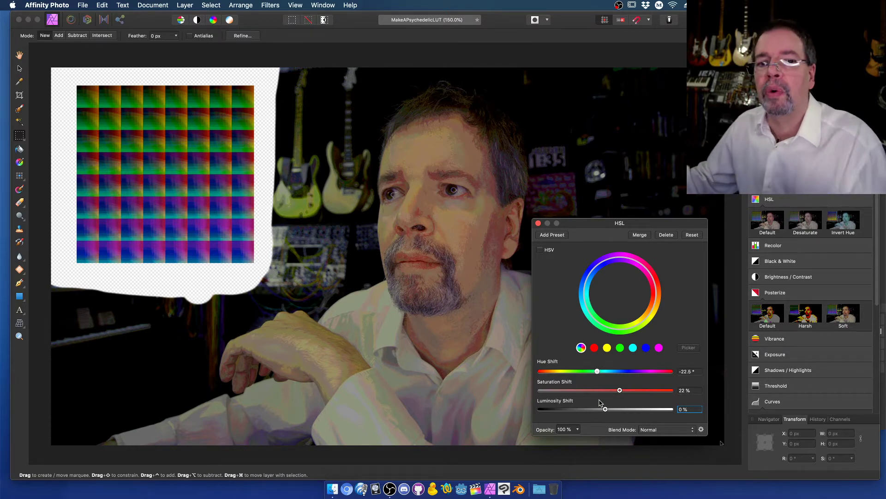
# - Raise the saturation shift to 100% and merge the HSL adjustment into the layer
pyautogui.moveTo(620, 391); pyautogui.dragTo(638, 390)
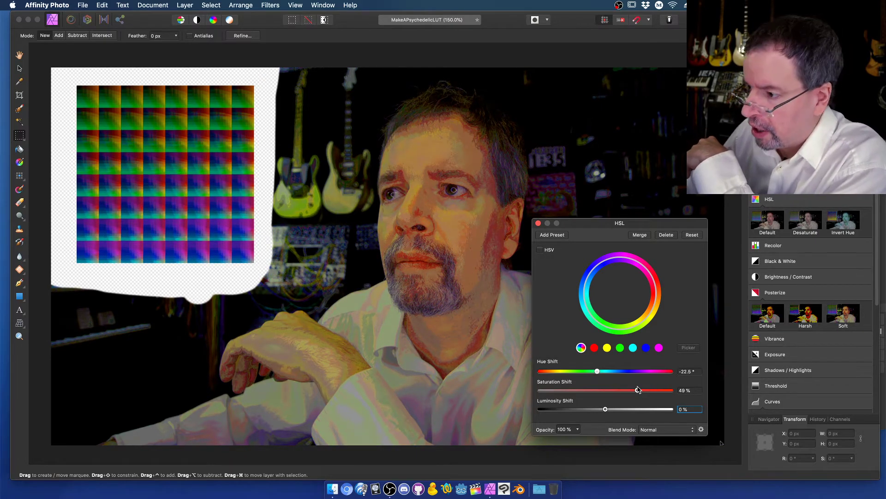
pyautogui.moveTo(637, 390); pyautogui.dragTo(673, 391)
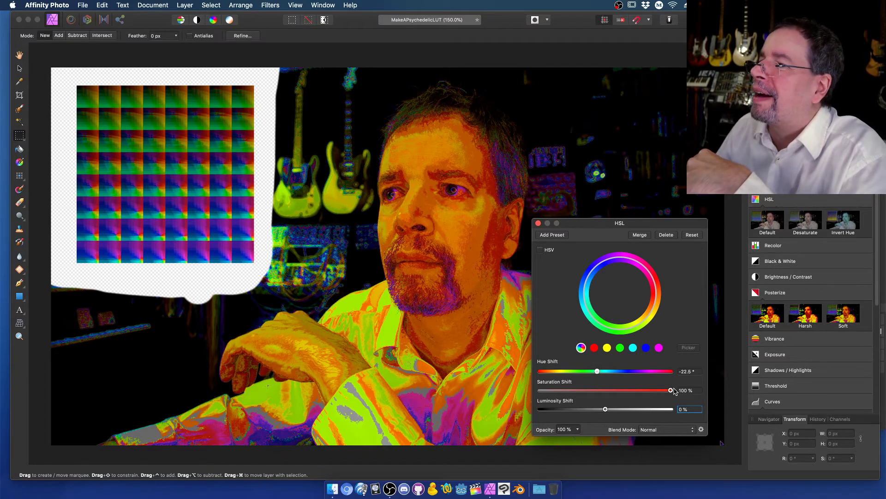
pyautogui.click(643, 234)
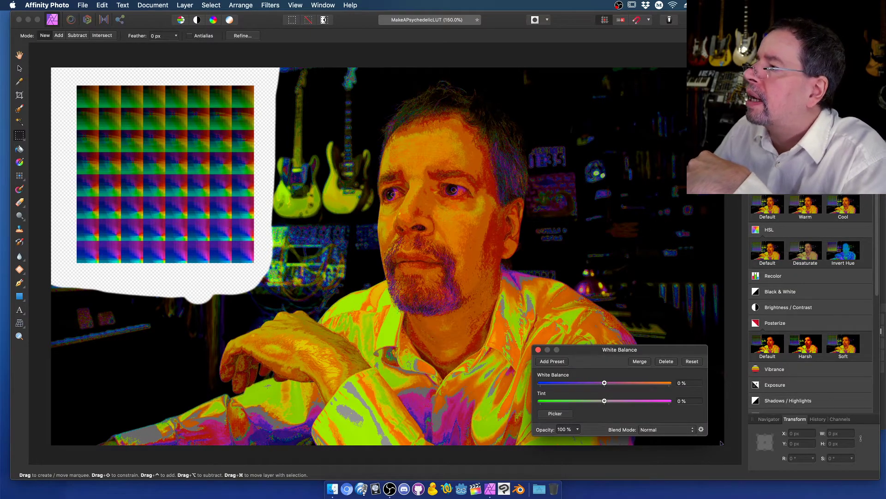
# - Remove the White Balance adjustment, merge in Levels with white level at 81%, and marquee the LUT grid
pyautogui.click(666, 362)
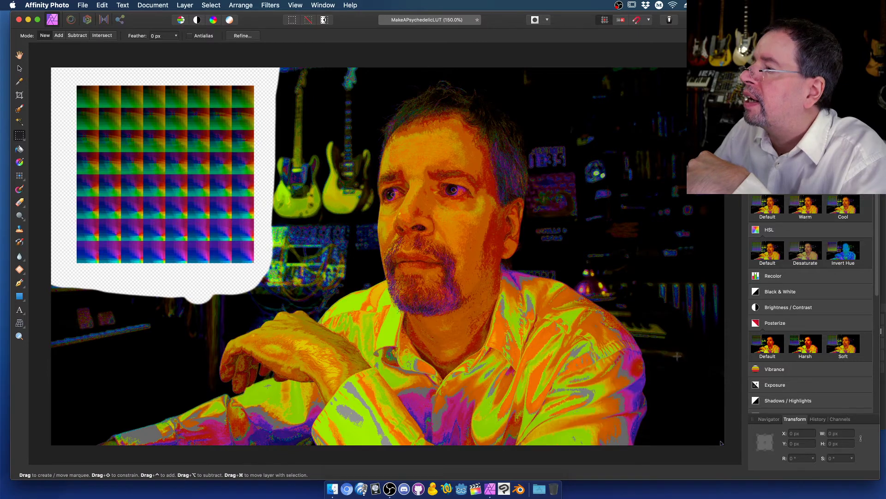
pyautogui.press('super+l')
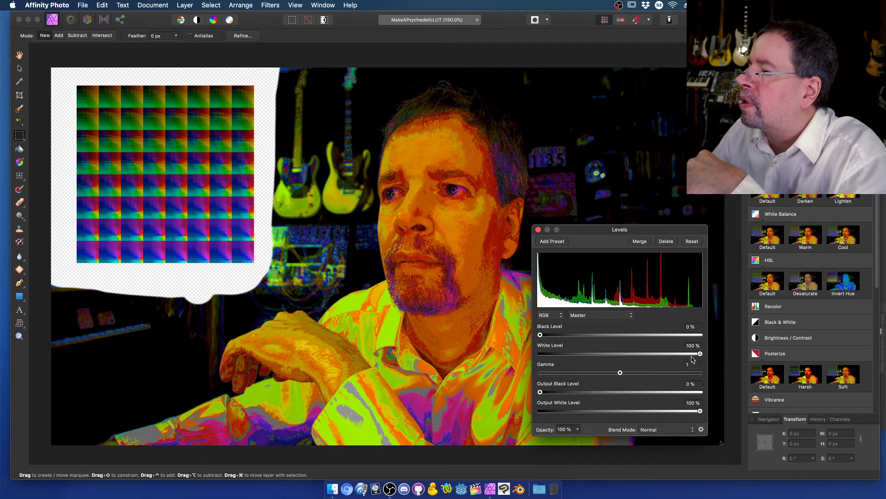
pyautogui.moveTo(700, 354)
pyautogui.mouseDown()
pyautogui.moveTo(640, 354)
pyautogui.moveTo(678, 353)
pyautogui.moveTo(663, 353)
pyautogui.mouseUp()
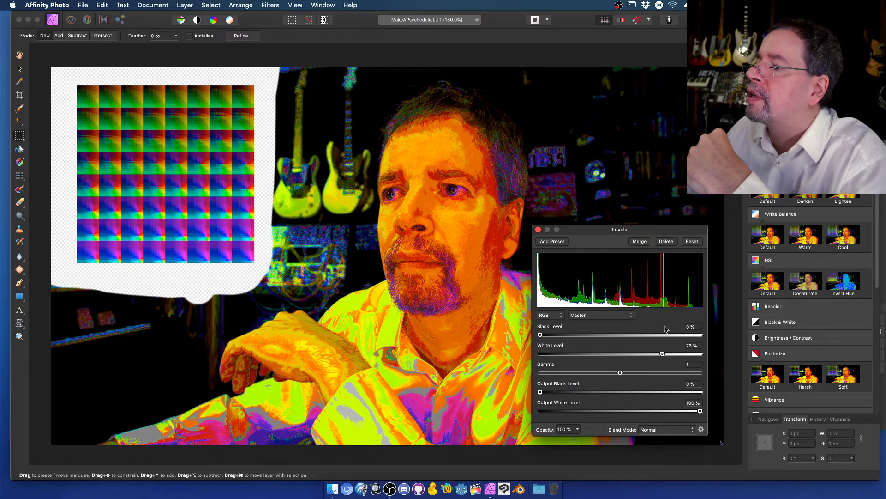
pyautogui.moveTo(664, 353); pyautogui.dragTo(702, 352)
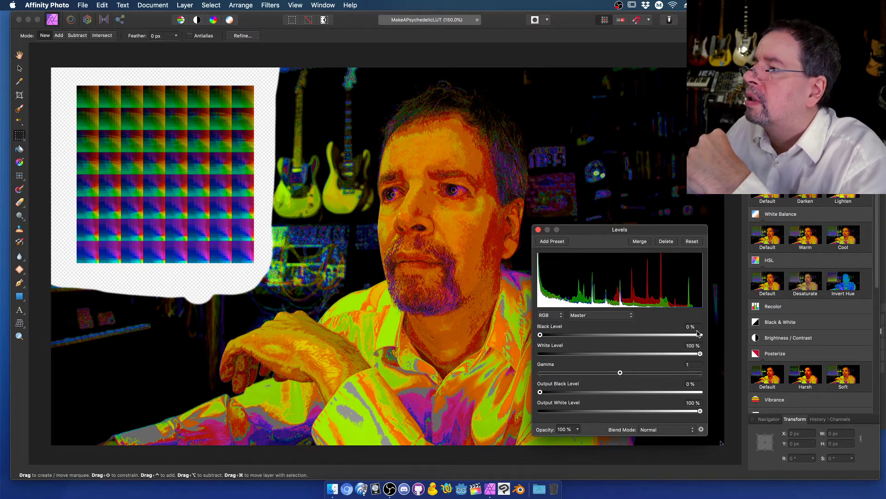
pyautogui.moveTo(700, 354); pyautogui.dragTo(669, 353)
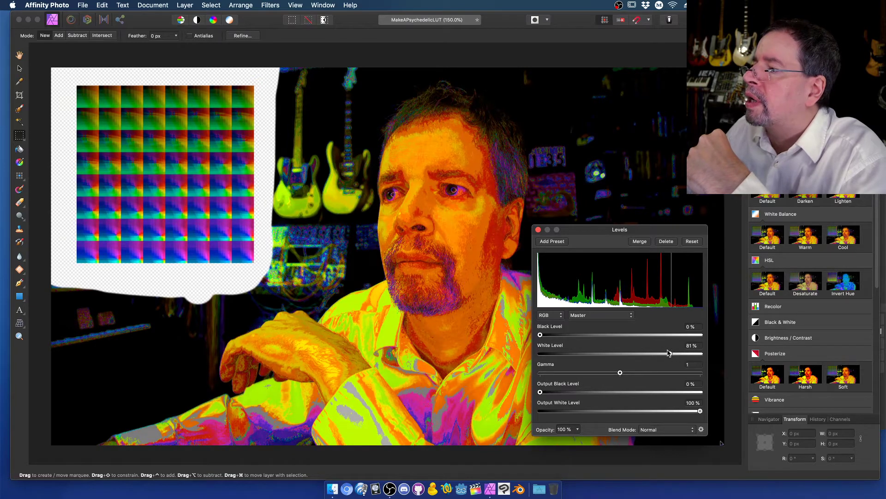
pyautogui.click(643, 240)
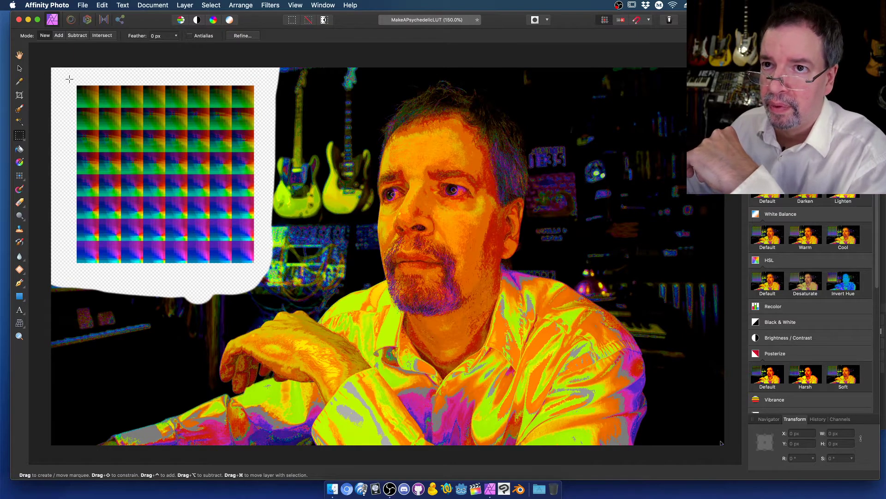
pyautogui.moveTo(69, 79); pyautogui.dragTo(256, 267)
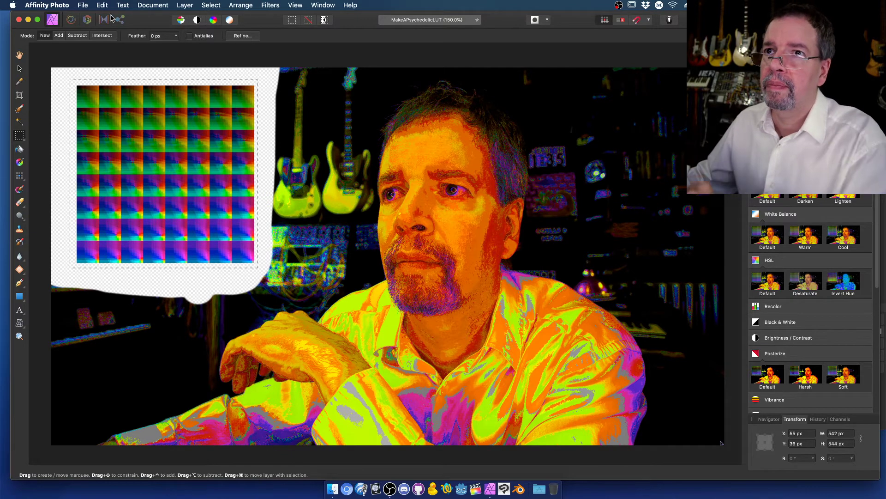
# - Create a new document from the clipboard and export it as Test.png on the Desktop, replacing the old file
pyautogui.click(84, 6)
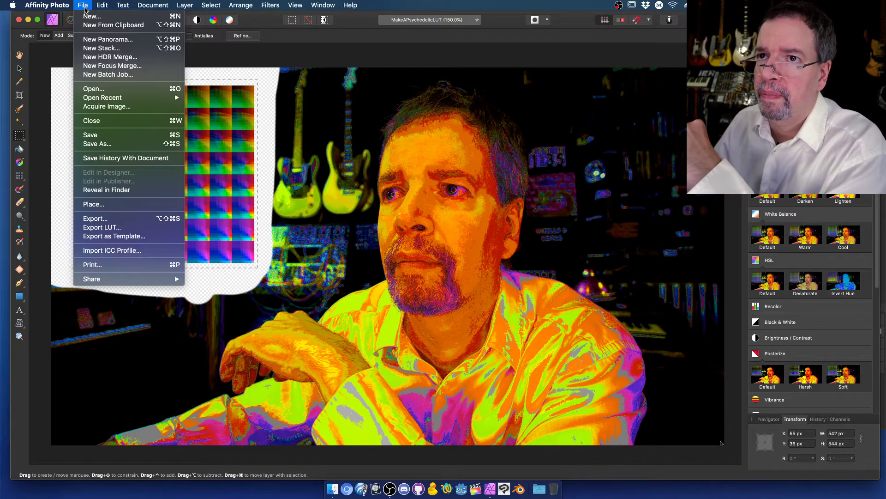
pyautogui.click(85, 25)
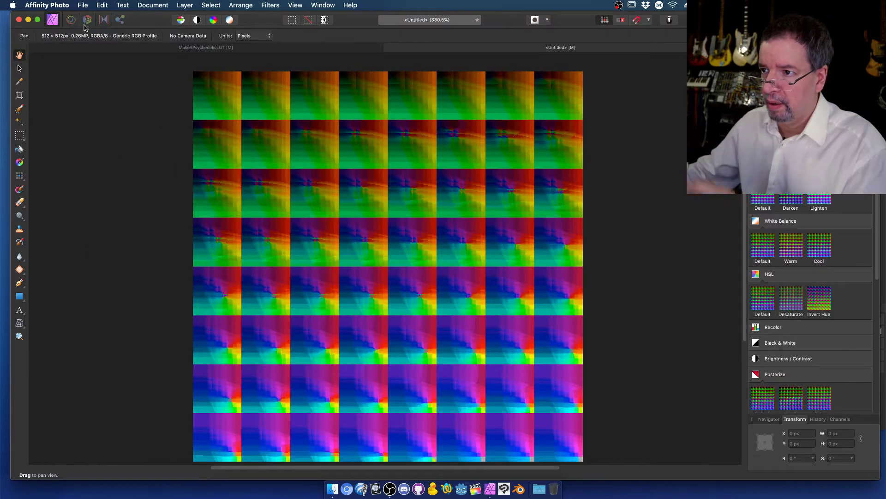
pyautogui.click(84, 5)
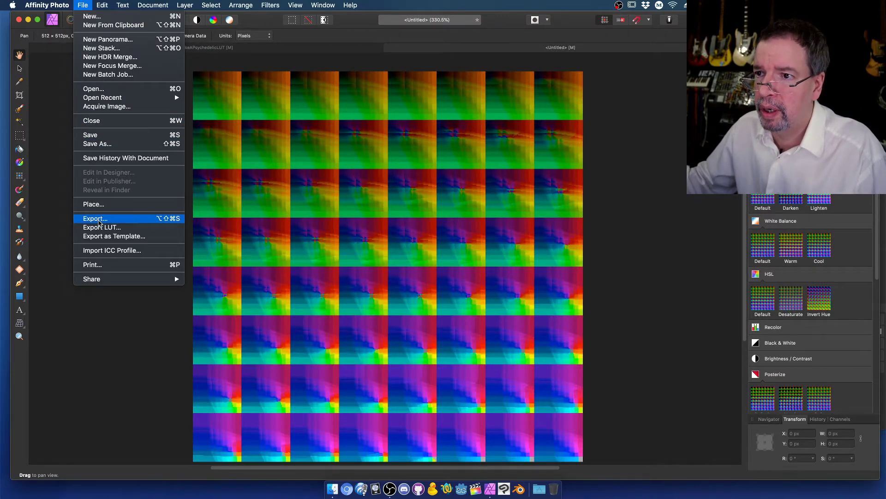
pyautogui.click(98, 219)
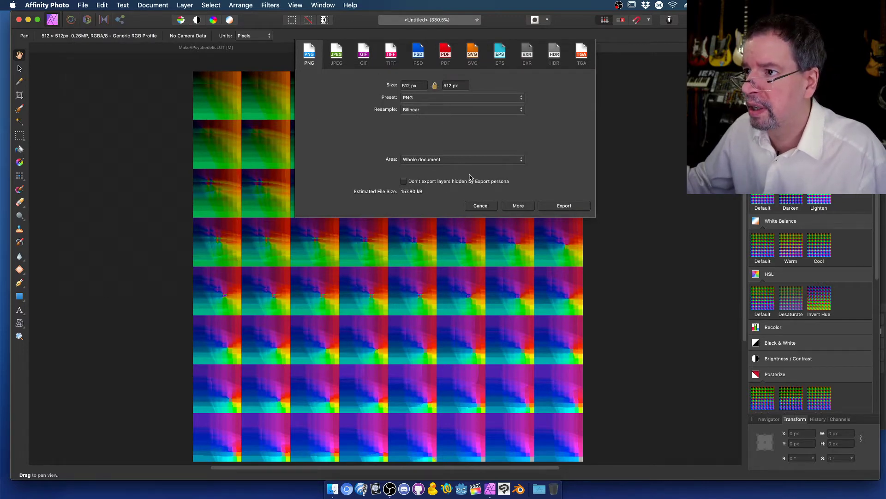
pyautogui.click(564, 206)
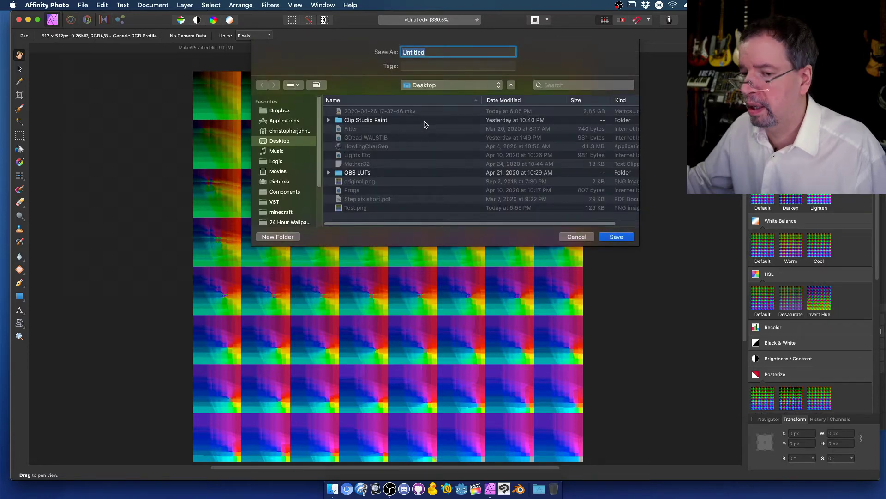
pyautogui.write('Test')
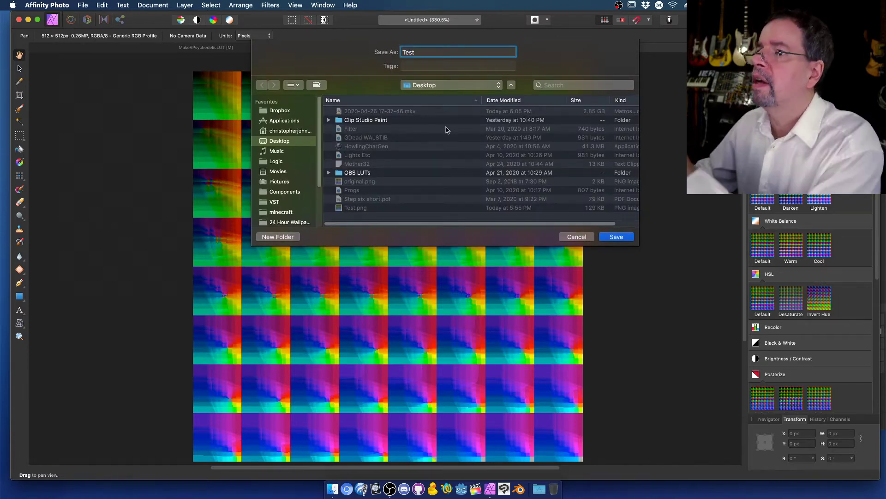
pyautogui.click(614, 237)
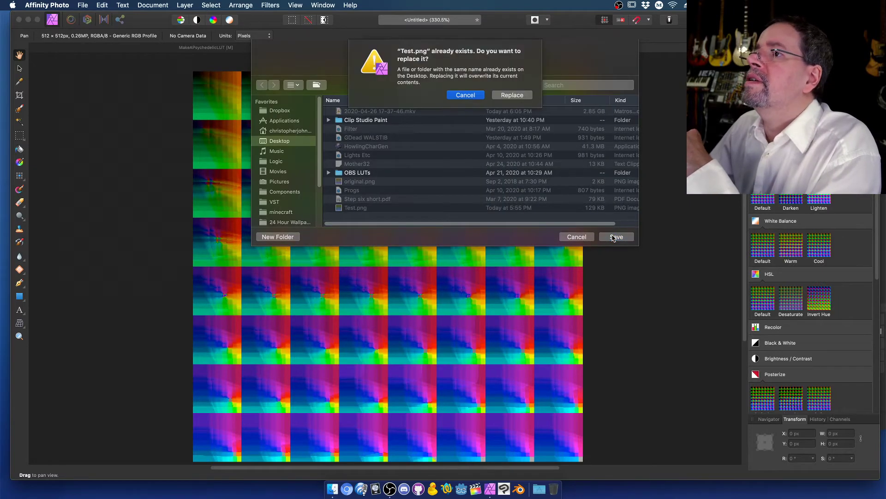
pyautogui.click(508, 95)
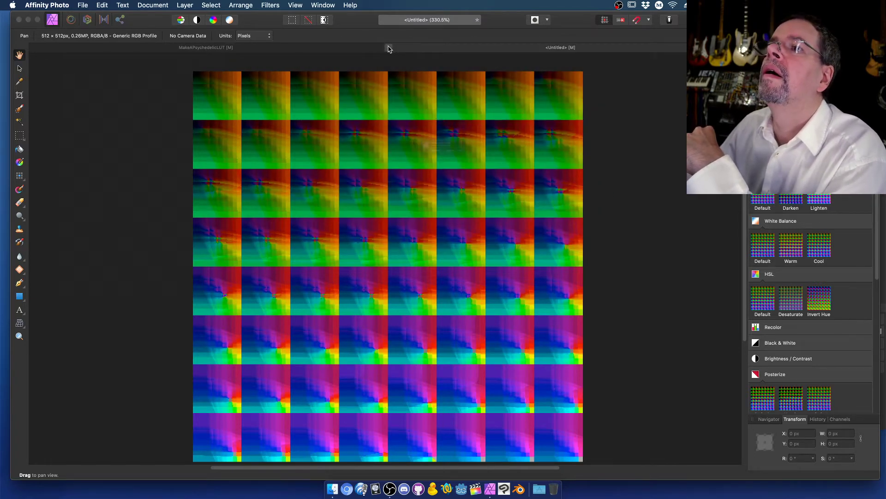
# - Close the untitled LUT document without saving and delete the psychedelic layer
pyautogui.click(388, 47)
pyautogui.click(406, 168)
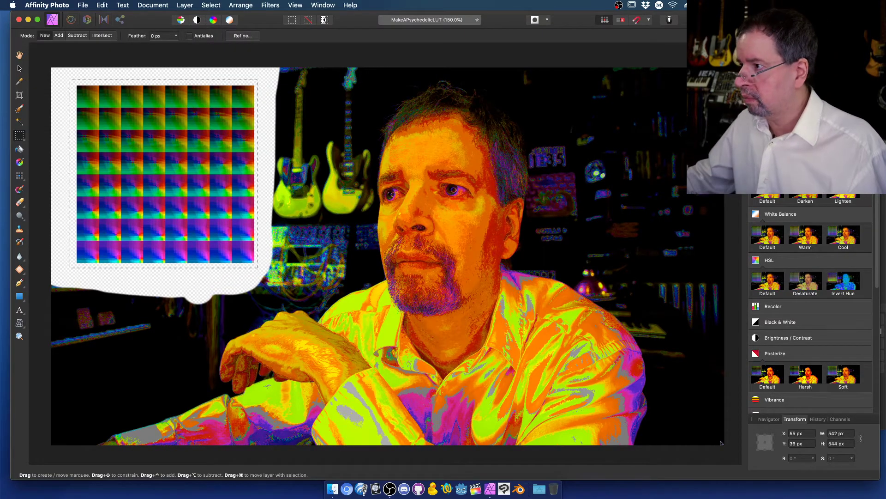
pyautogui.click(785, 48)
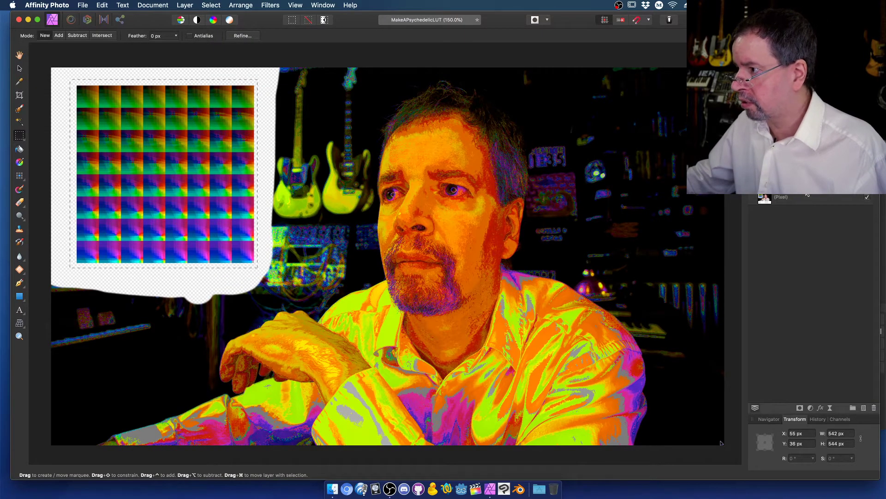
pyautogui.rightClick(785, 190)
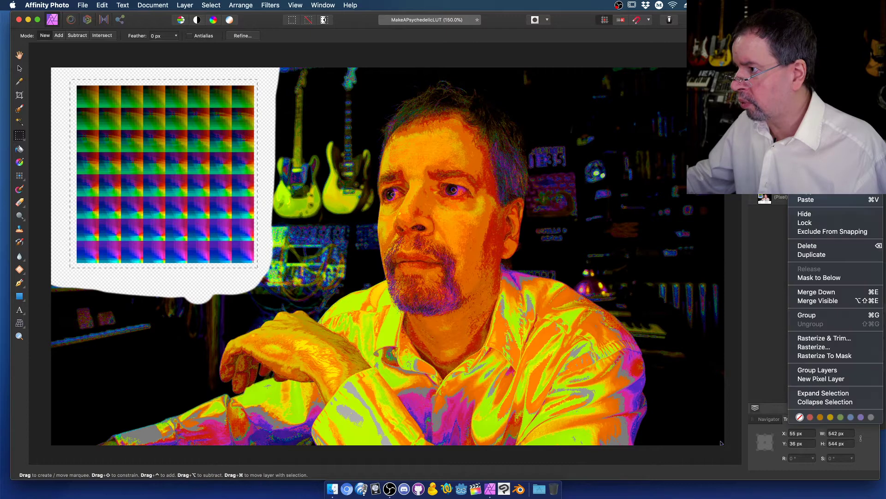
pyautogui.click(817, 247)
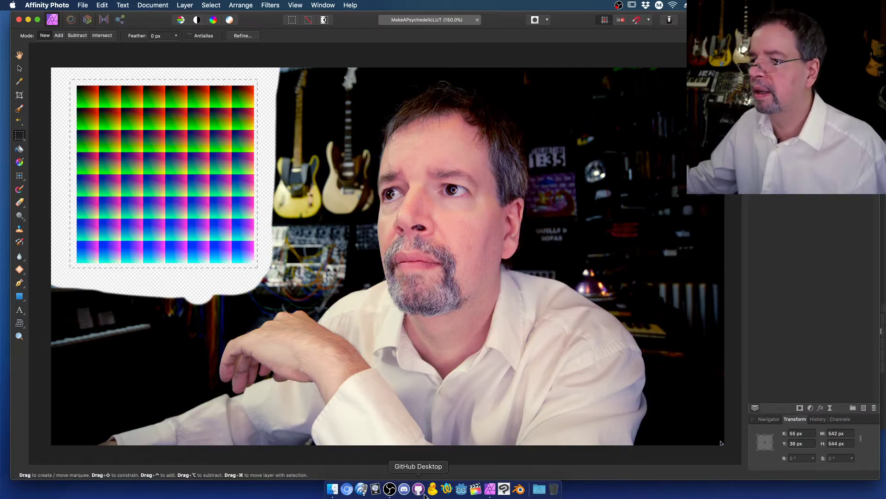
pyautogui.click(390, 490)
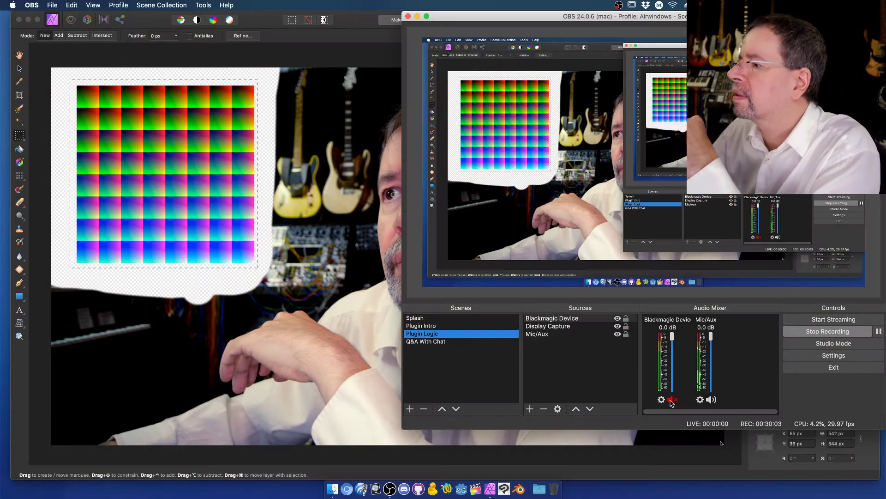
pyautogui.click(621, 466)
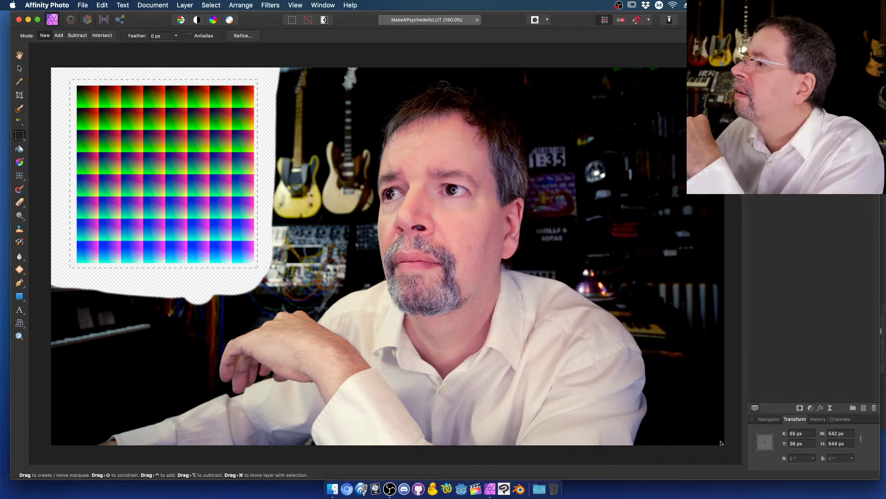
# - Duplicate the photo layer and deselect the area around the LUT grid
pyautogui.rightClick(807, 238)
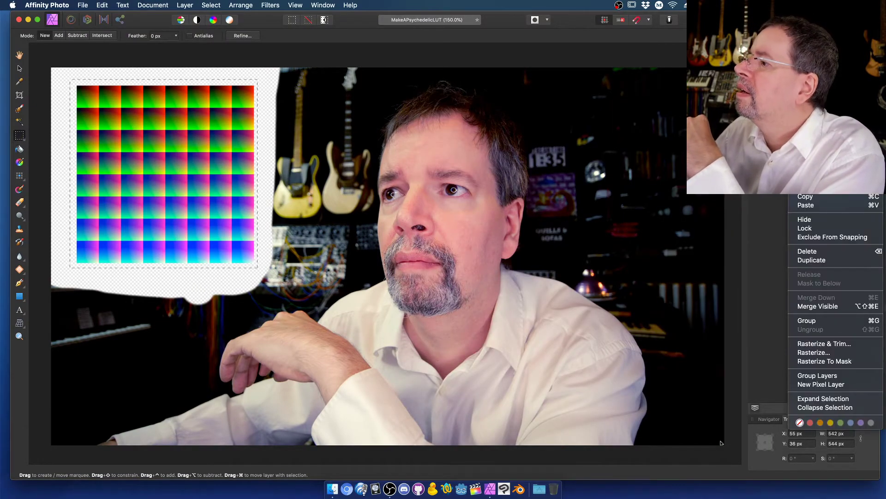
pyautogui.click(813, 260)
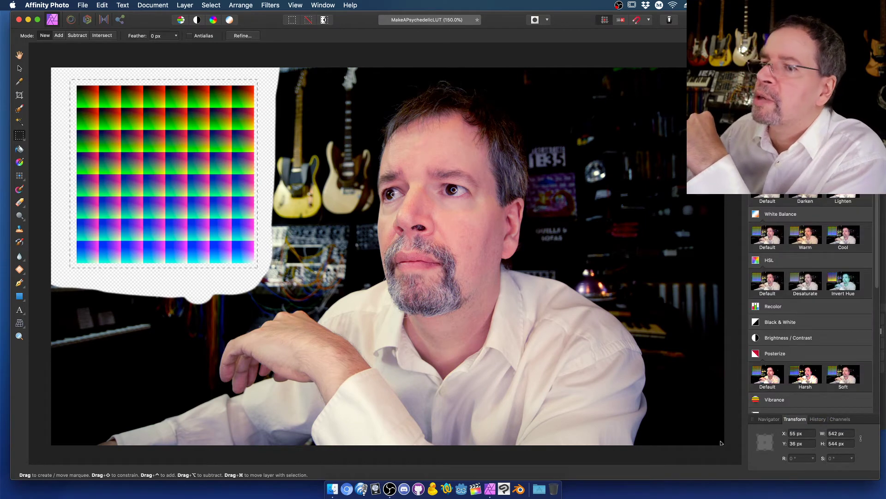
pyautogui.press('super+d')
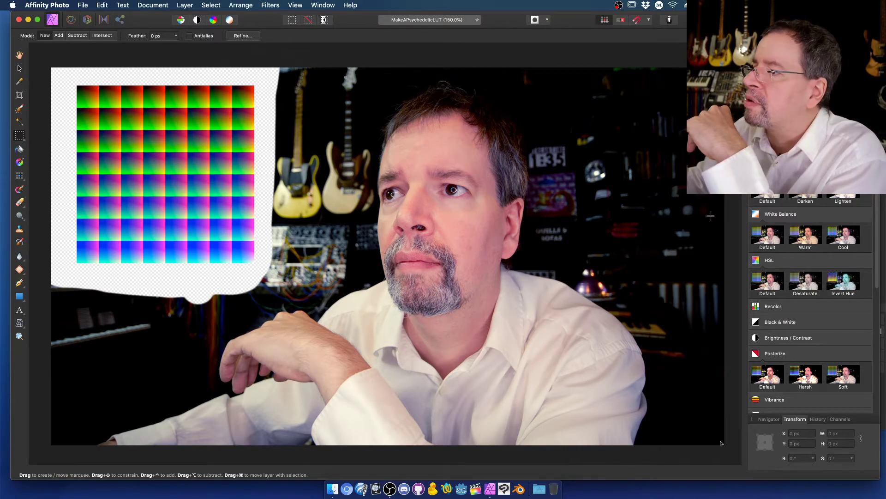
# - Collapse the HSL and Posterize preset thumbnails and add a Posterize adjustment
pyautogui.scroll(-2, 779, 295)
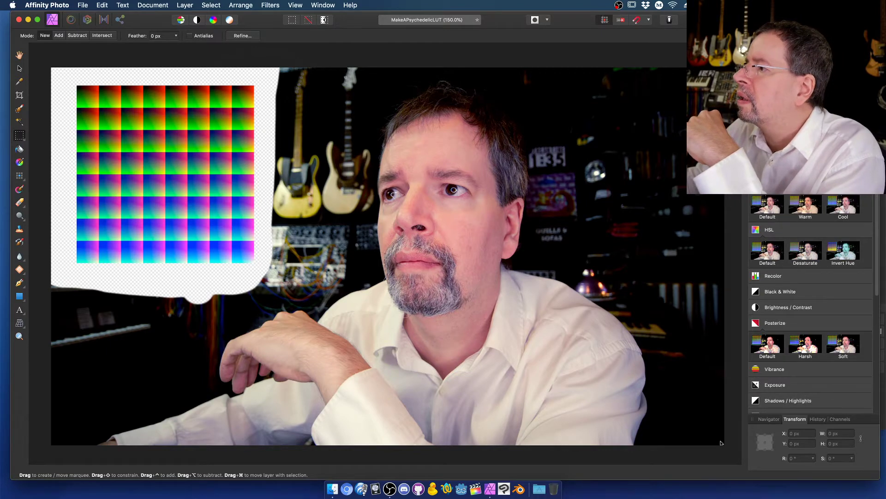
pyautogui.click(778, 231)
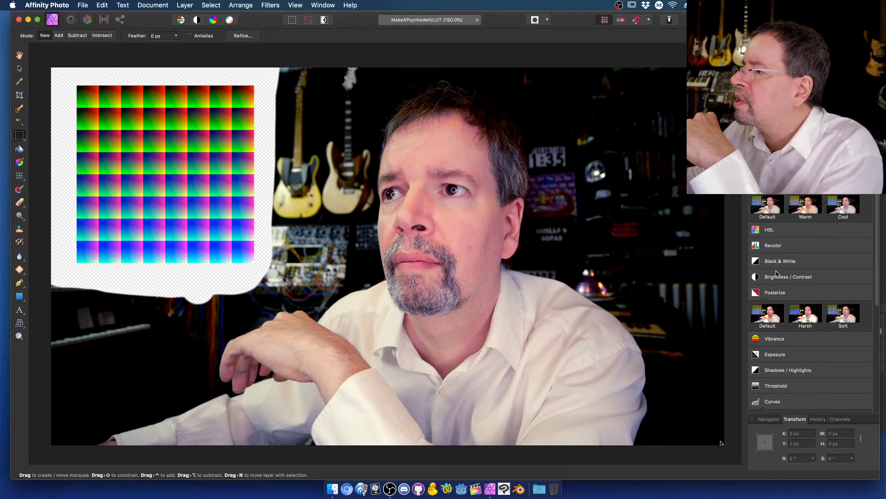
pyautogui.click(783, 294)
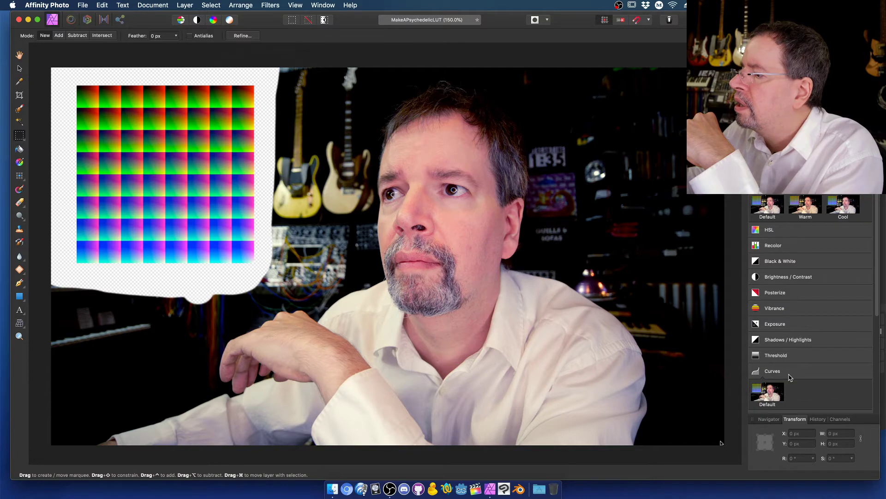
pyautogui.click(781, 294)
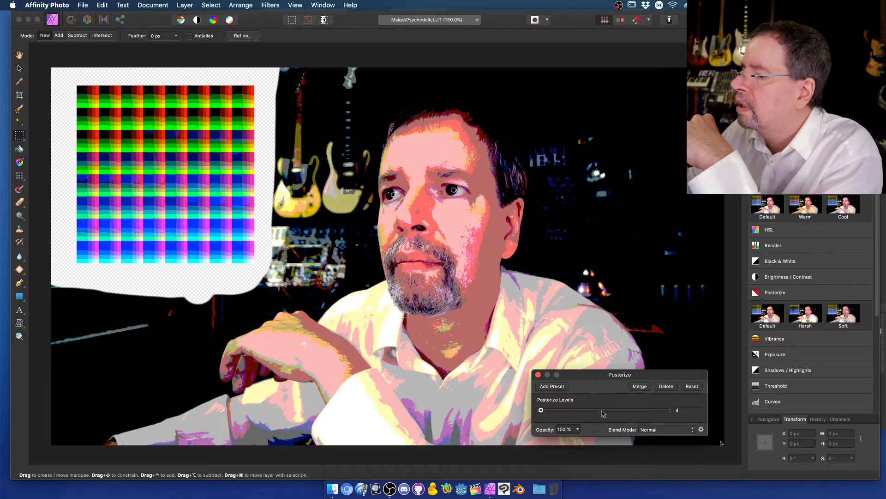
# - Set Posterize to 5 levels, blend mode Difference at 50% opacity, and merge it
pyautogui.moveTo(541, 410); pyautogui.dragTo(541, 410)
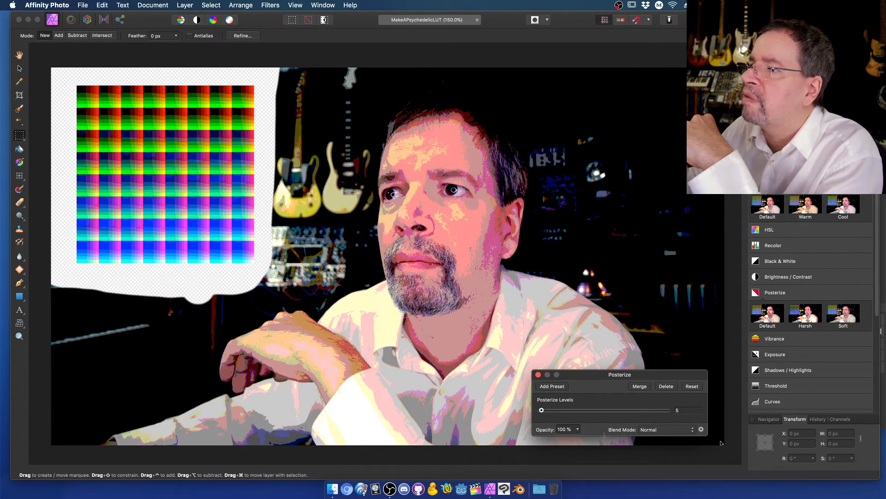
pyautogui.click(646, 431)
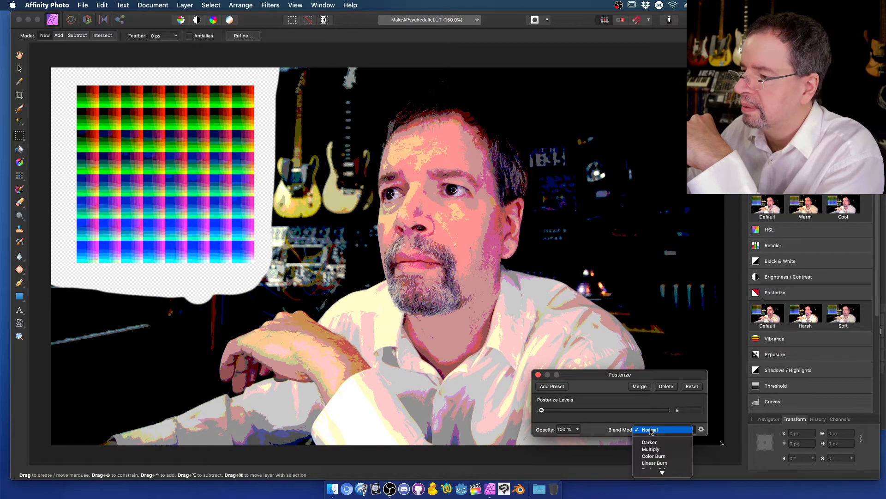
pyautogui.scroll(-5, 651, 430)
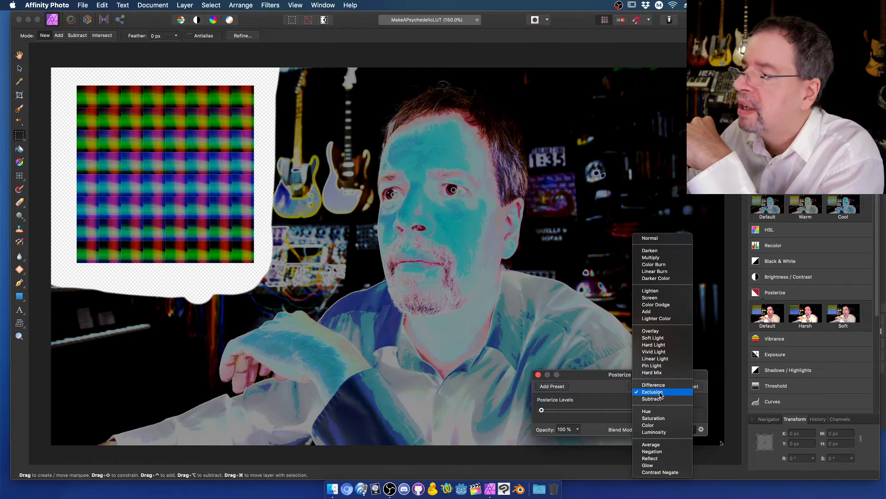
pyautogui.click(654, 385)
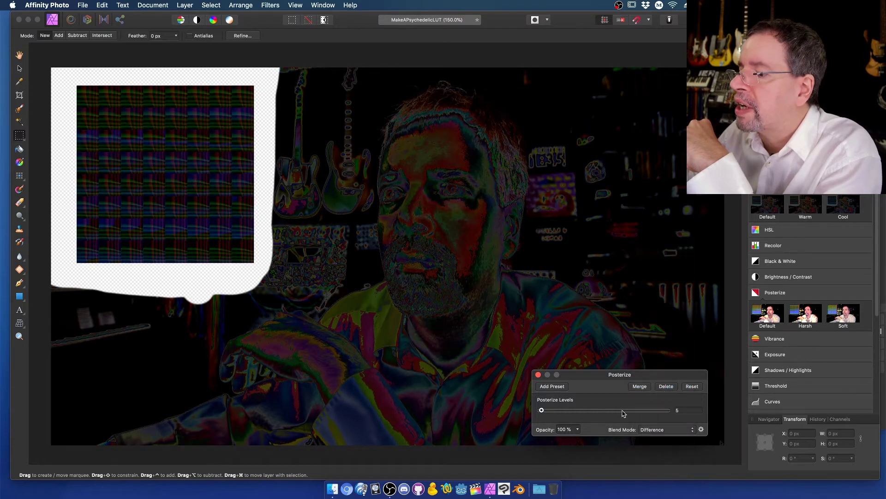
pyautogui.click(577, 430)
pyautogui.click(539, 442)
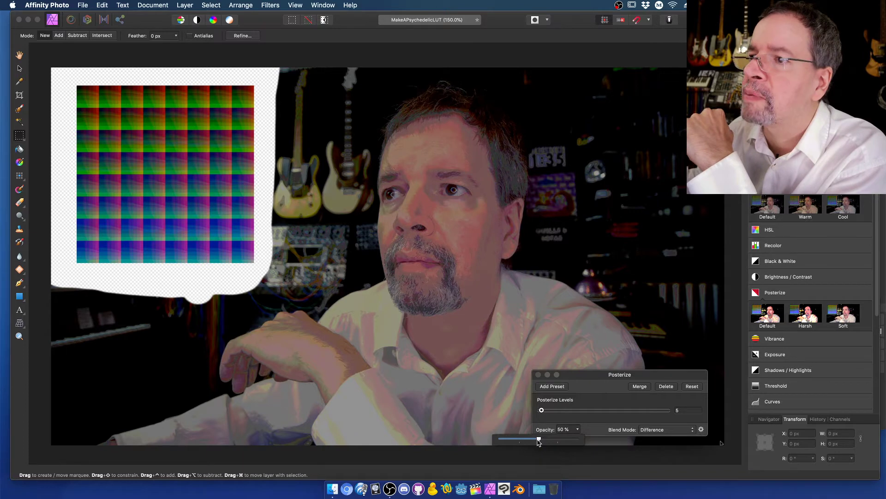
pyautogui.click(640, 386)
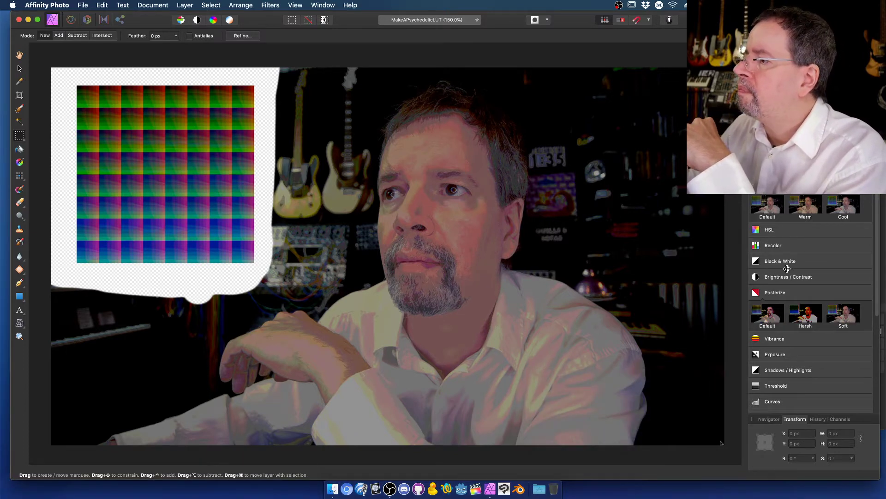
pyautogui.click(781, 233)
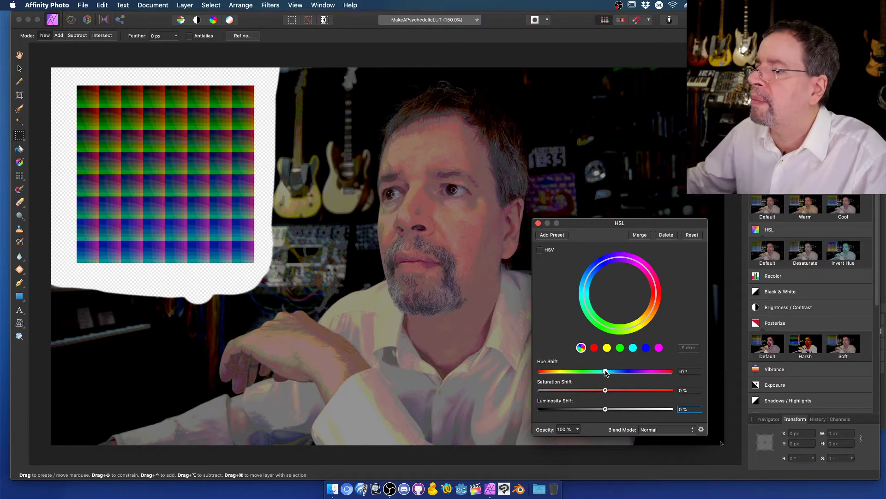
# - Give the HSL adjustment a -30° hue shift and 30% saturation shift, then merge it
pyautogui.moveTo(606, 372); pyautogui.dragTo(595, 371)
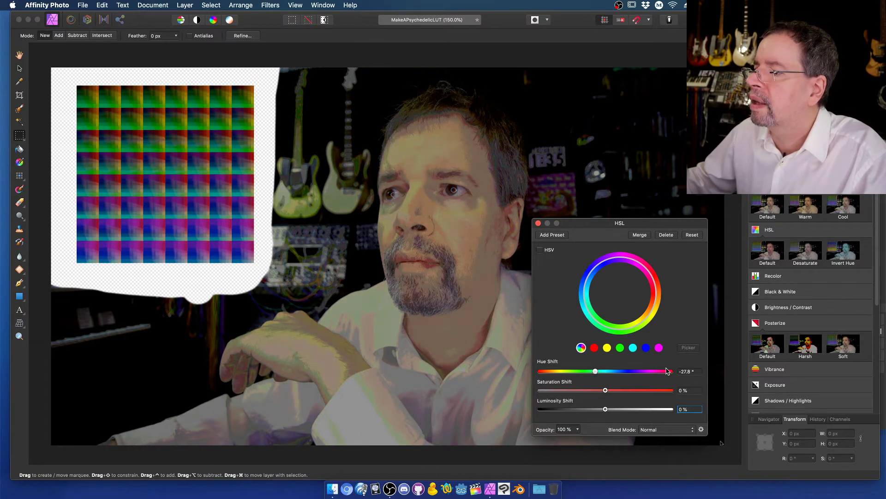
pyautogui.click(686, 371)
pyautogui.write('-30')
pyautogui.press('Tab')
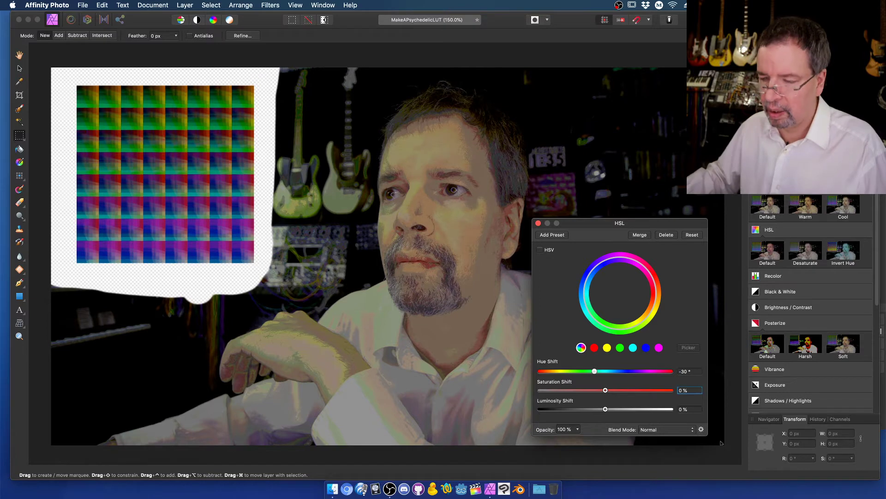
pyautogui.click(691, 391)
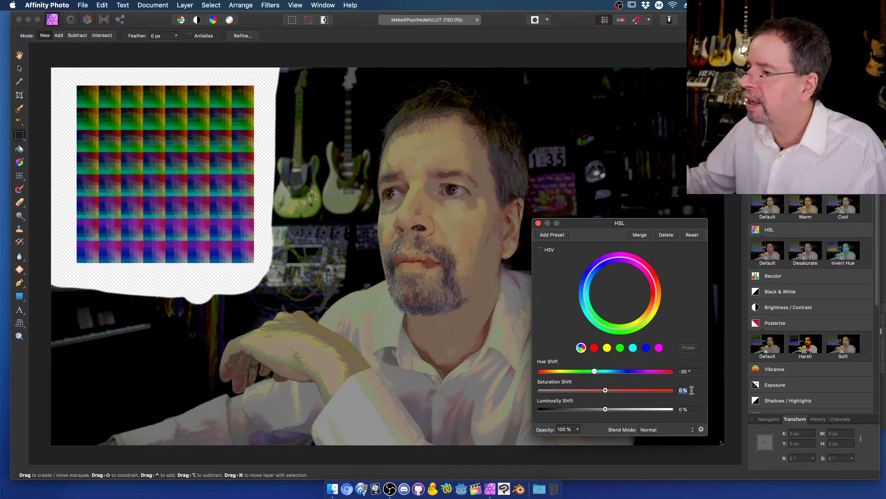
pyautogui.press('BackSpace')
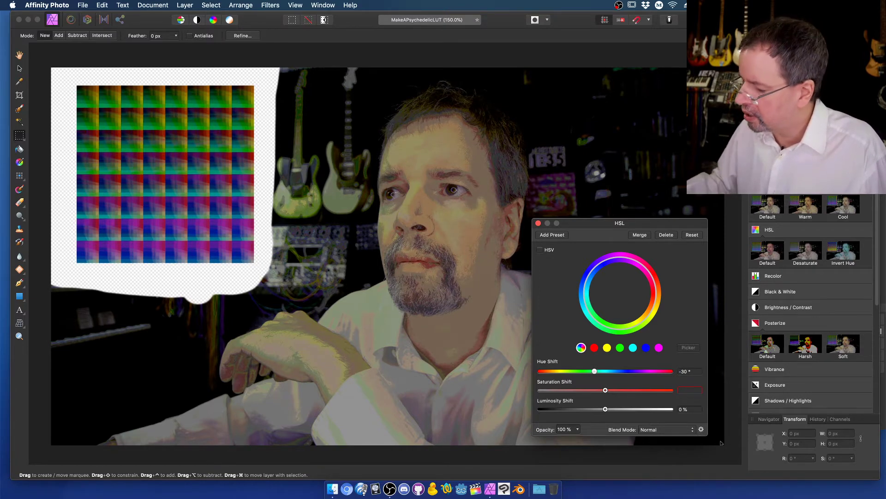
pyautogui.write('30')
pyautogui.press('Tab')
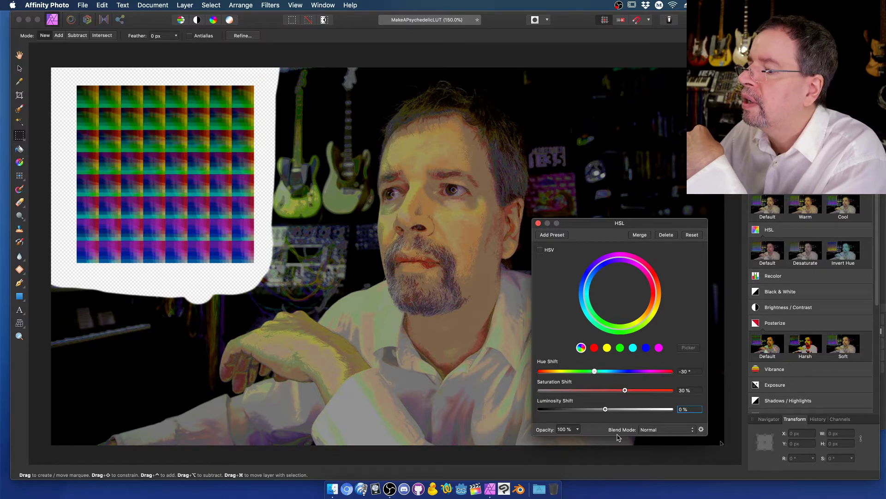
pyautogui.click(640, 234)
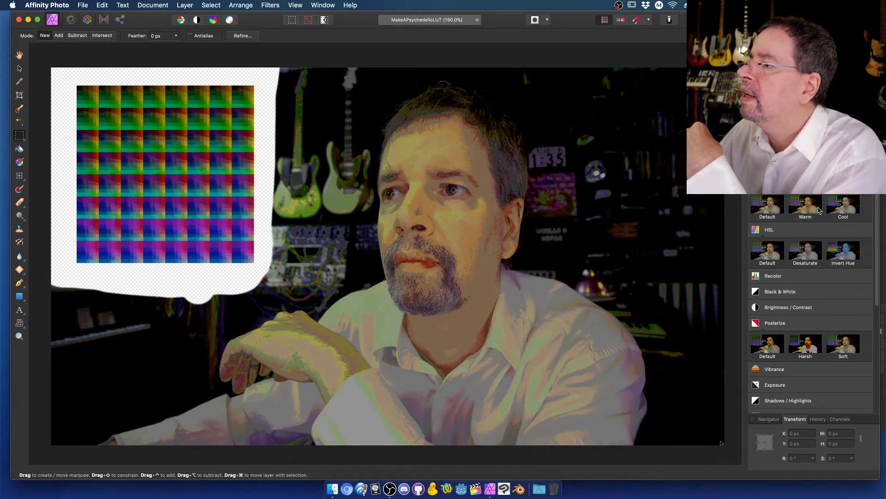
pyautogui.click(786, 232)
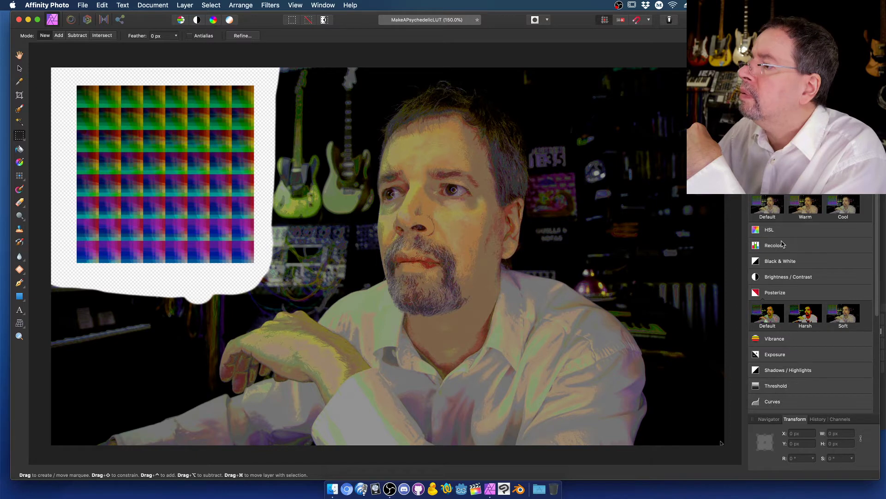
# - Add a Levels adjustment, lower its white level to 59%, and merge it
pyautogui.click(784, 296)
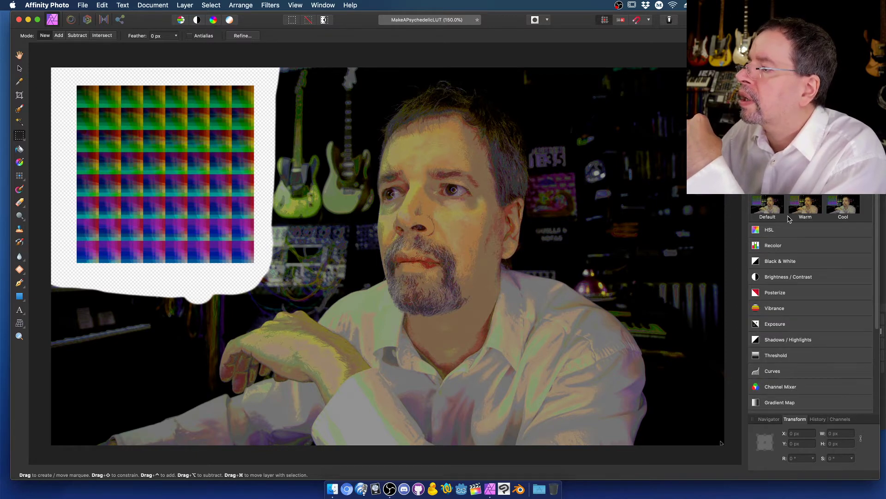
pyautogui.click(780, 167)
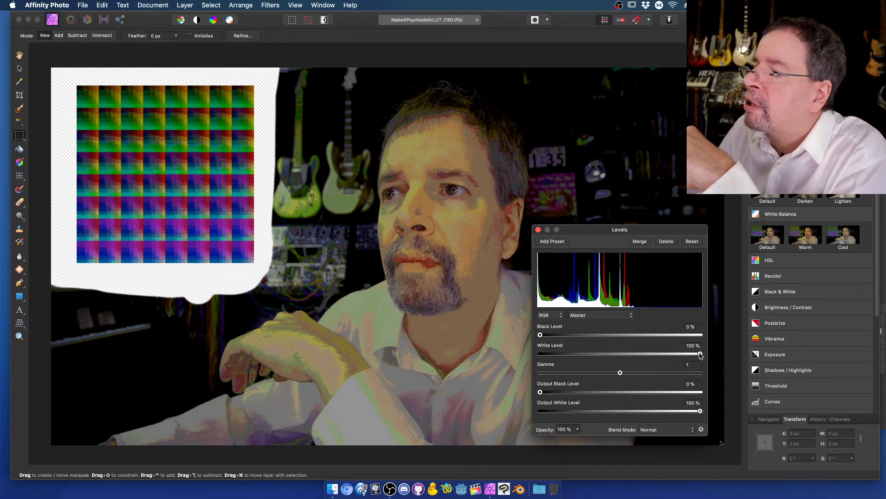
pyautogui.moveTo(701, 354); pyautogui.dragTo(634, 353)
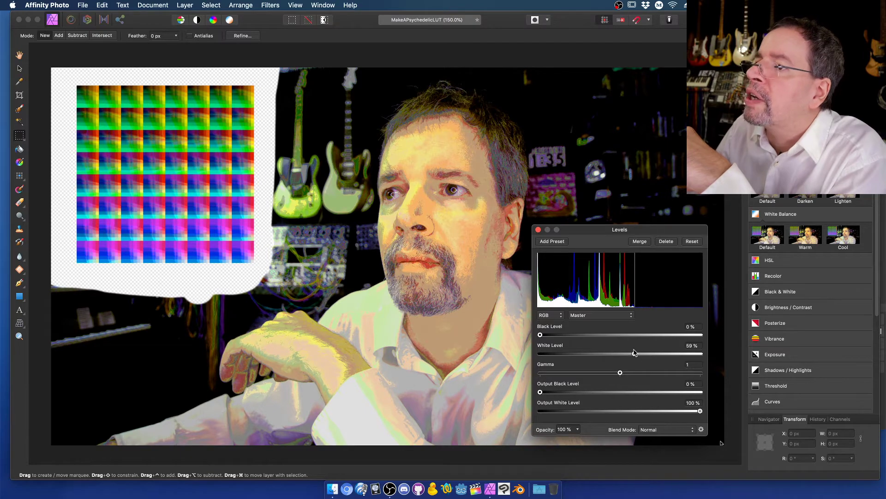
pyautogui.moveTo(635, 353)
pyautogui.mouseDown()
pyautogui.moveTo(600, 354)
pyautogui.moveTo(634, 352)
pyautogui.mouseUp()
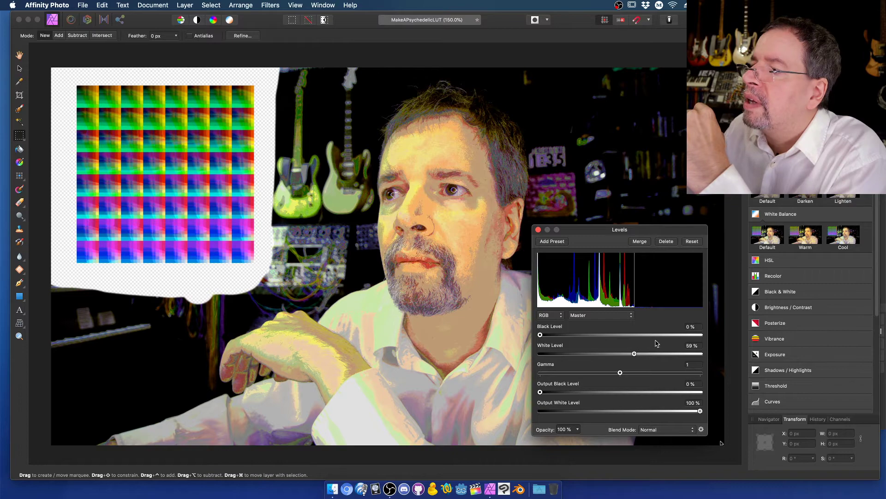
pyautogui.moveTo(635, 354)
pyautogui.mouseDown()
pyautogui.moveTo(656, 354)
pyautogui.moveTo(635, 354)
pyautogui.mouseUp()
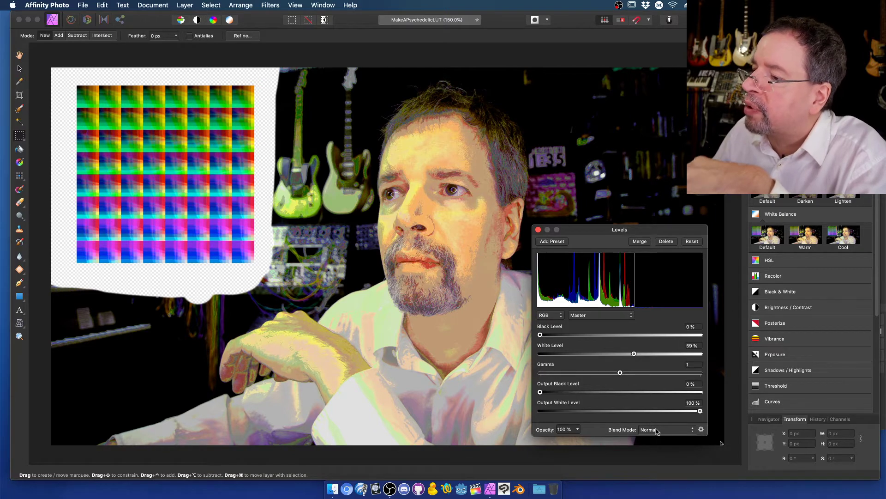
pyautogui.click(640, 242)
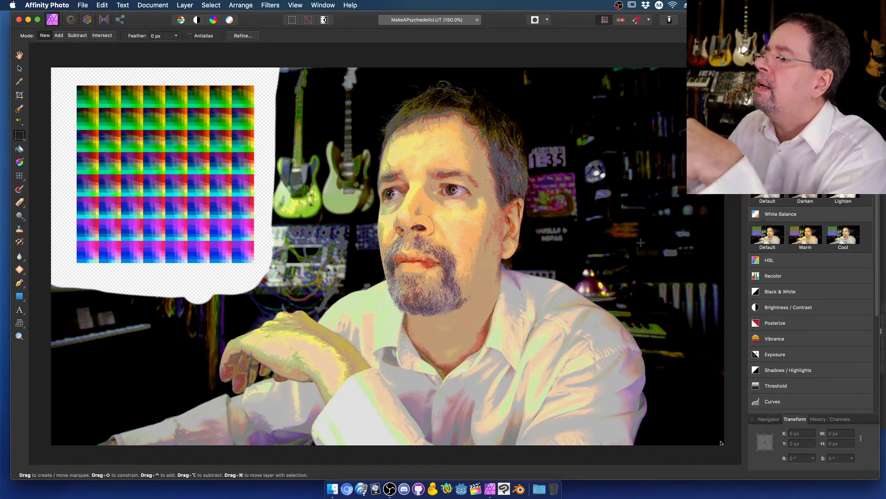
# - Add an HSL adjustment limited to the blue range with saturation shift at 1%
pyautogui.click(778, 262)
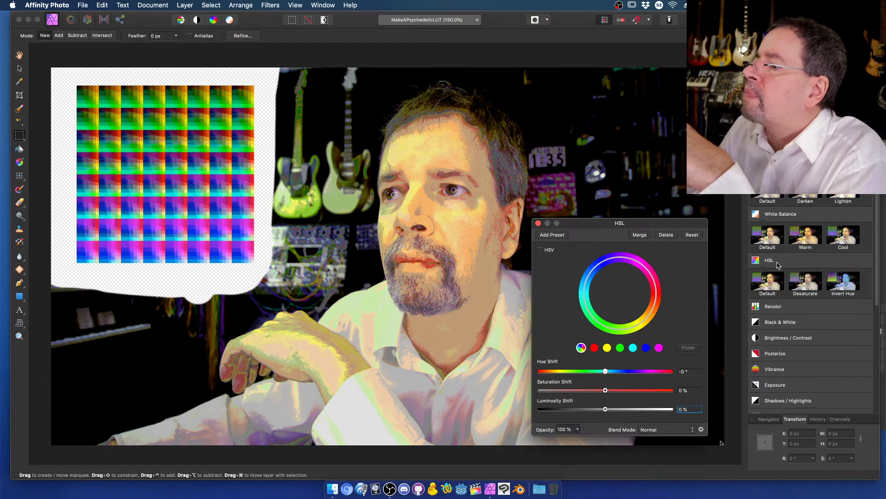
pyautogui.moveTo(605, 372); pyautogui.dragTo(657, 377)
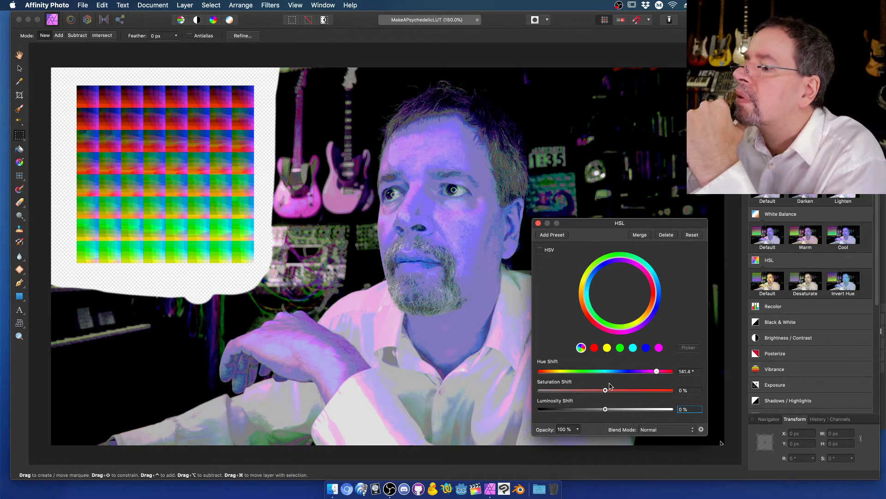
pyautogui.click(647, 349)
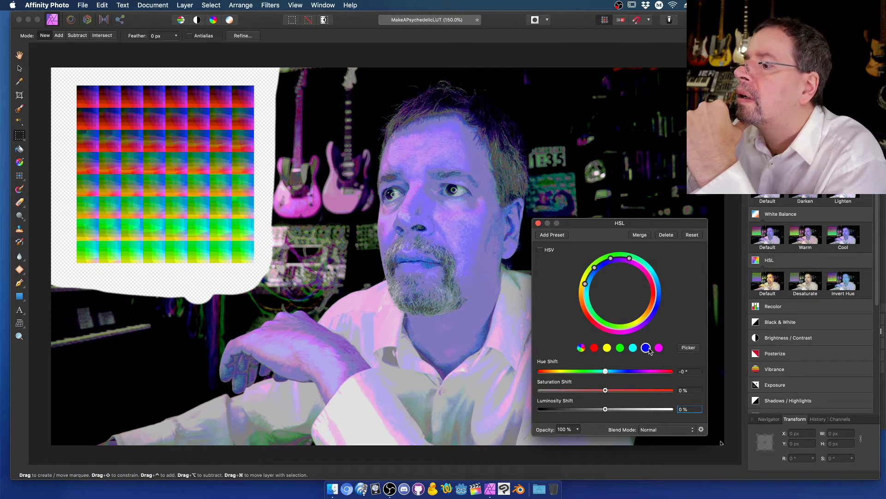
pyautogui.moveTo(606, 392); pyautogui.dragTo(686, 398)
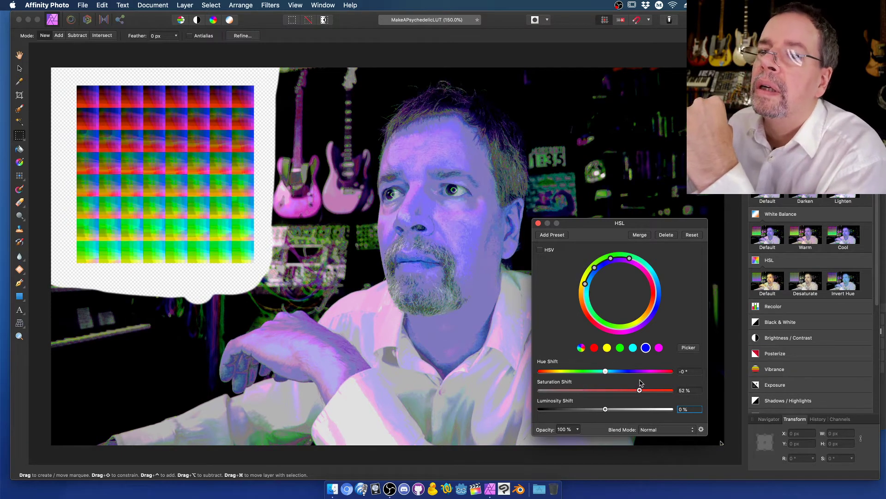
pyautogui.moveTo(638, 390); pyautogui.dragTo(606, 392)
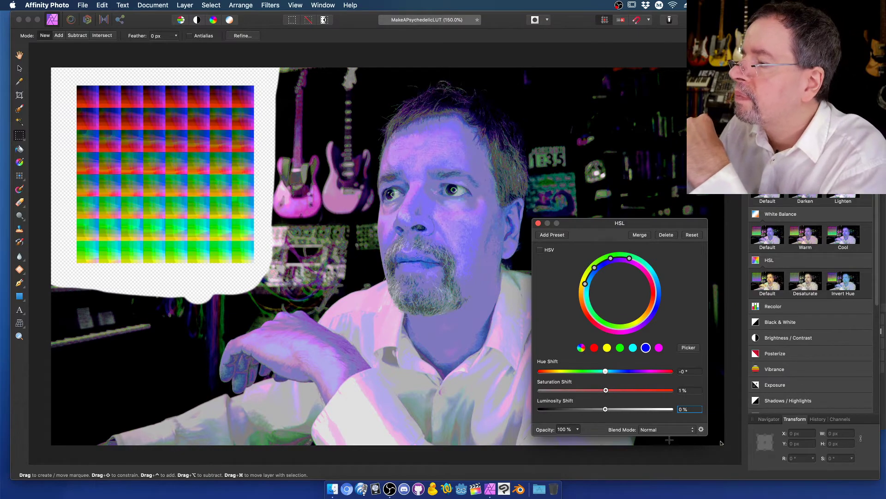
# - Blend the HSL adjustment in Subtract mode at 100% opacity and merge it
pyautogui.click(652, 434)
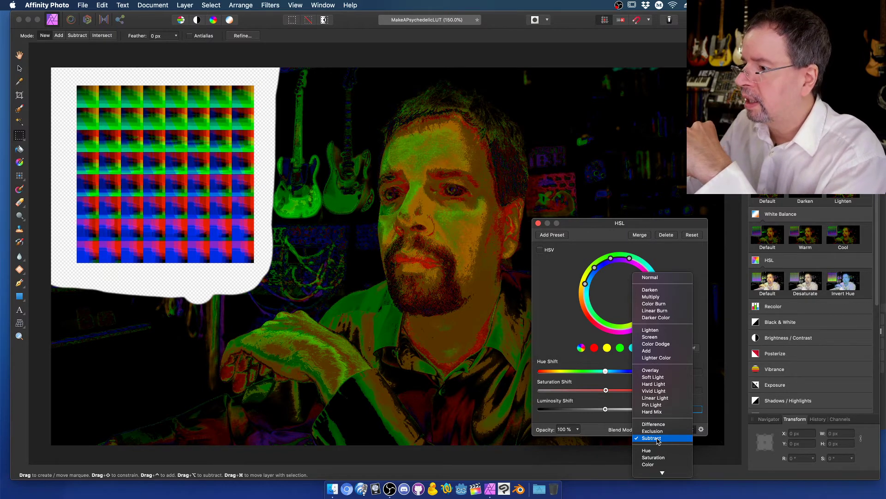
pyautogui.click(657, 440)
pyautogui.click(578, 430)
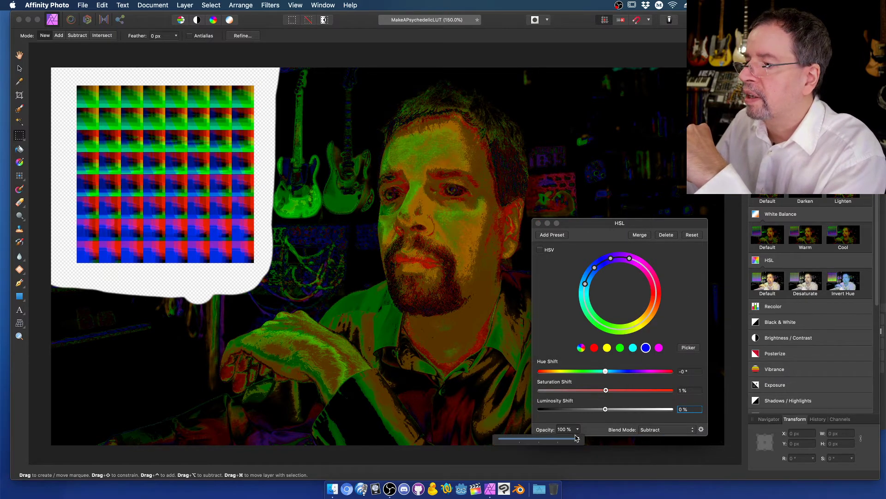
pyautogui.moveTo(578, 440)
pyautogui.mouseDown()
pyautogui.moveTo(512, 443)
pyautogui.moveTo(594, 441)
pyautogui.mouseUp()
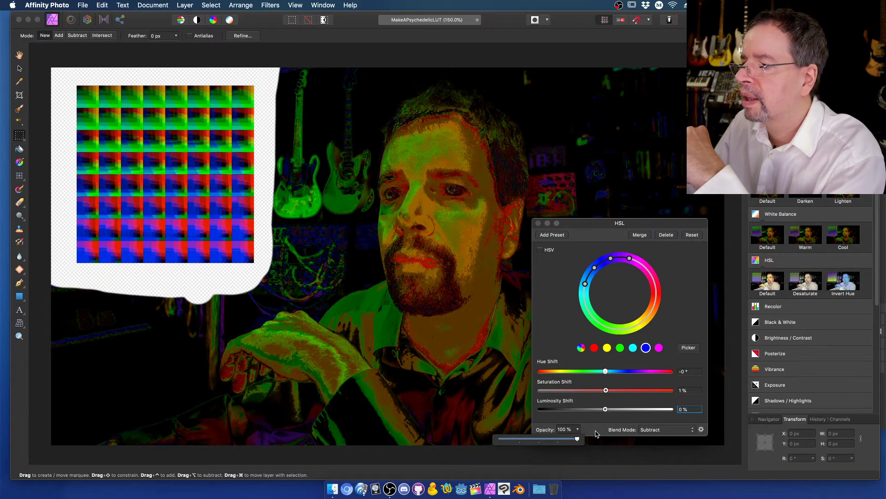
pyautogui.click(596, 431)
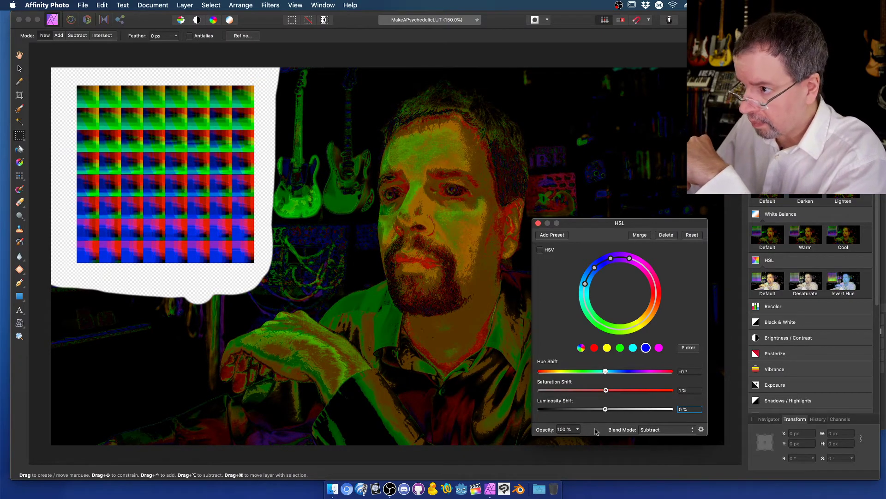
pyautogui.click(639, 236)
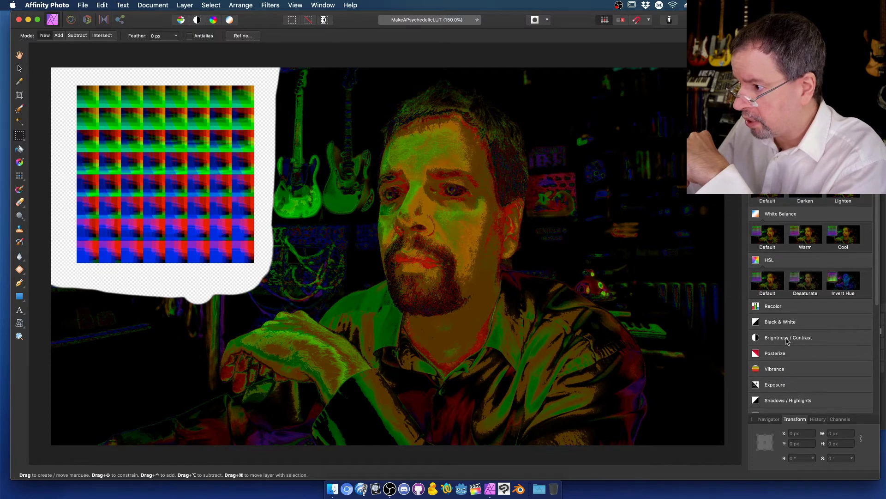
pyautogui.scroll(-3, 785, 347)
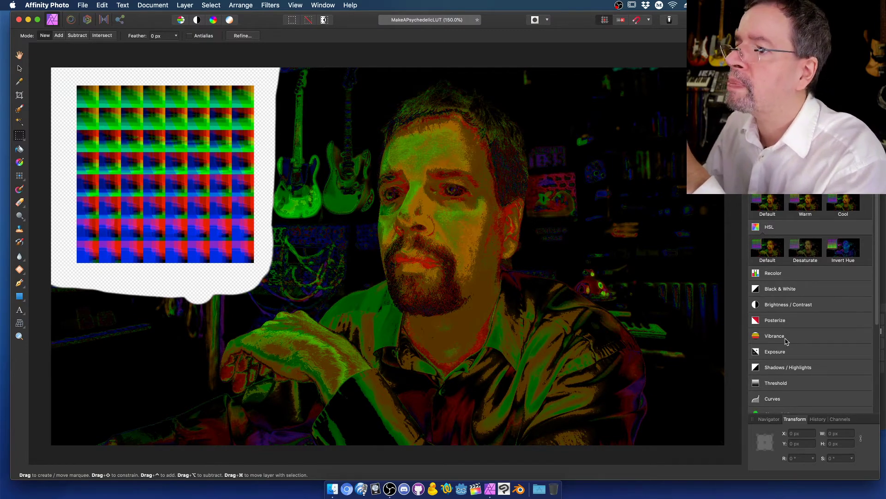
# - Add a Curves adjustment, swap its endpoints to invert the image, and bow the curve downward
pyautogui.click(778, 400)
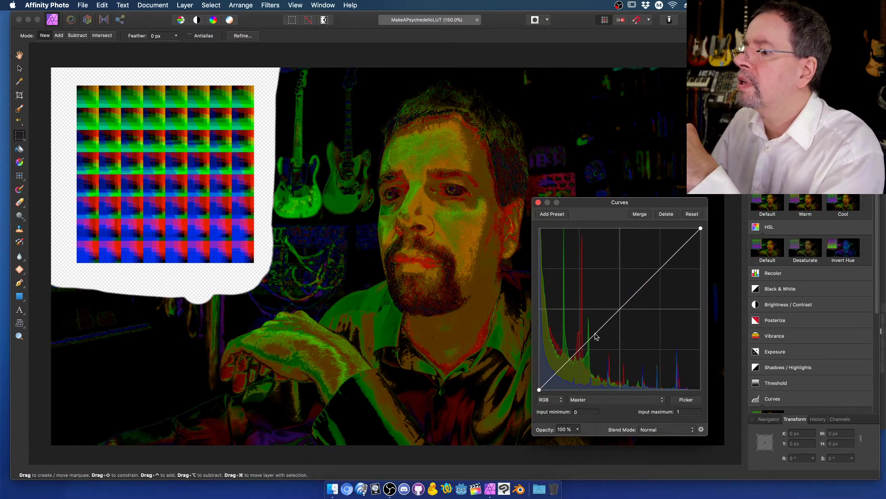
pyautogui.moveTo(702, 230); pyautogui.dragTo(693, 392)
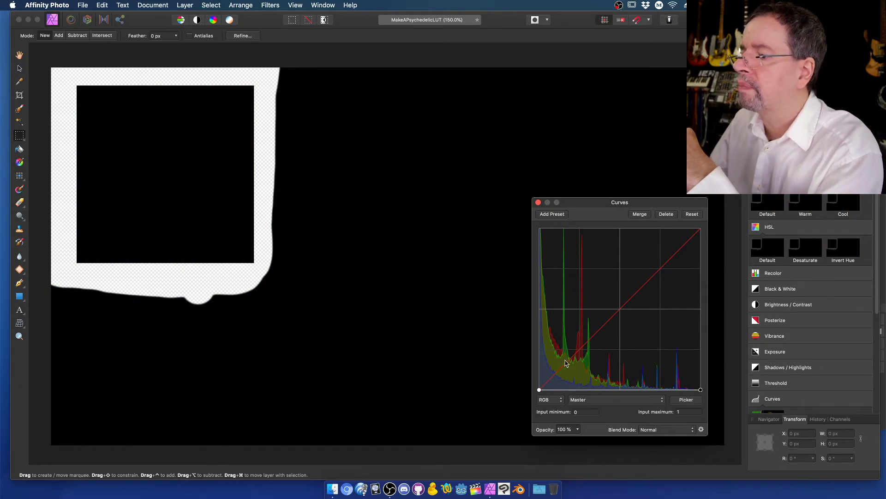
pyautogui.moveTo(539, 390); pyautogui.dragTo(539, 228)
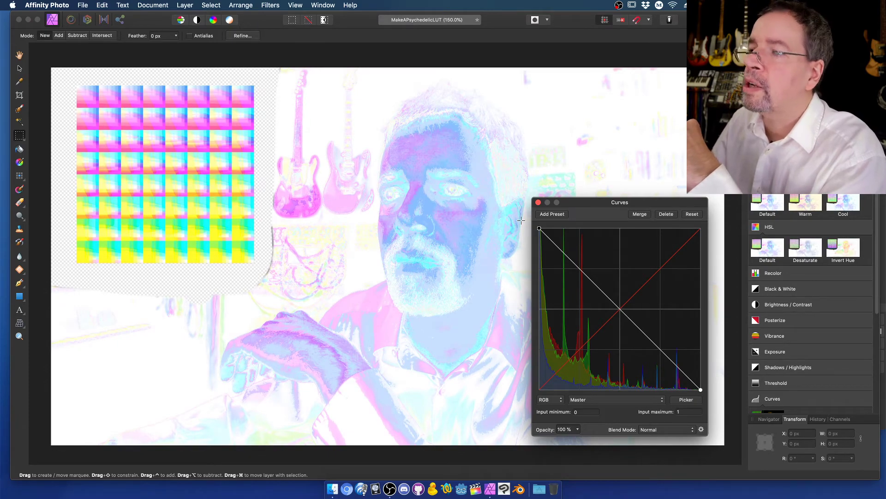
pyautogui.moveTo(617, 308); pyautogui.dragTo(550, 258)
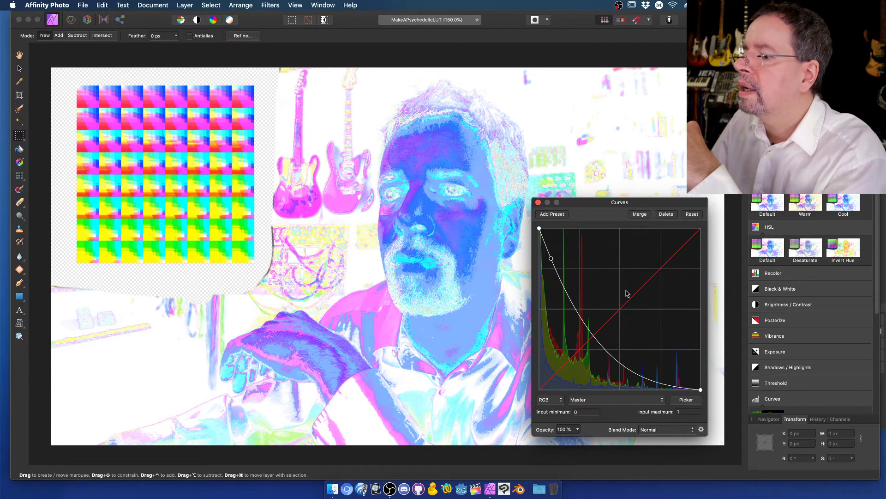
pyautogui.click(657, 431)
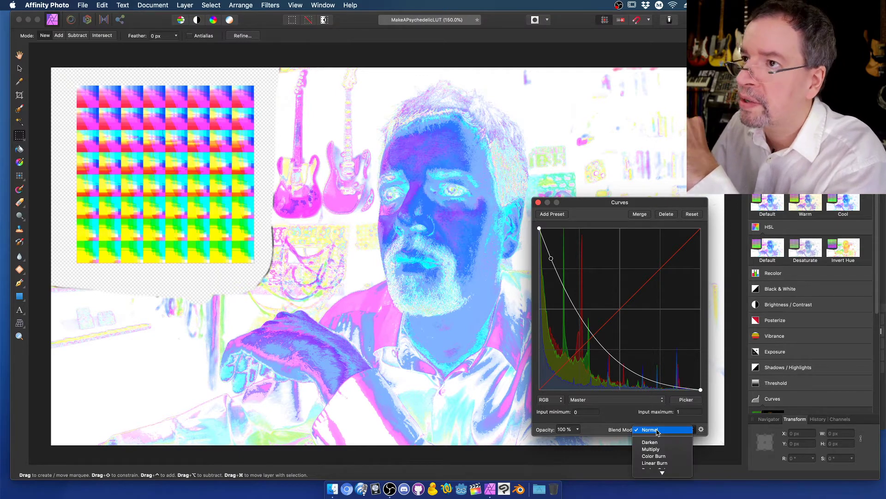
# - Compare Linear Burn, Add, Hard Mix and Exclusion blend modes, settling on Difference
pyautogui.click(655, 462)
pyautogui.click(658, 432)
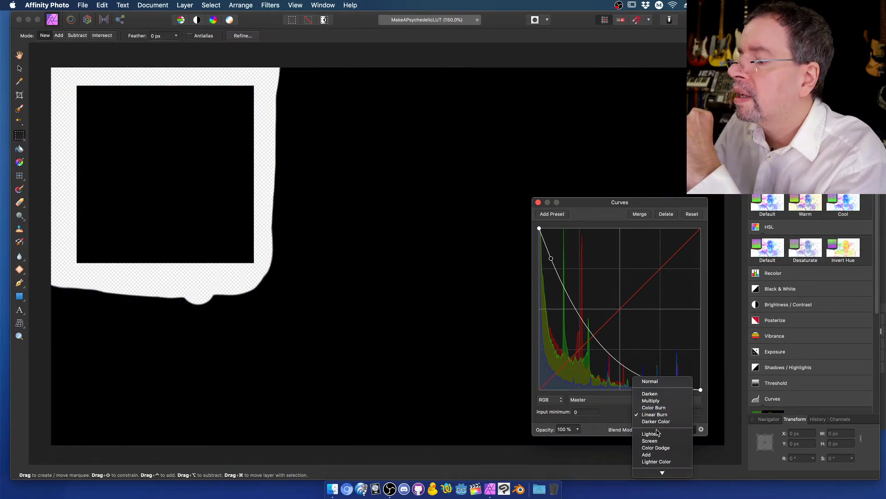
pyautogui.click(658, 455)
pyautogui.click(657, 431)
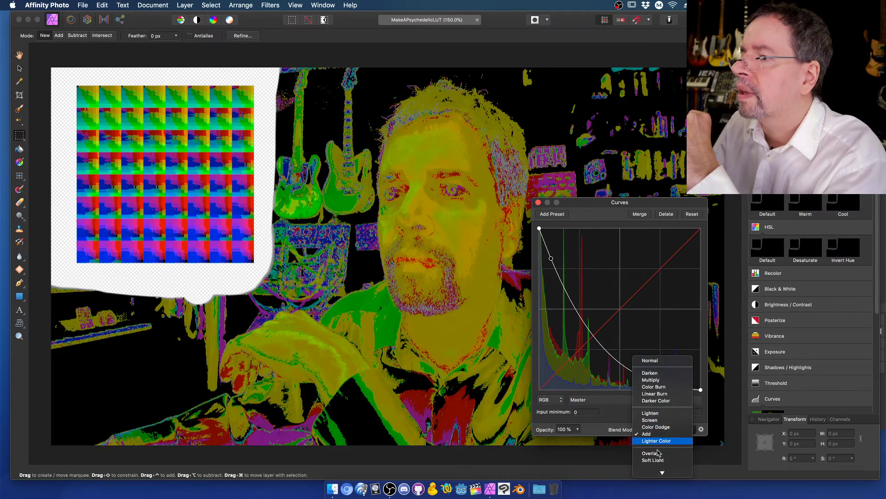
pyautogui.click(658, 446)
pyautogui.click(658, 429)
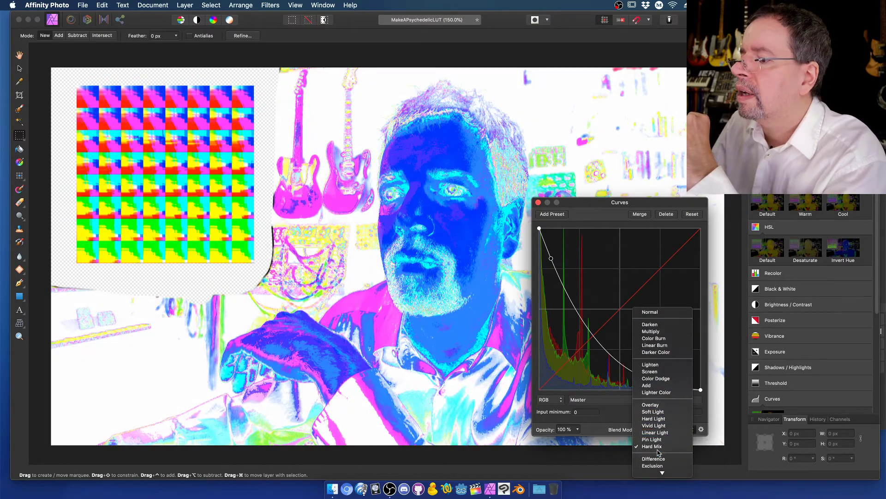
pyautogui.click(658, 458)
pyautogui.click(658, 429)
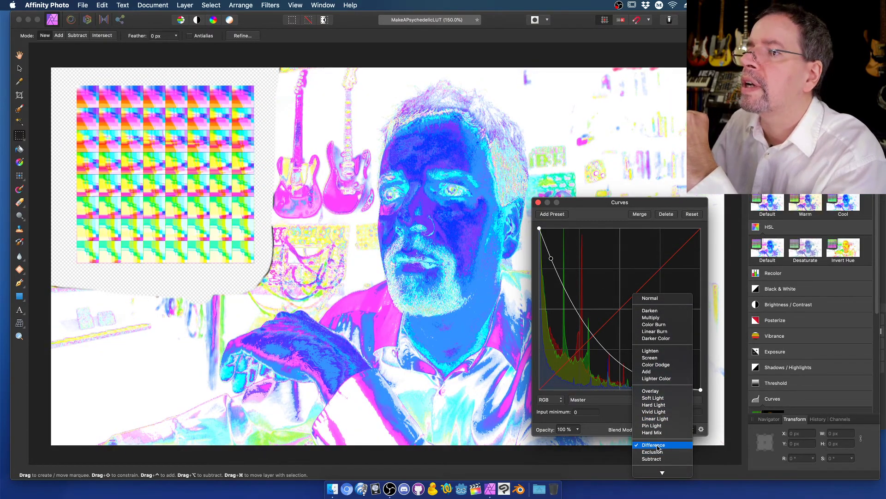
pyautogui.click(658, 451)
pyautogui.click(658, 429)
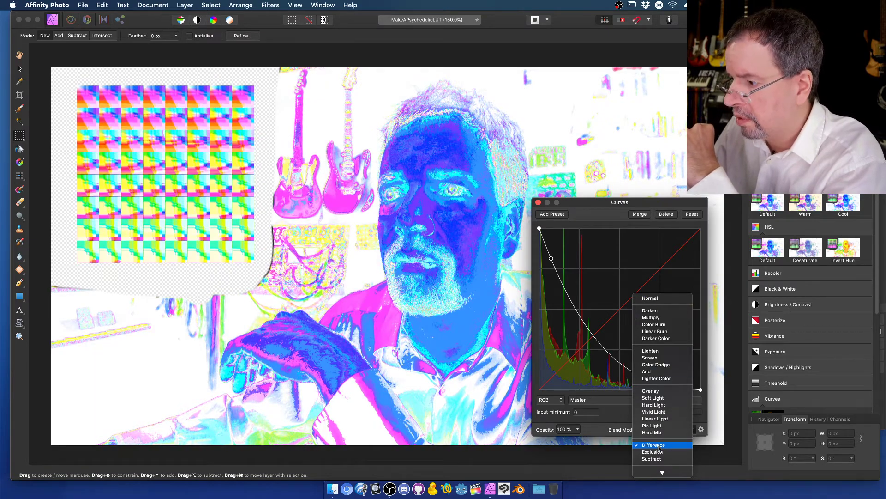
pyautogui.click(659, 446)
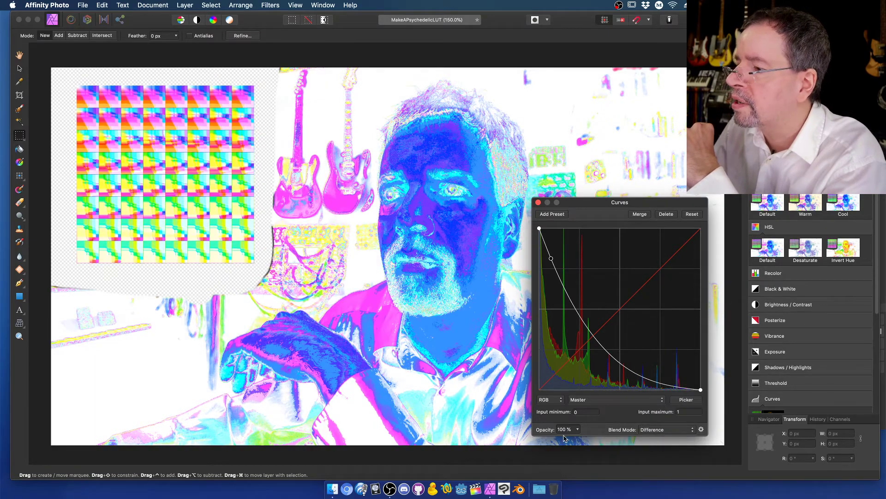
# - Test a lower opacity, return it to 100%, and merge the Curves adjustment
pyautogui.click(578, 430)
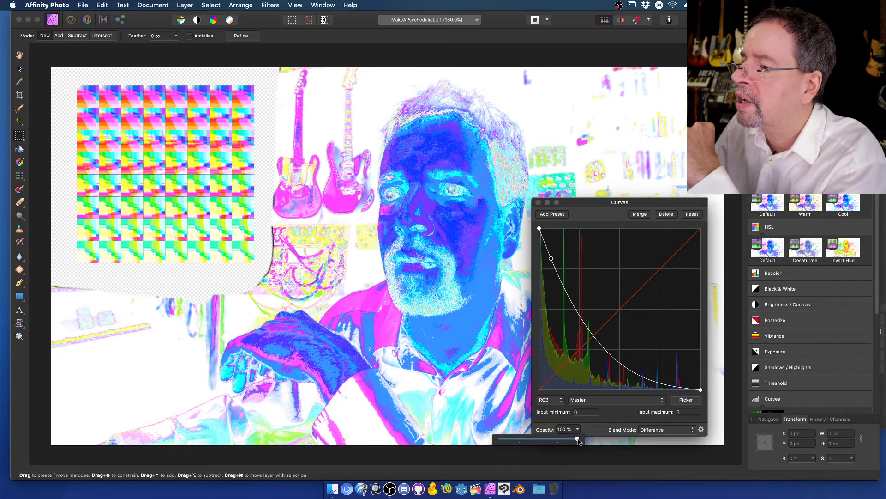
pyautogui.moveTo(578, 441); pyautogui.dragTo(531, 451)
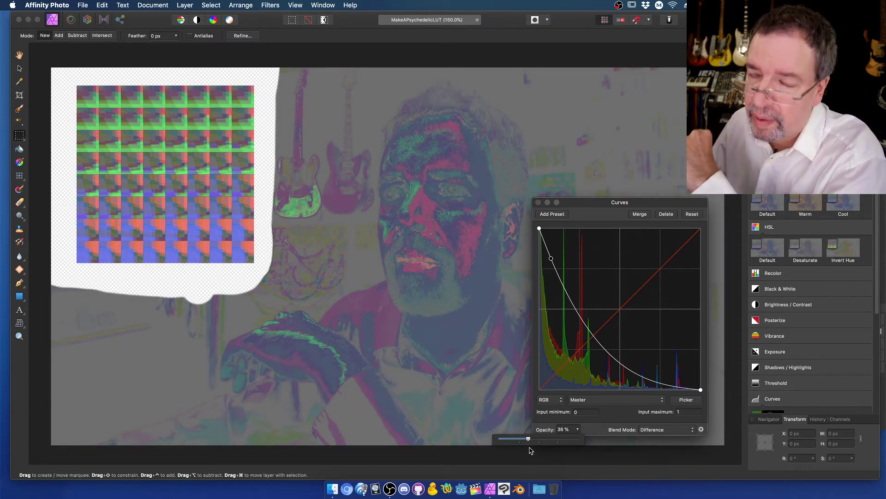
pyautogui.moveTo(532, 448); pyautogui.dragTo(584, 451)
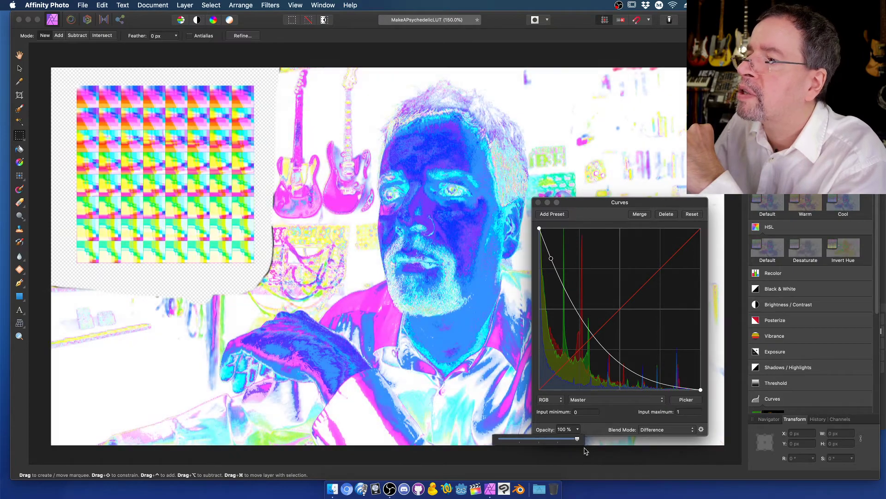
pyautogui.click(637, 213)
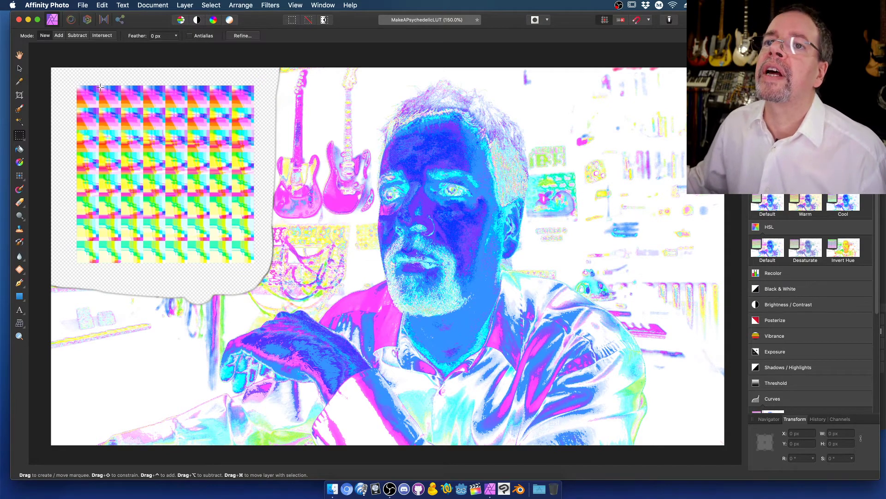
# - Marquee the LUT grid, make a new 512×512 document from the clipboard, and open its PNG export
pyautogui.moveTo(72, 80); pyautogui.dragTo(257, 266)
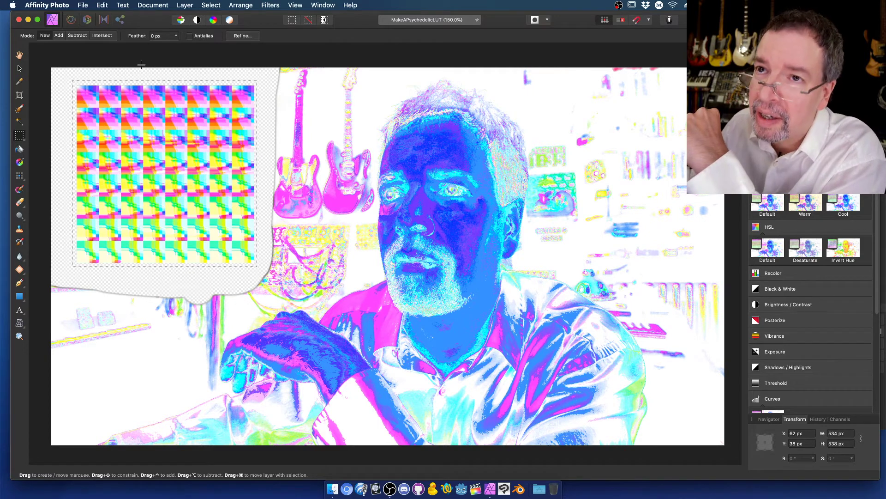
pyautogui.click(83, 5)
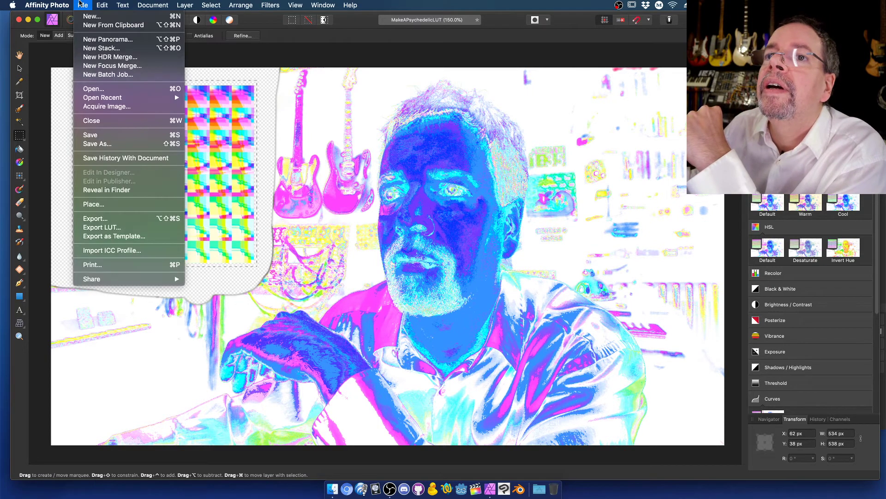
pyautogui.click(84, 25)
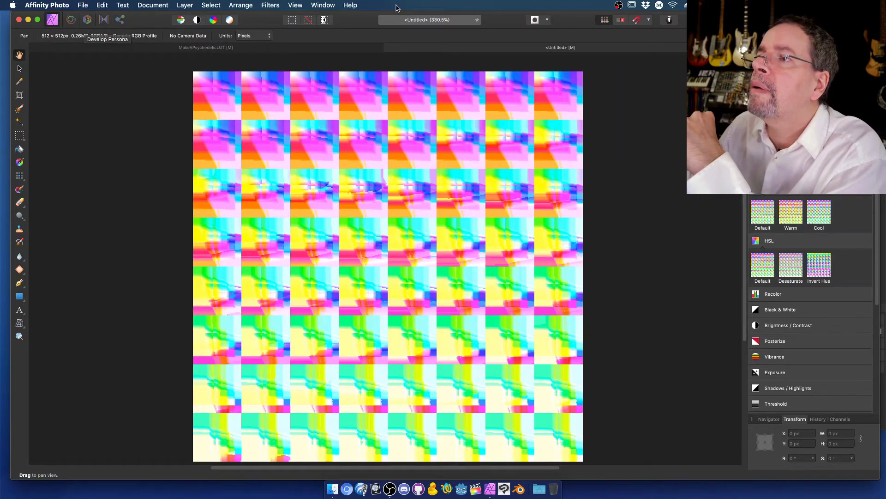
pyautogui.click(83, 5)
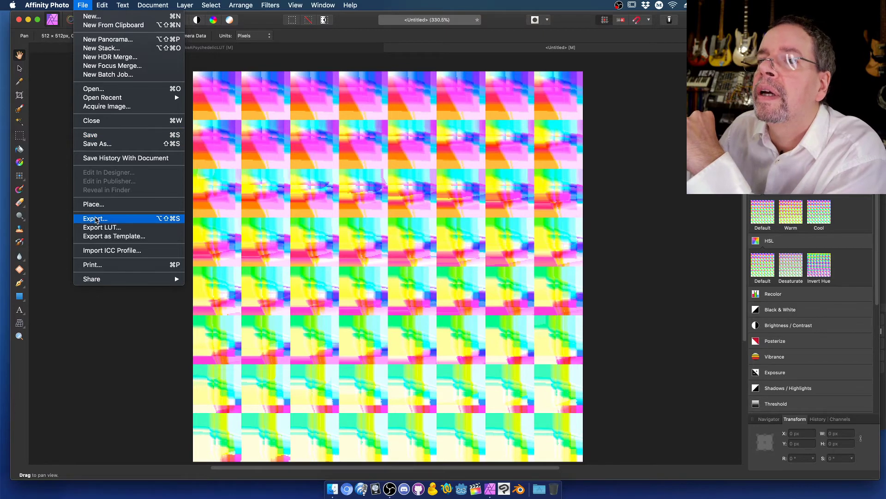
pyautogui.click(96, 219)
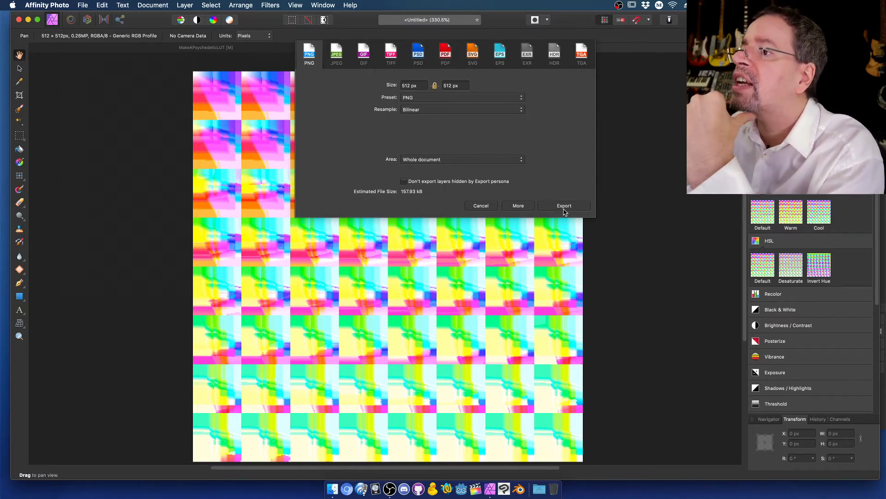
# - Export the LUT grid as Test.png on the Desktop, replacing the existing file
pyautogui.click(564, 206)
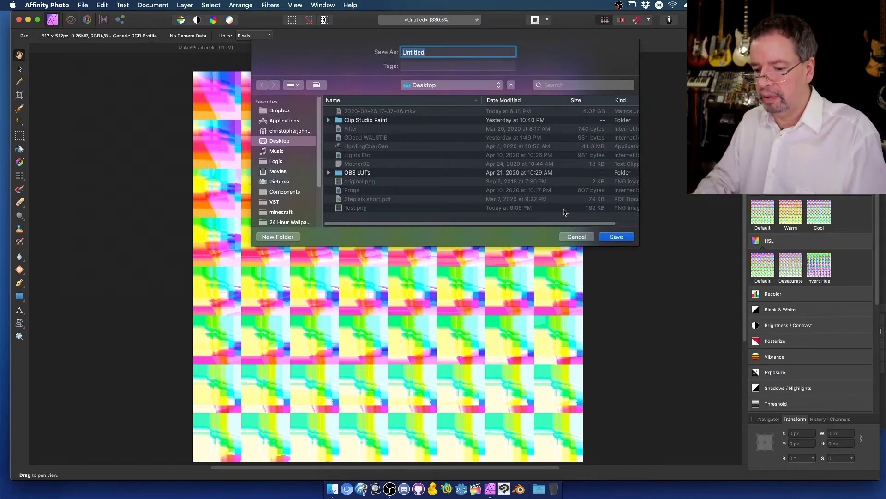
pyautogui.write('Test')
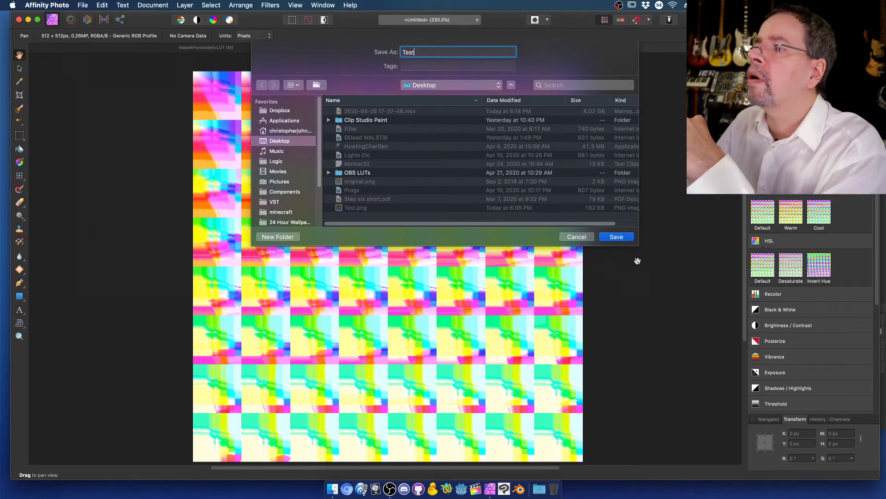
pyautogui.click(617, 238)
pyautogui.click(510, 95)
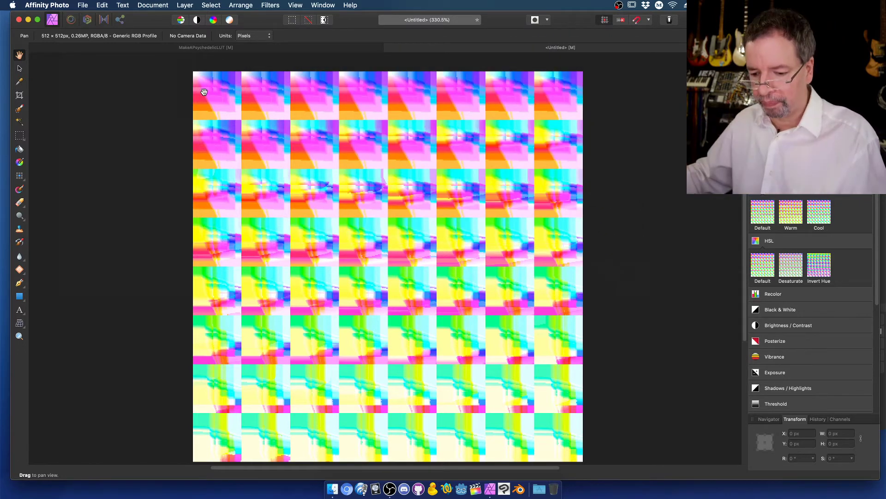
# - Quit Affinity Photo, discarding changes to the LUT project and the untitled document
pyautogui.press('super+q')
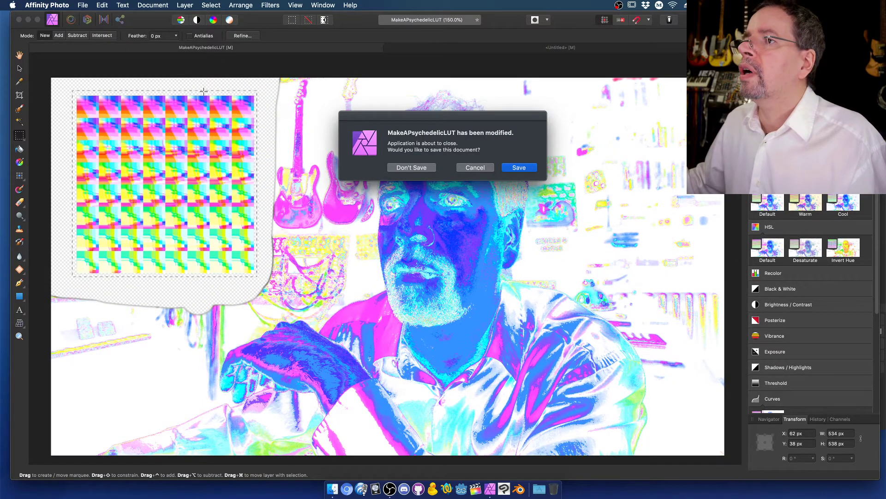
pyautogui.click(412, 168)
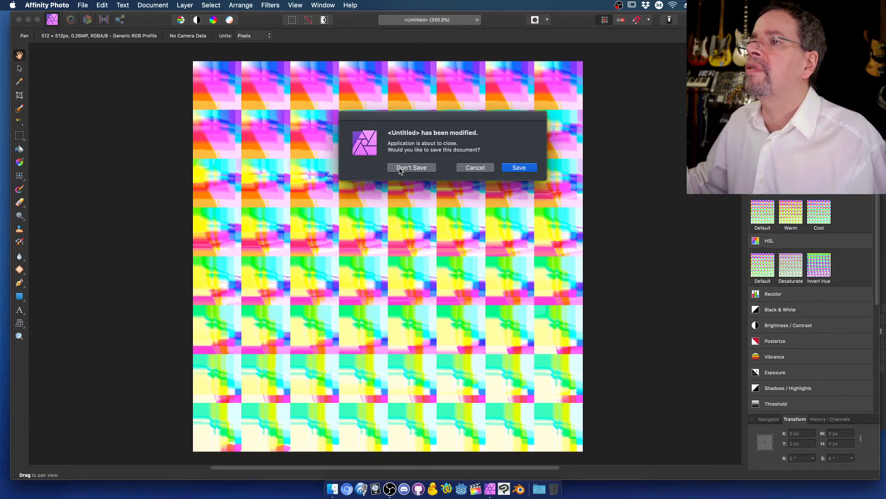
pyautogui.click(401, 169)
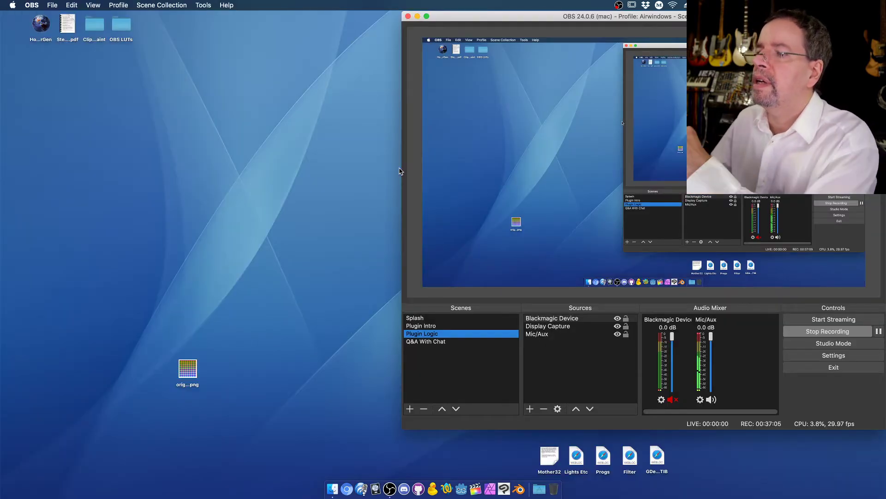
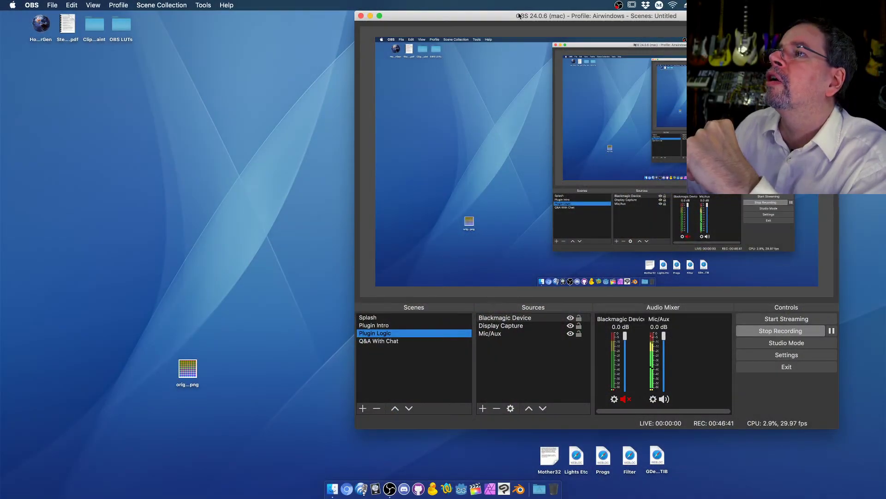
pyautogui.moveTo(519, 16); pyautogui.dragTo(301, 16)
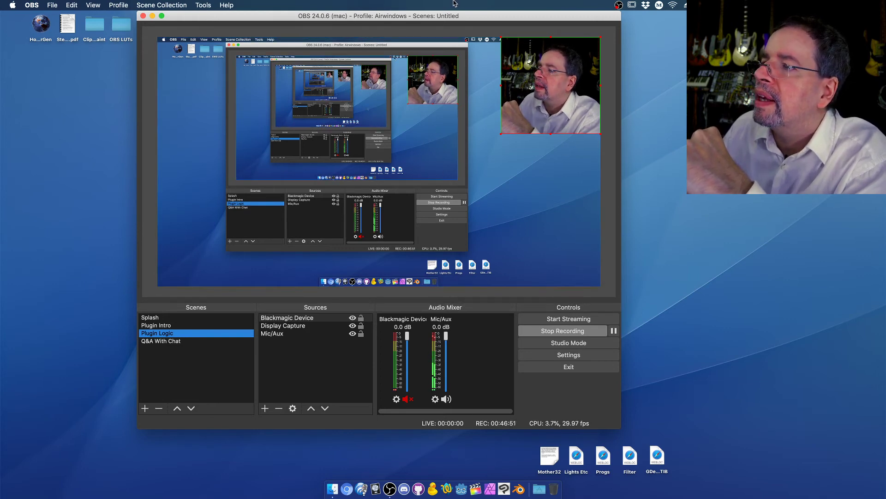
pyautogui.moveTo(407, 15); pyautogui.dragTo(640, 3)
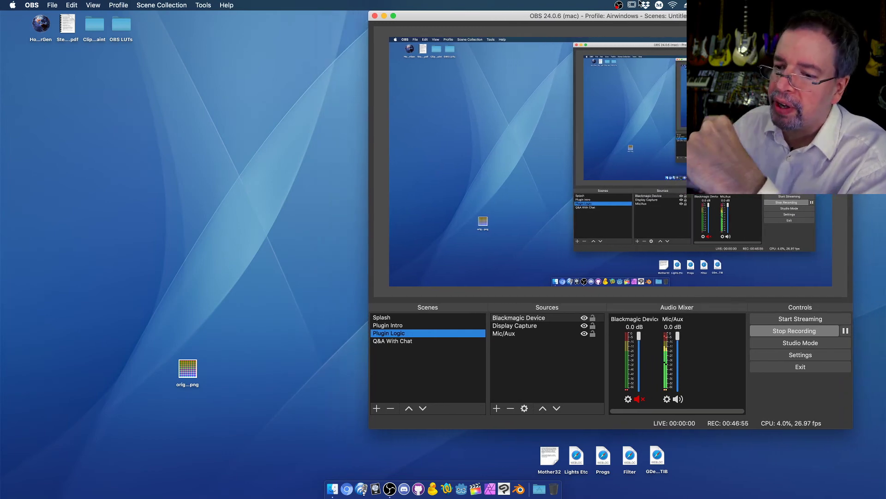